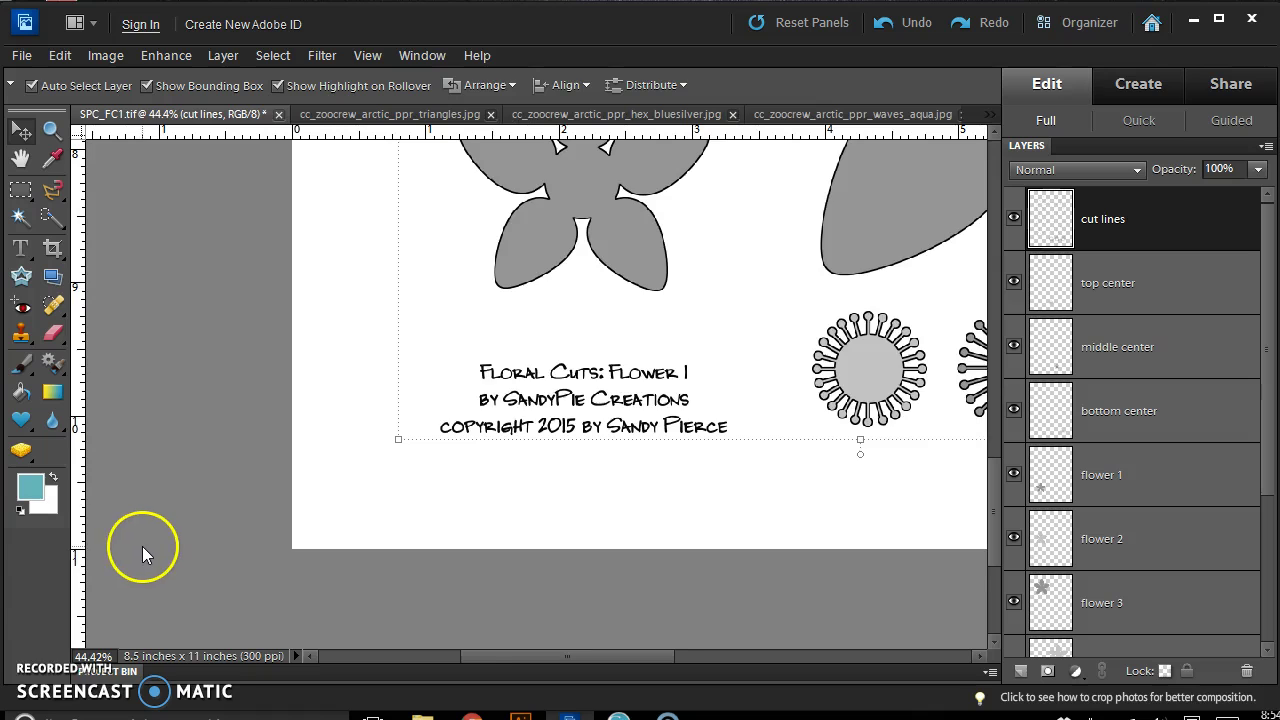
Examine the Floral Cuts template page, including its five flowers, three flower centers and copyright text
scroll(144, 555, "down", 1)
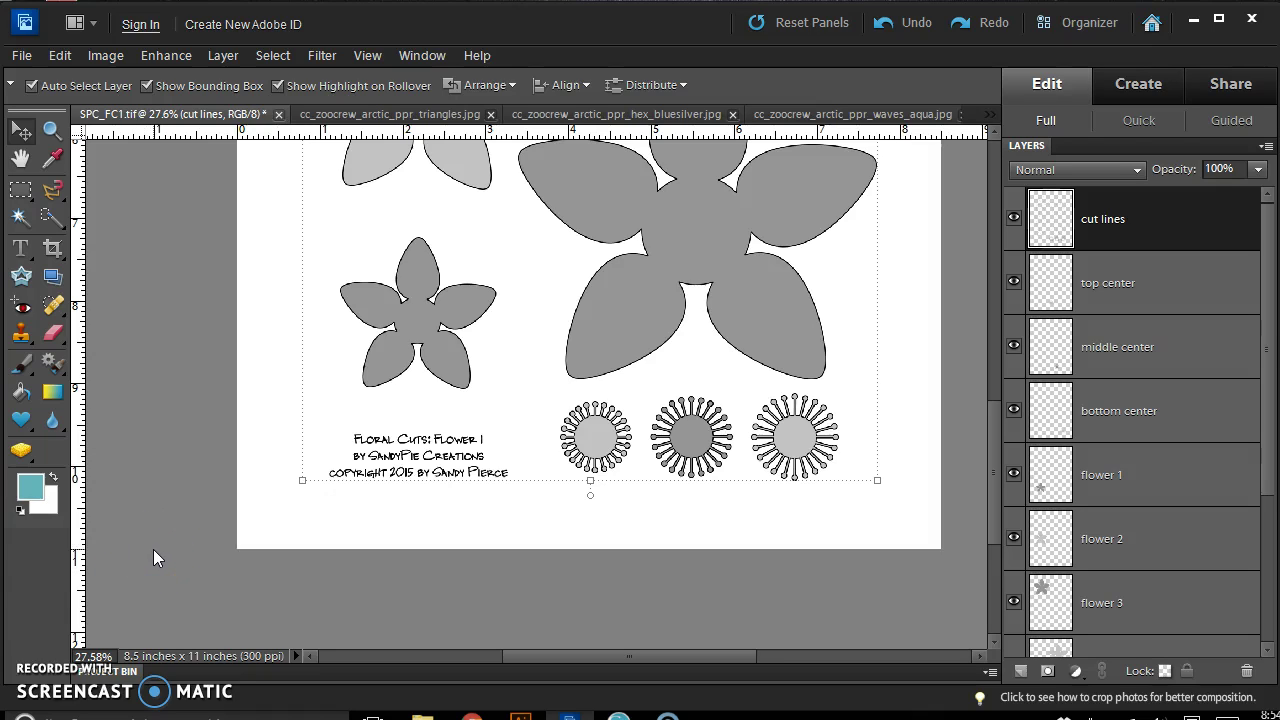
scroll(153, 549, "down", 2)
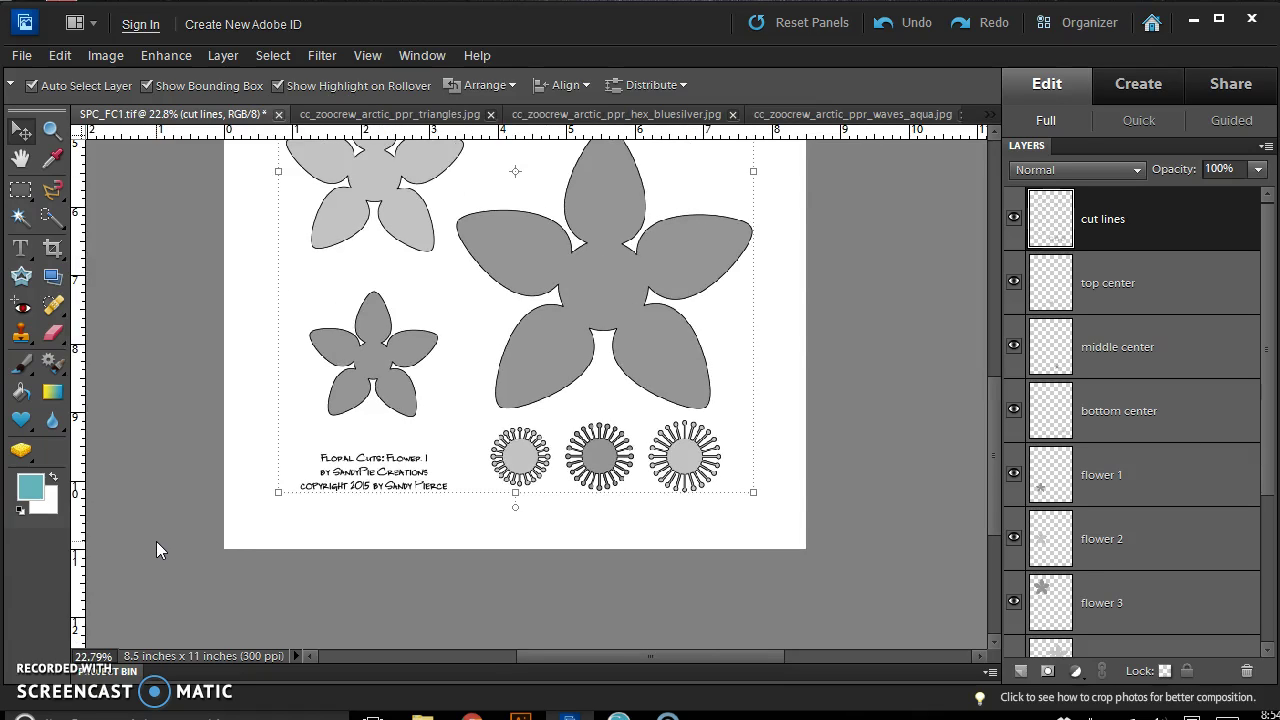
left_click_drag(995, 420, 992, 377)
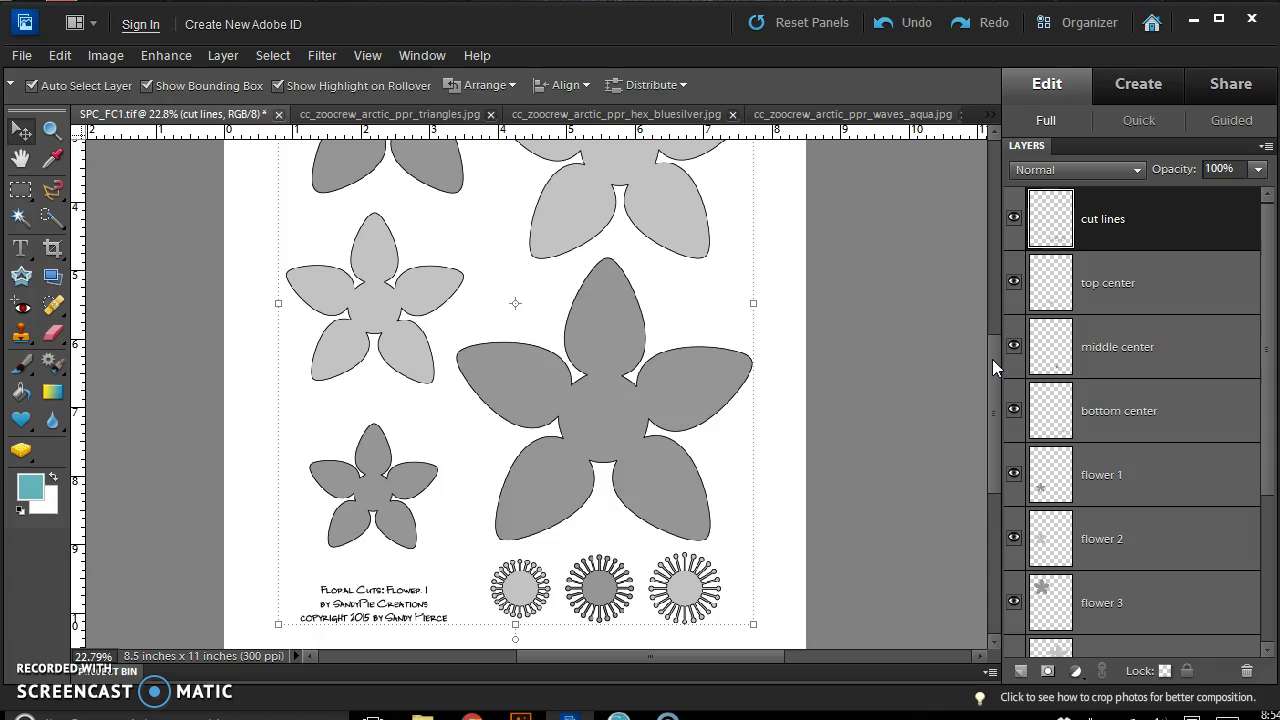
scroll(842, 459, "down", 2)
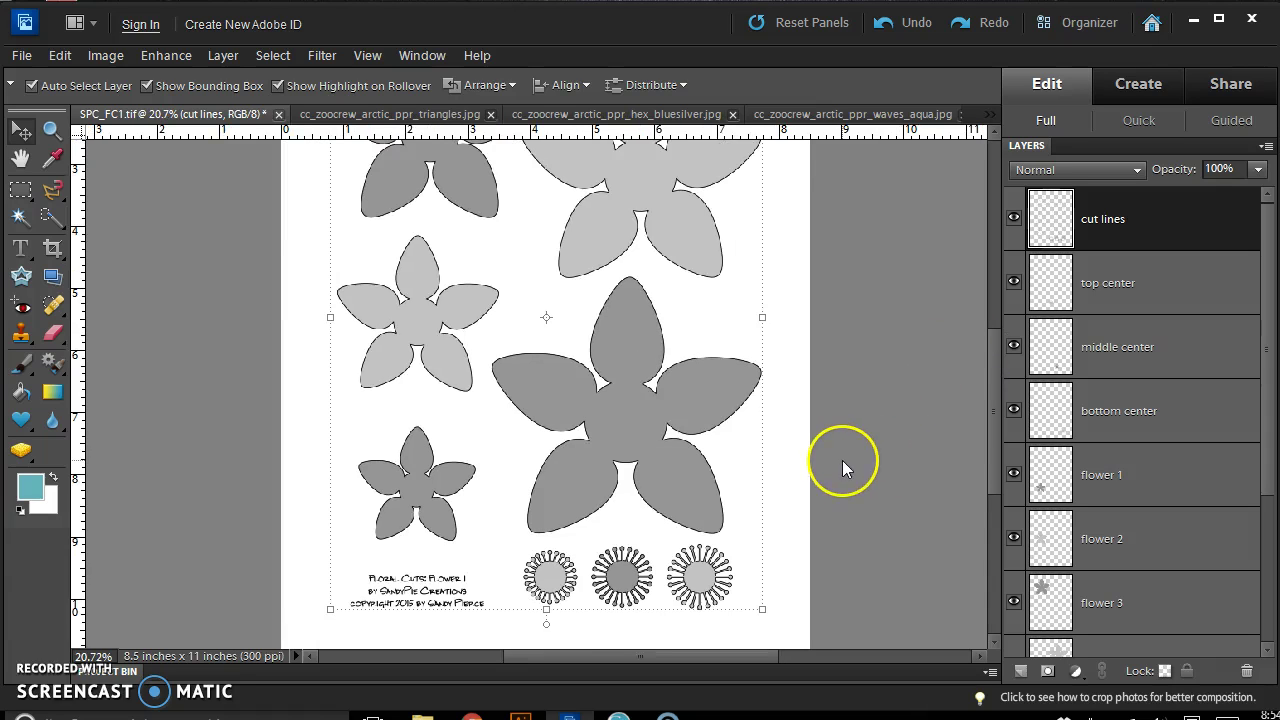
scroll(842, 468, "up", 2)
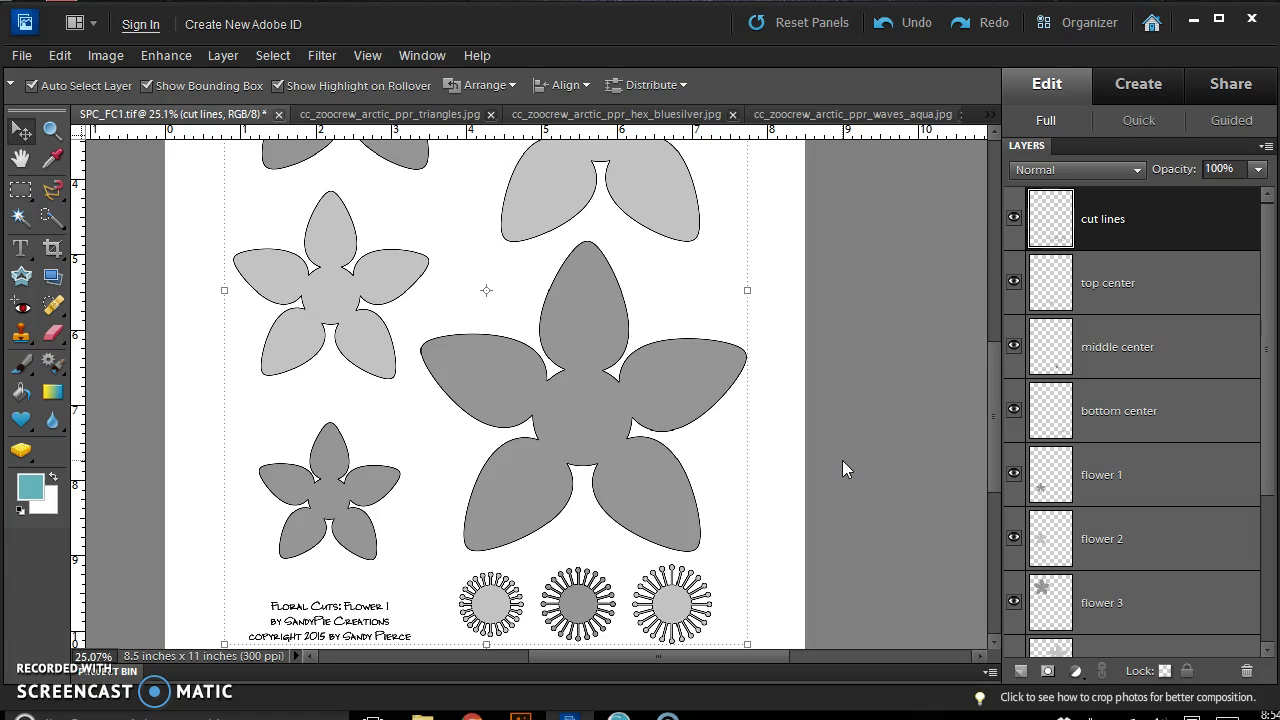
scroll(772, 461, "down", 3)
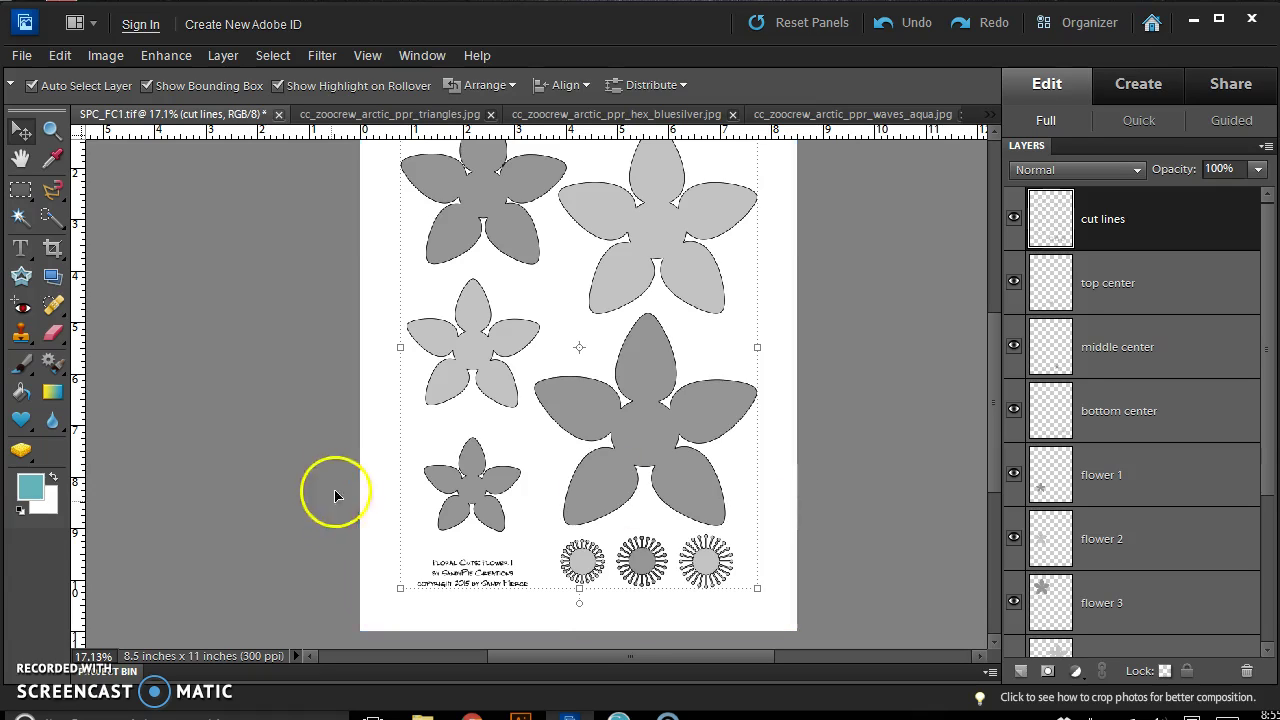
scroll(490, 610, "up", 6)
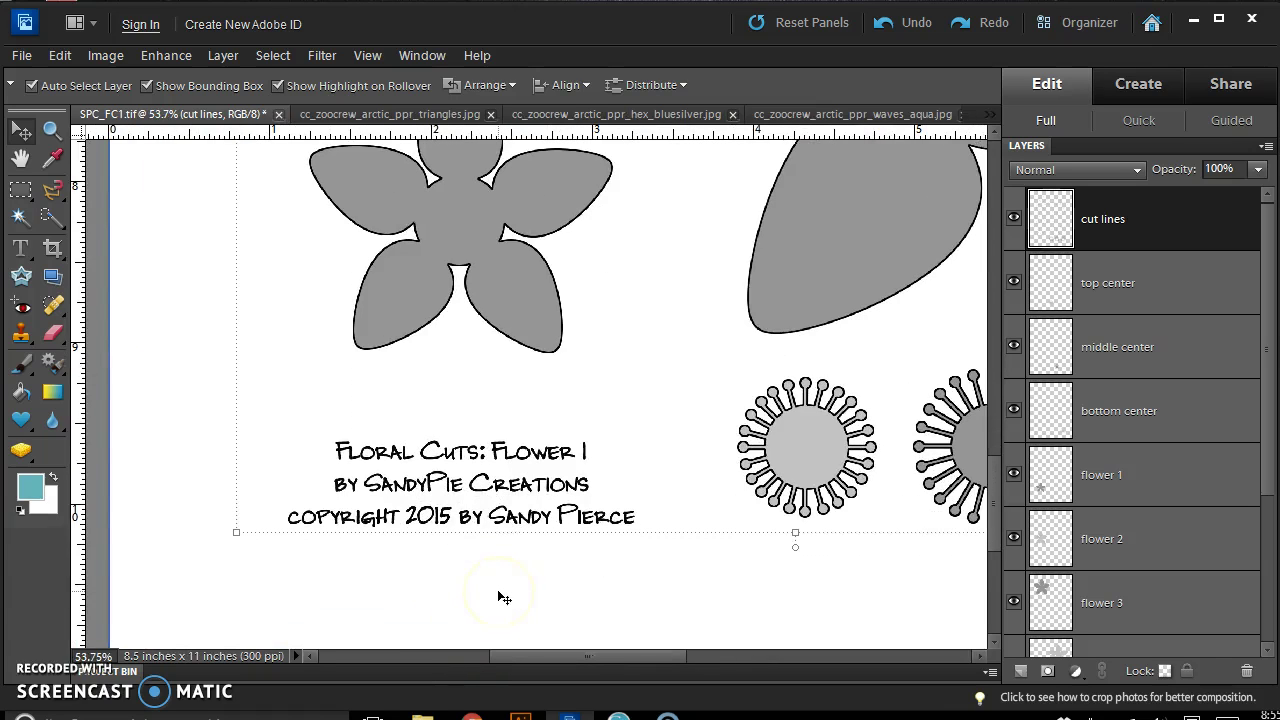
scroll(500, 171, "down", 5)
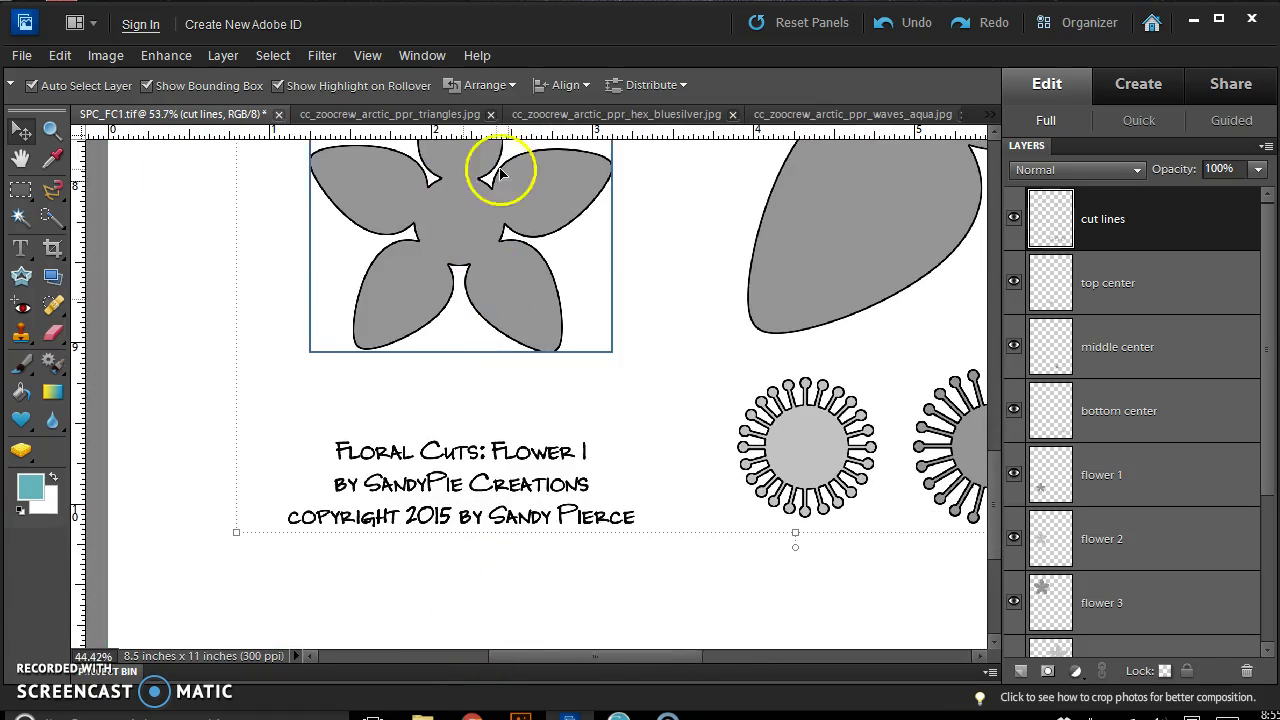
left_click_drag(995, 454, 994, 337)
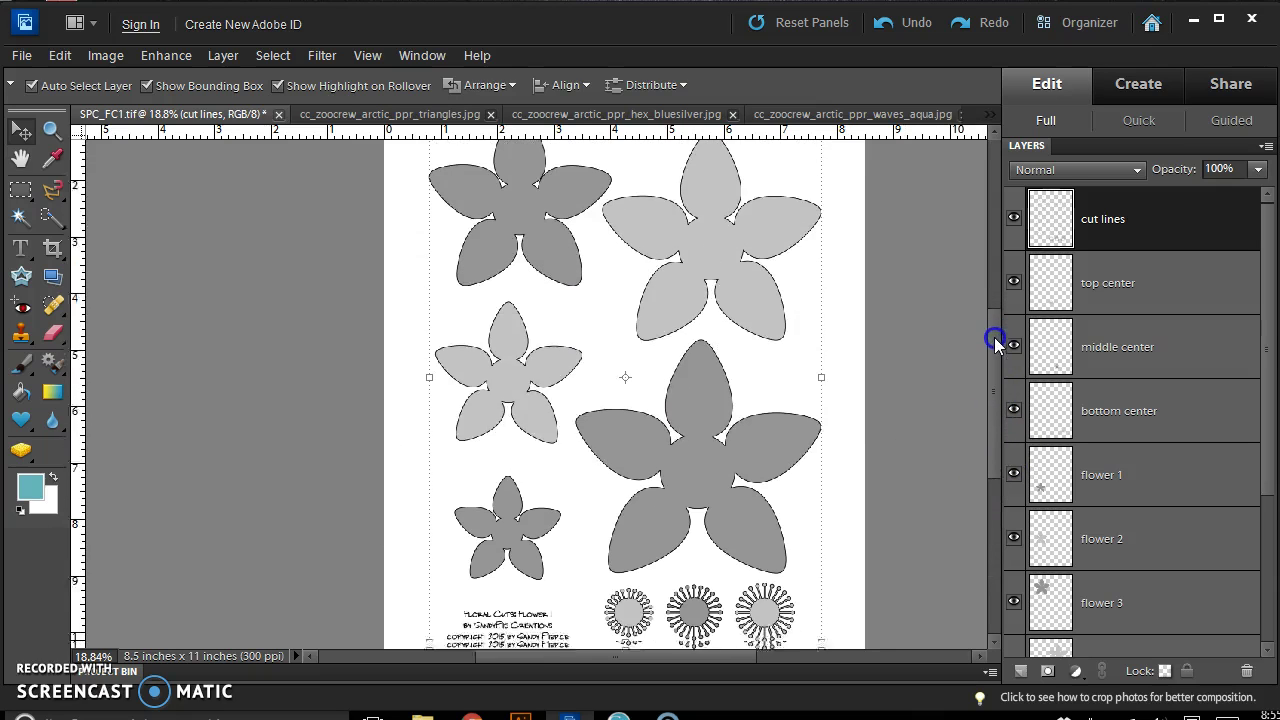
scroll(740, 421, "down", 1)
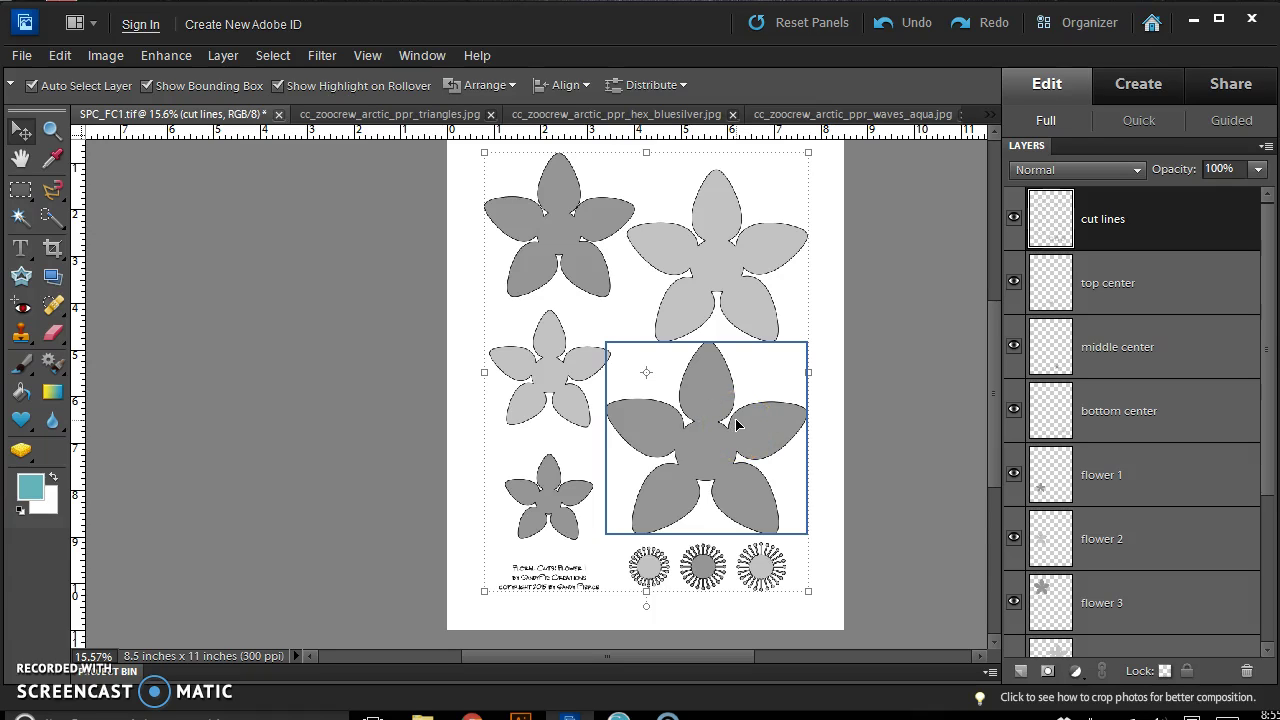
left_click_drag(999, 457, 997, 446)
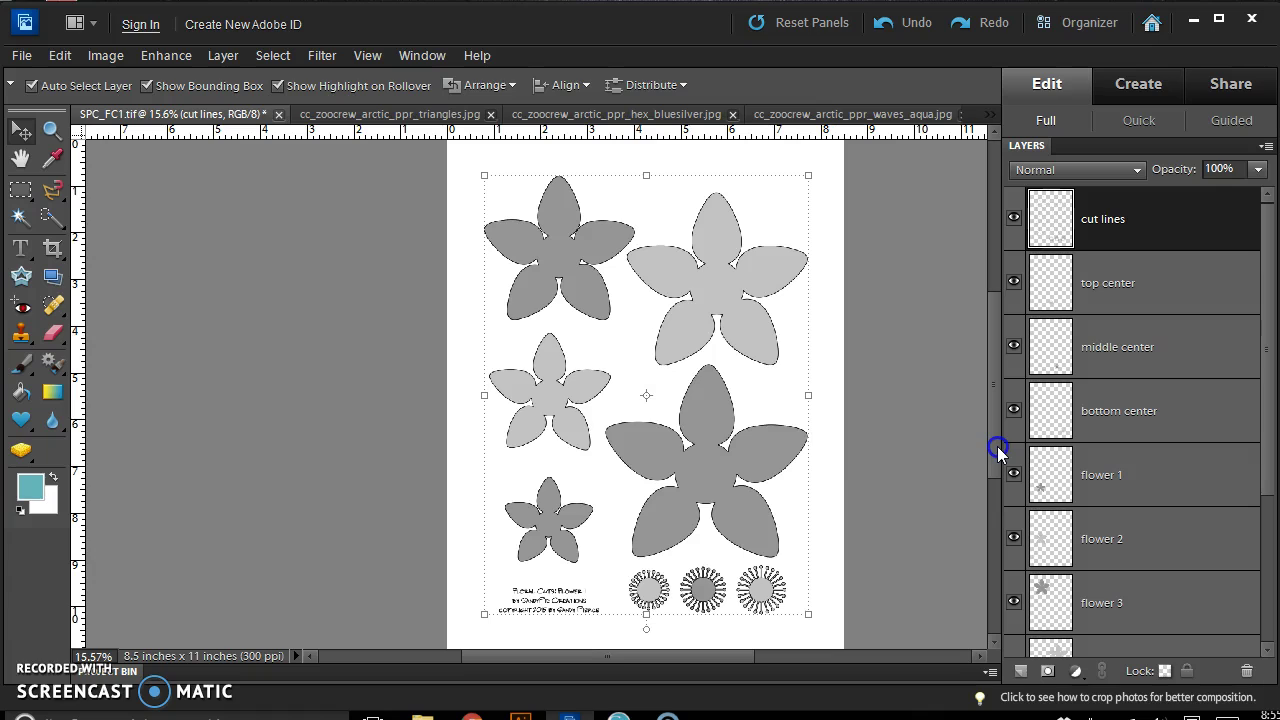
scroll(905, 463, "down", 1)
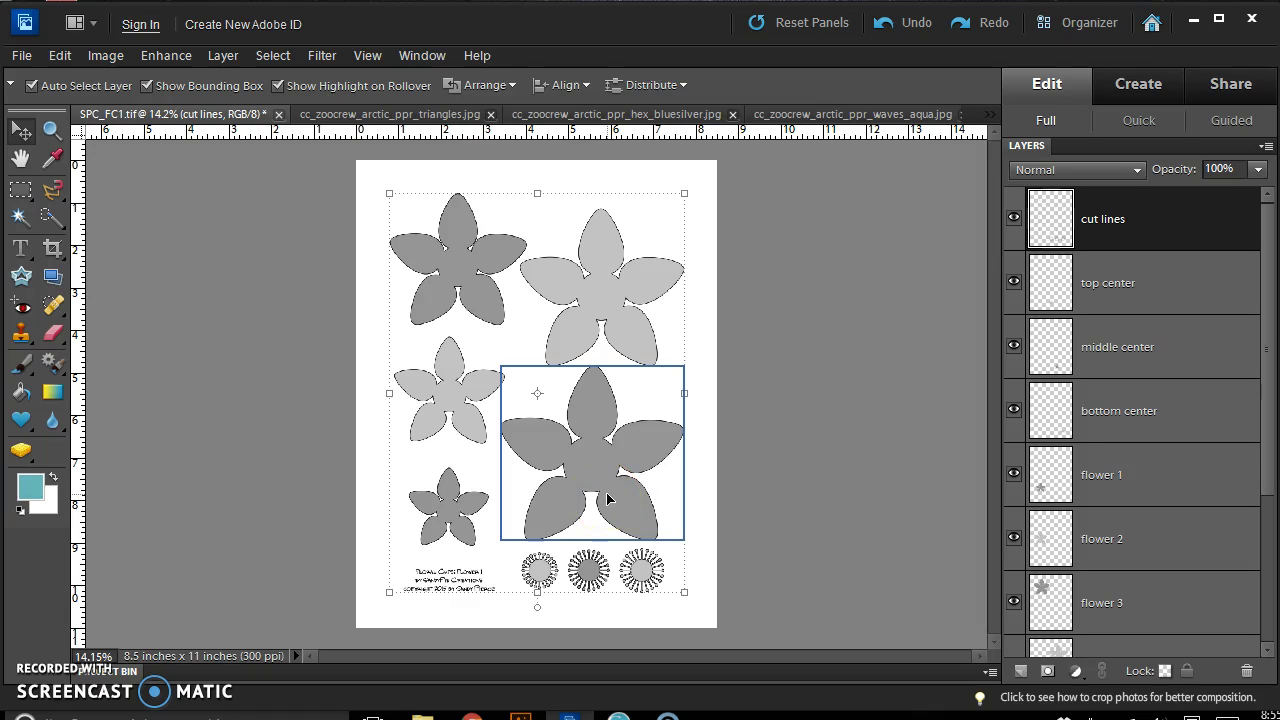
Toggle the visibility of the cut lines layer off and back on
left_click(1010, 226)
left_click(1011, 224)
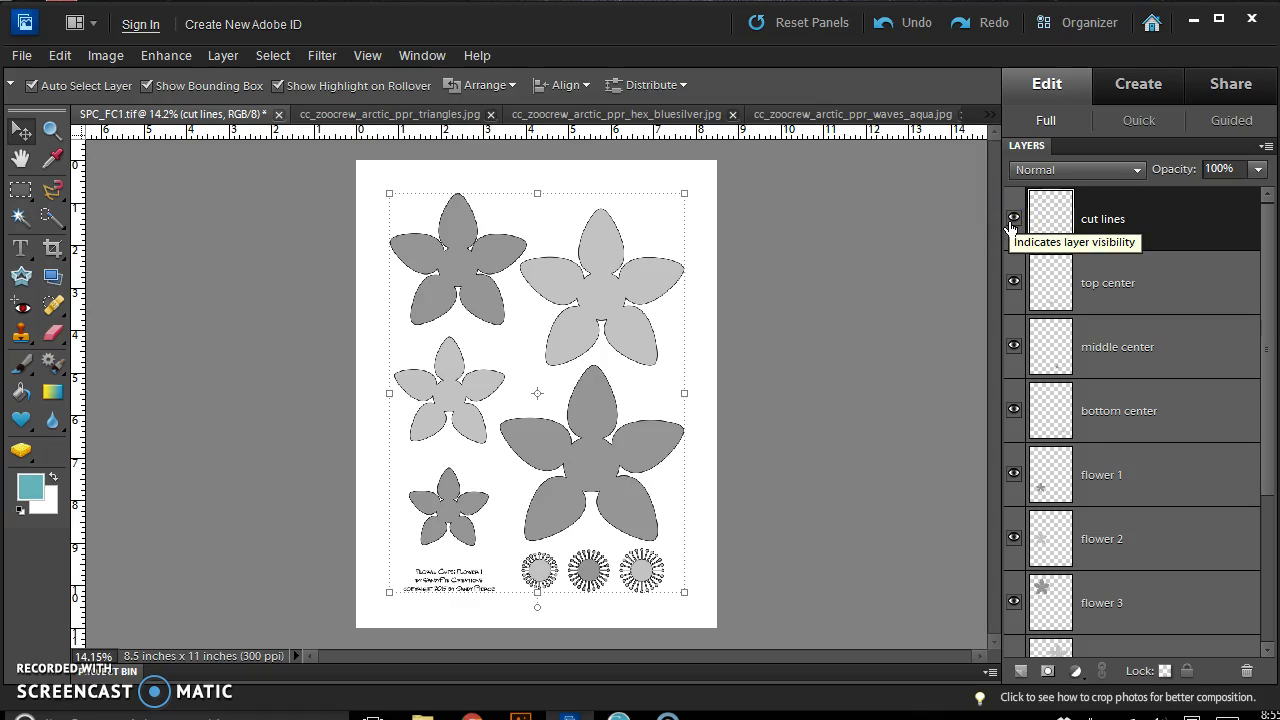
left_click(1010, 226)
left_click(1011, 227)
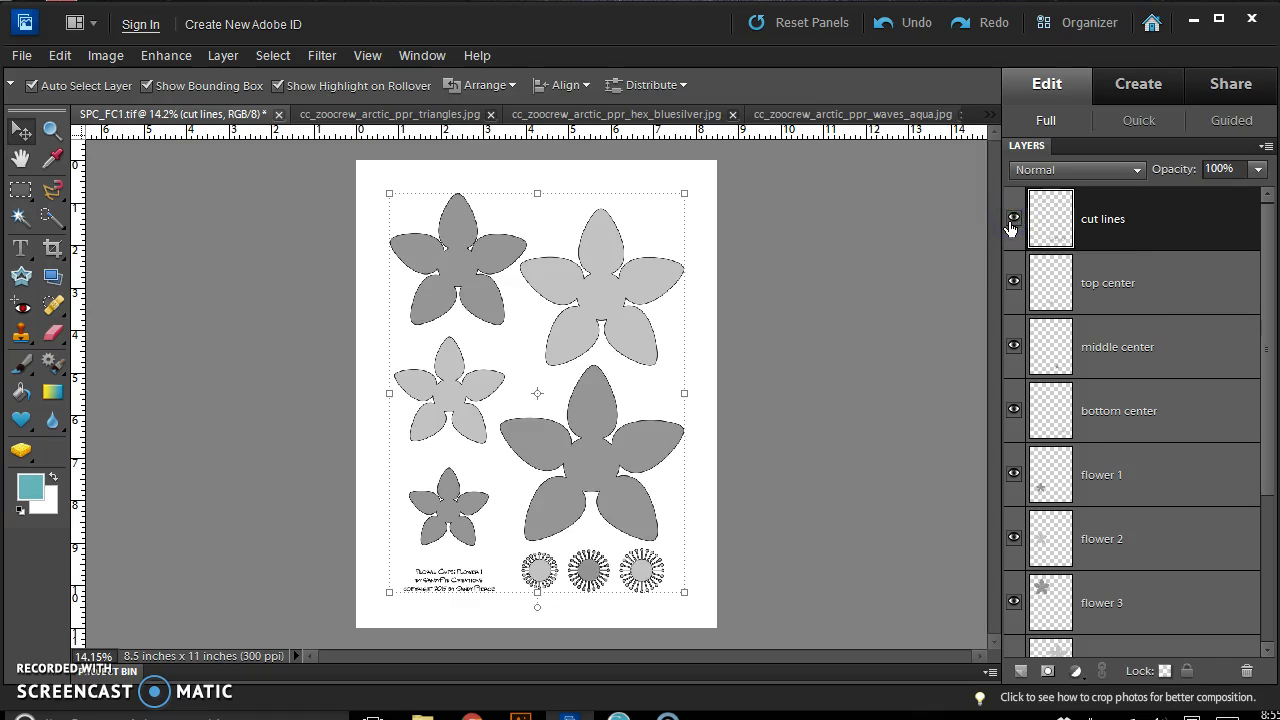
Hide the individual center and flower layers and show the combined "all" layer in their place
left_click_drag(1017, 280, 1009, 480)
left_click(1014, 560)
left_click(1014, 560)
left_click(1014, 561)
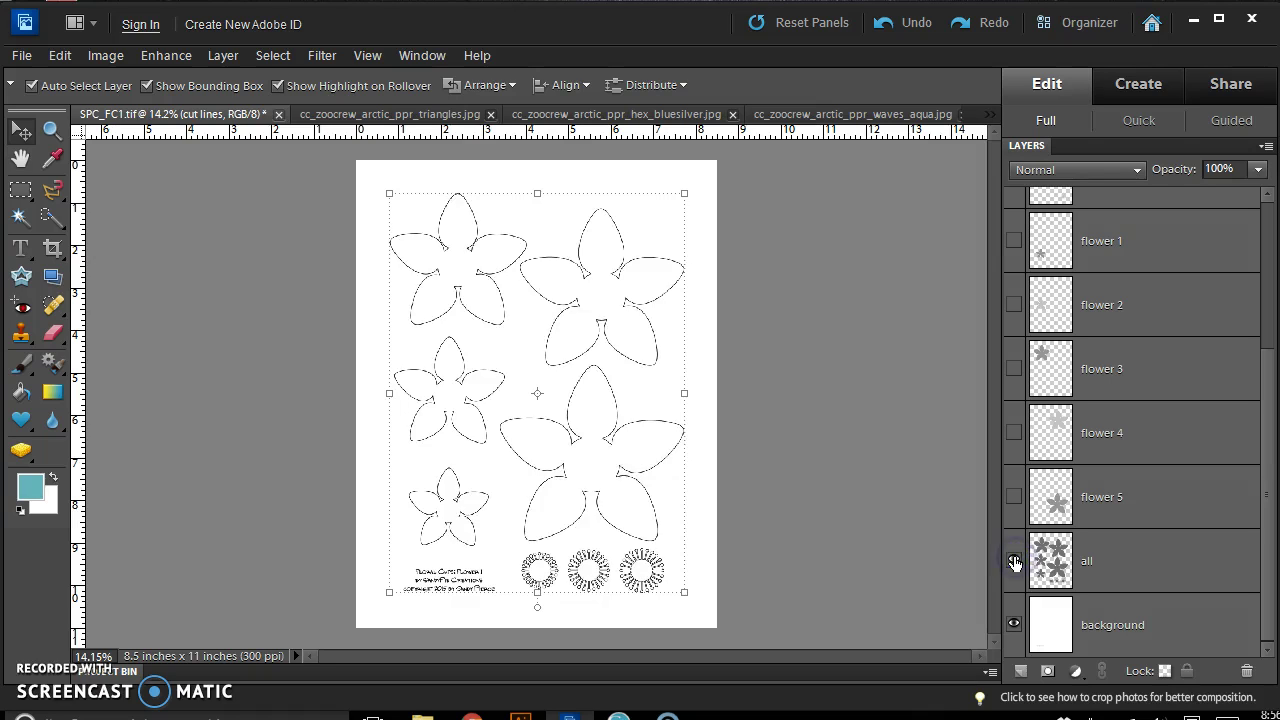
left_click(1014, 561)
scroll(457, 622, "up", 2)
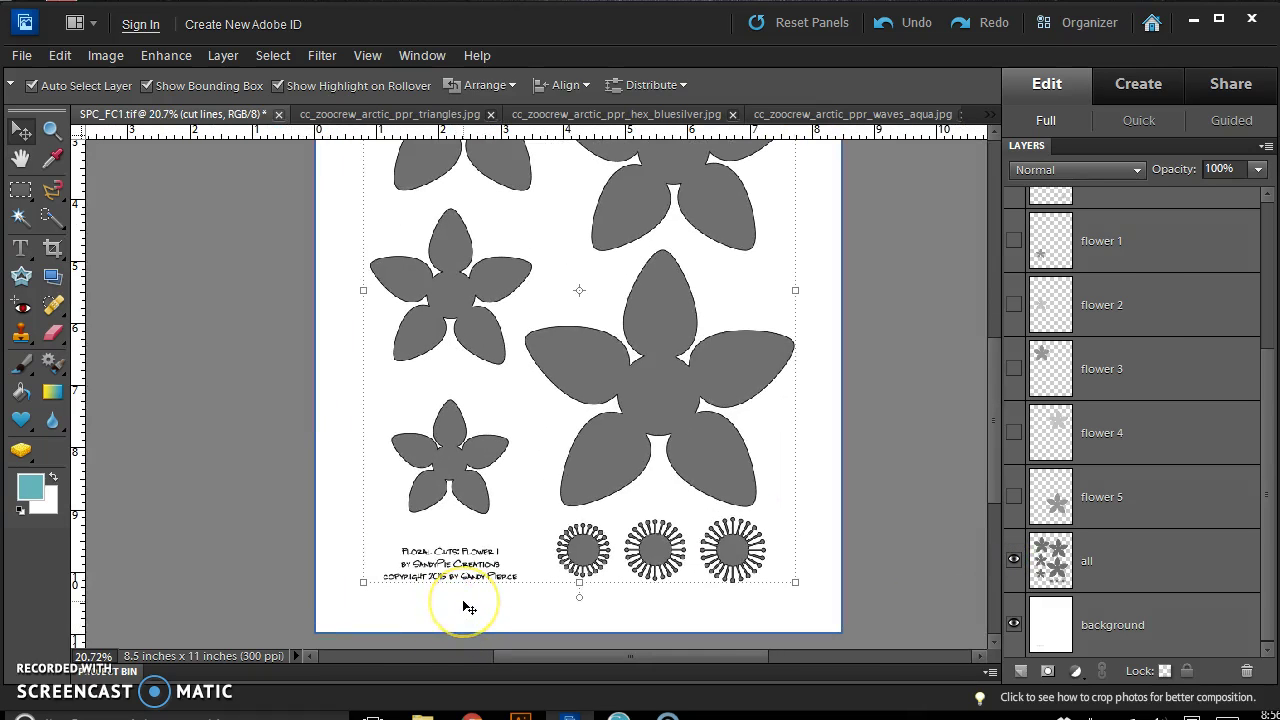
left_click(440, 594)
scroll(446, 592, "down", 1)
scroll(446, 592, "down", 1)
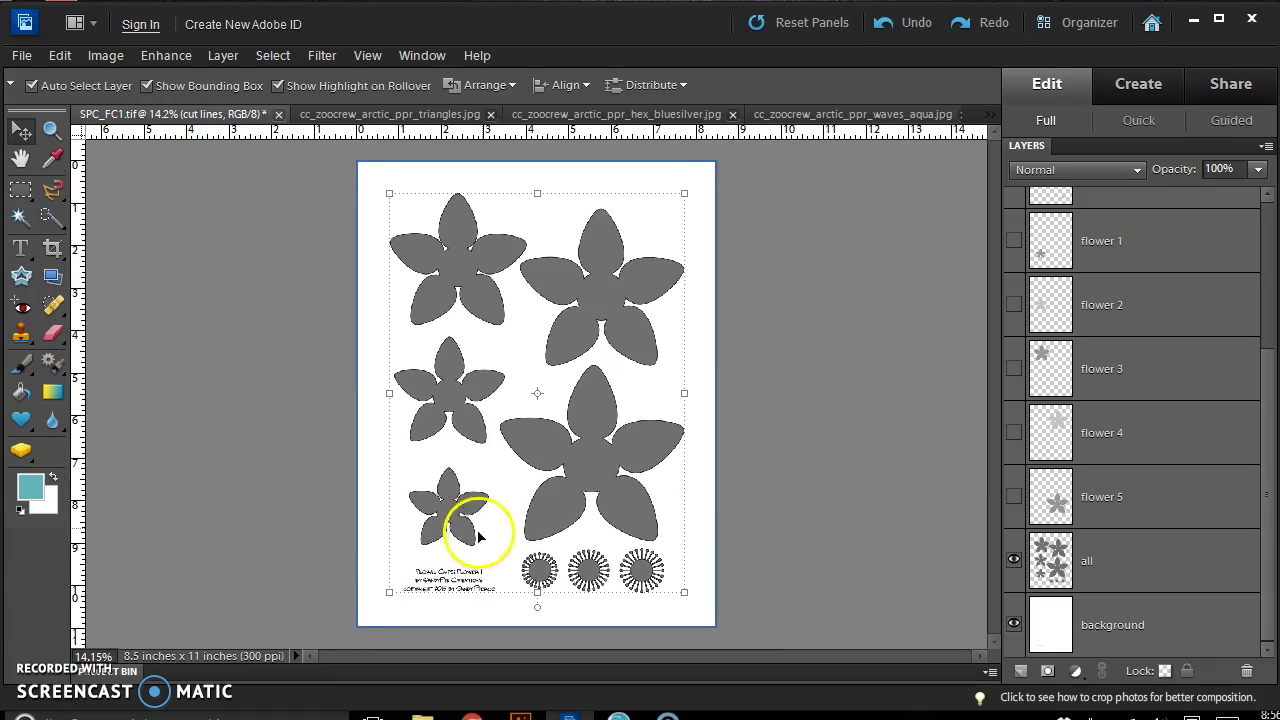
Hide the "all" layer and show the layers flower 1 through flower 5 again
left_click(1014, 561)
left_click(1014, 496)
left_click(1014, 432)
left_click(1014, 304)
left_click(1013, 245)
left_click(1014, 368)
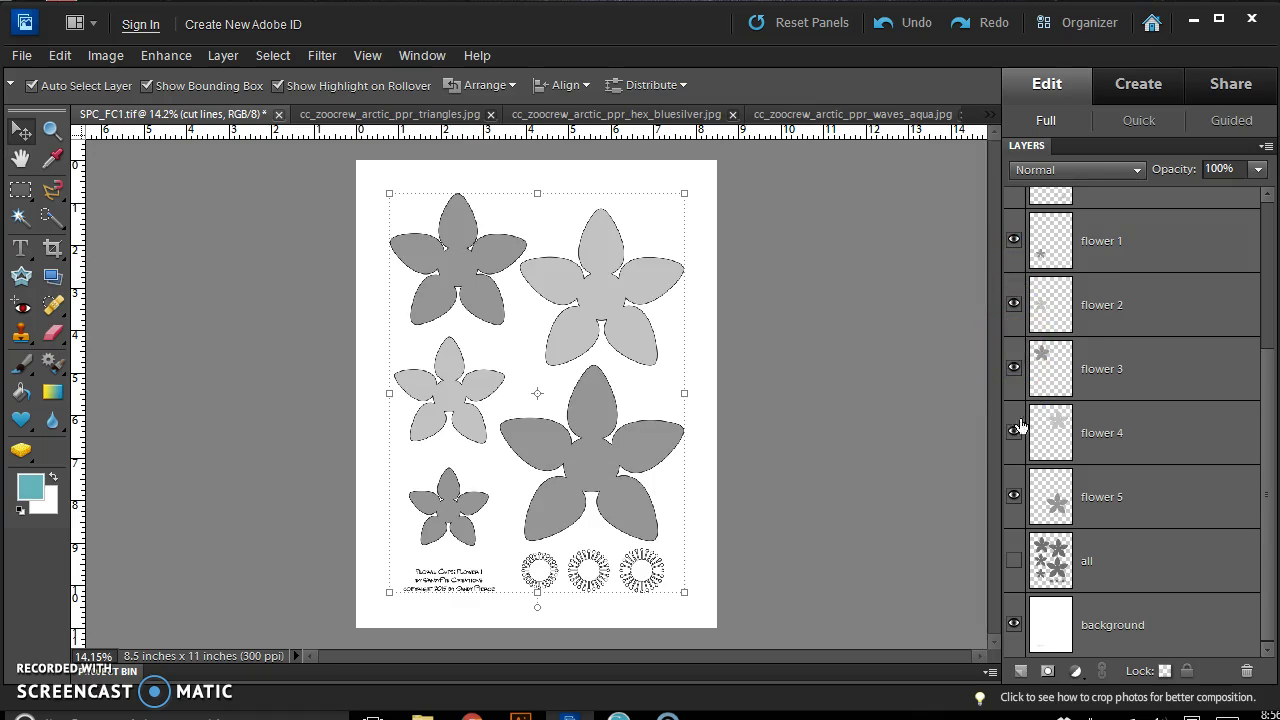
Make the top center, middle center and bottom center layers visible again
scroll(1020, 450, "up", 3)
left_click(1014, 282)
left_click(1014, 346)
left_click(1014, 410)
scroll(557, 618, "up", 3)
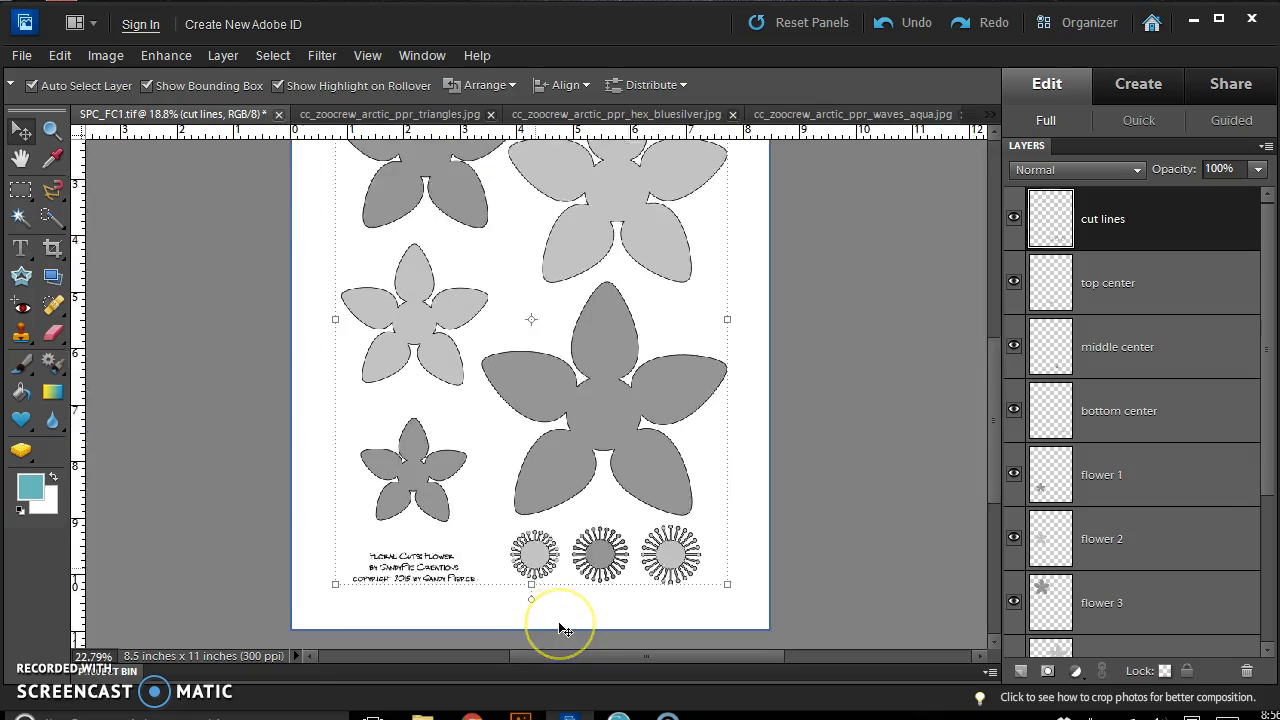
scroll(585, 580, "down", 3)
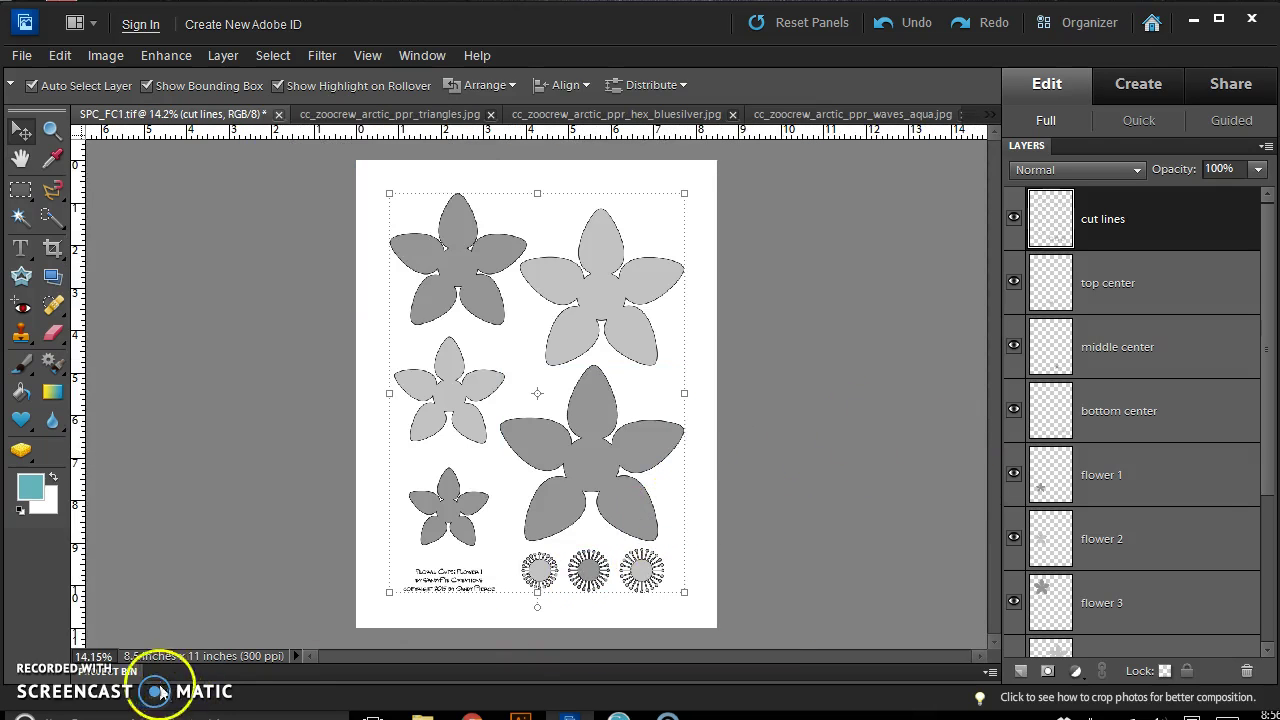
Display the thumbnails of the open files and select the flower 5 layer of the large lower flower
left_click(131, 671)
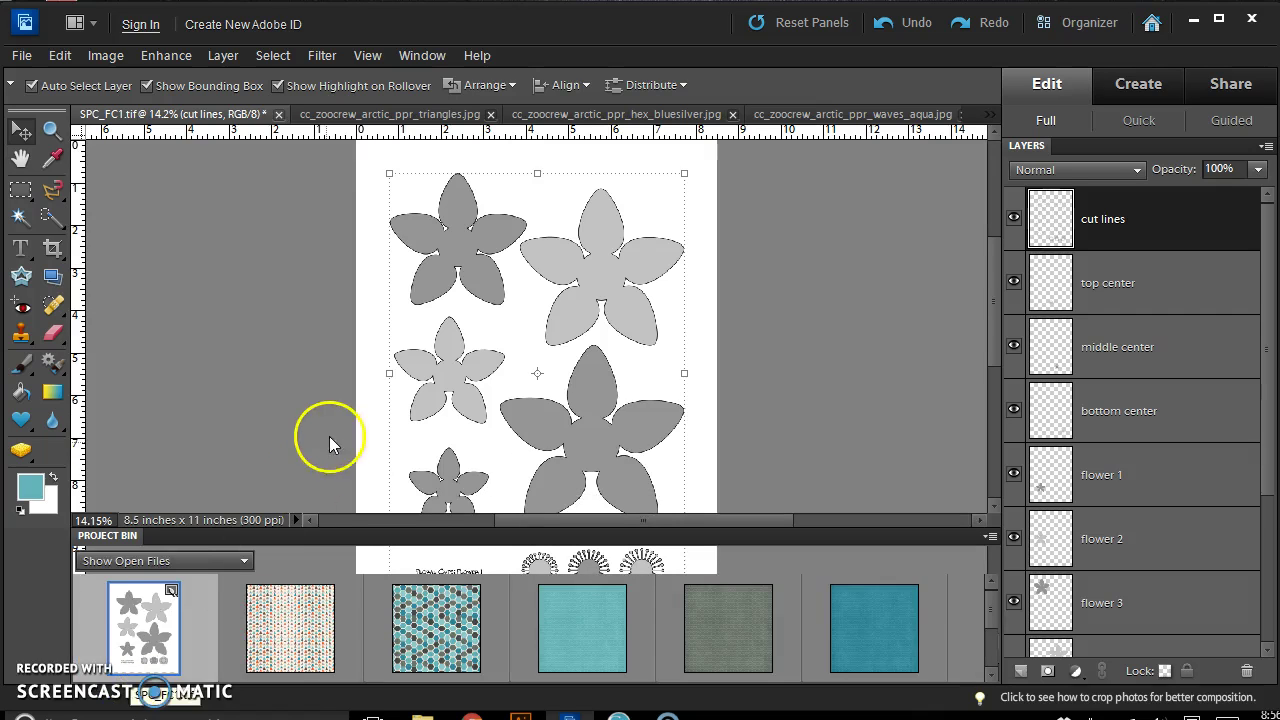
scroll(505, 405, "up", 1)
scroll(510, 405, "up", 2)
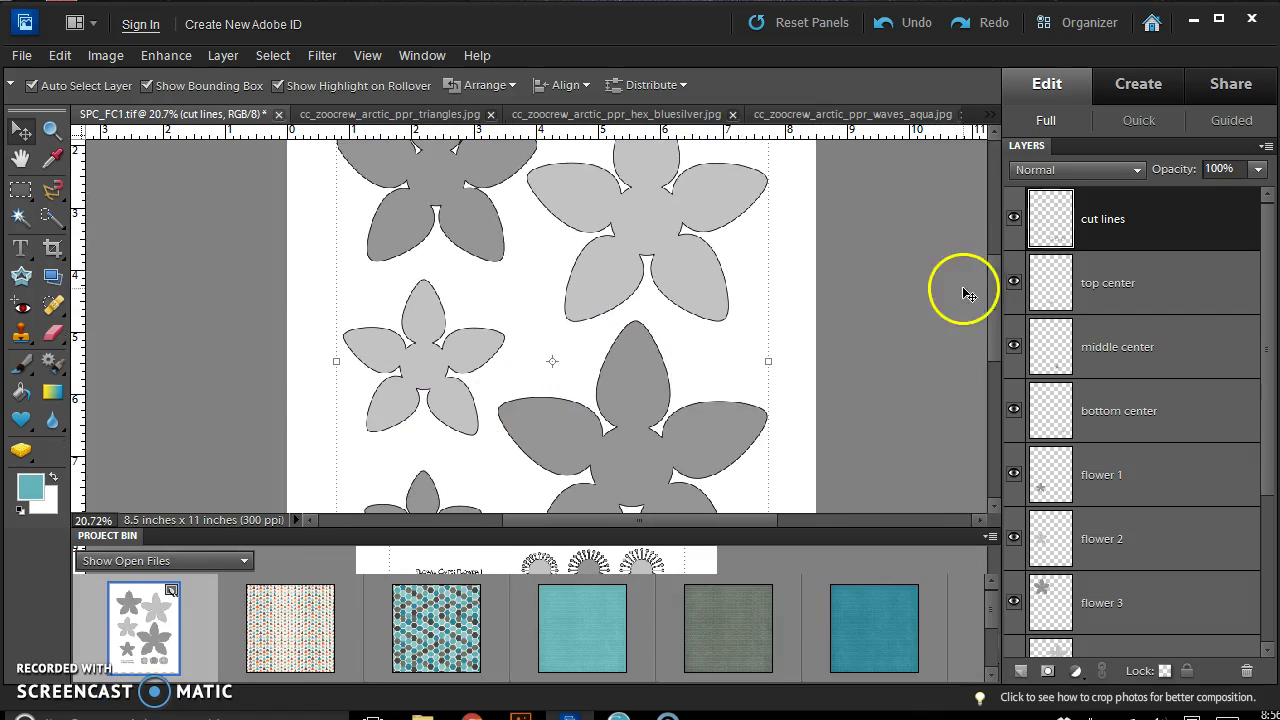
left_click_drag(994, 309, 993, 352)
left_click(697, 409)
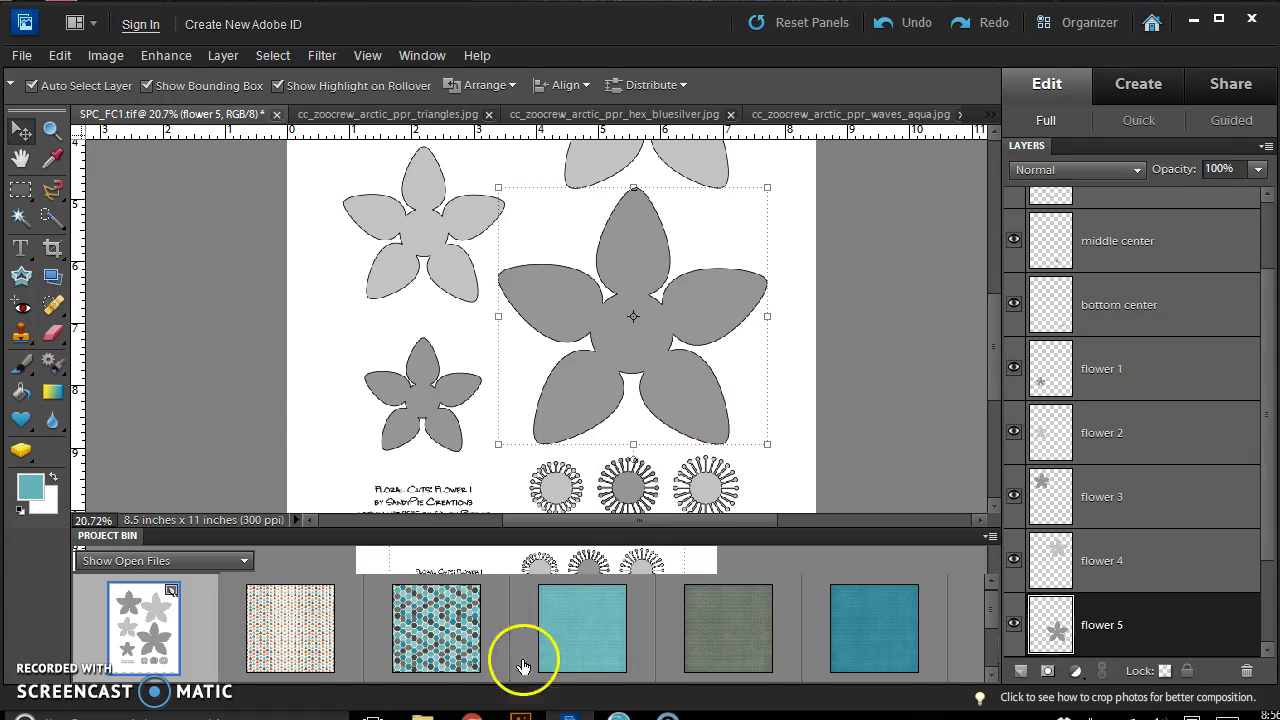
Place the cc_zoocrew_arctic_ppr_waves_silver.jpg paper directly above the flower 5 layer and clip it to that flower's shape
scroll(465, 648, "down", 1)
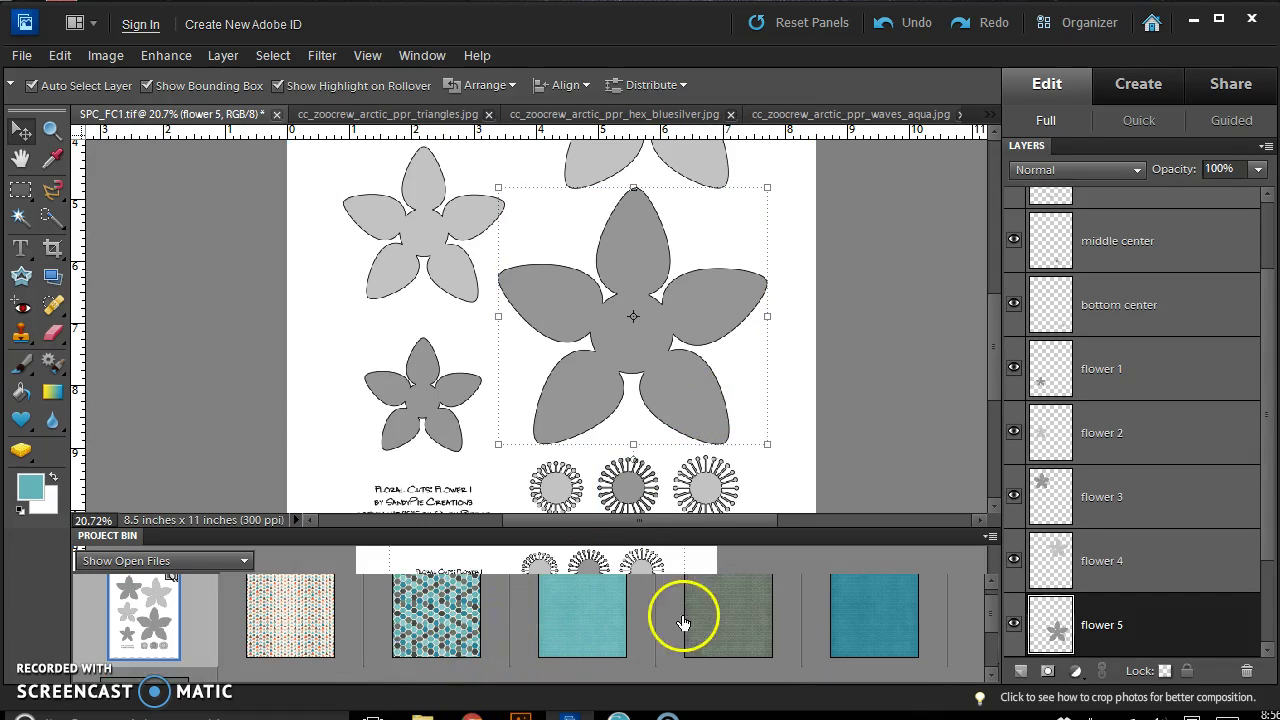
scroll(760, 620, "down", 1)
scroll(760, 620, "up", 2)
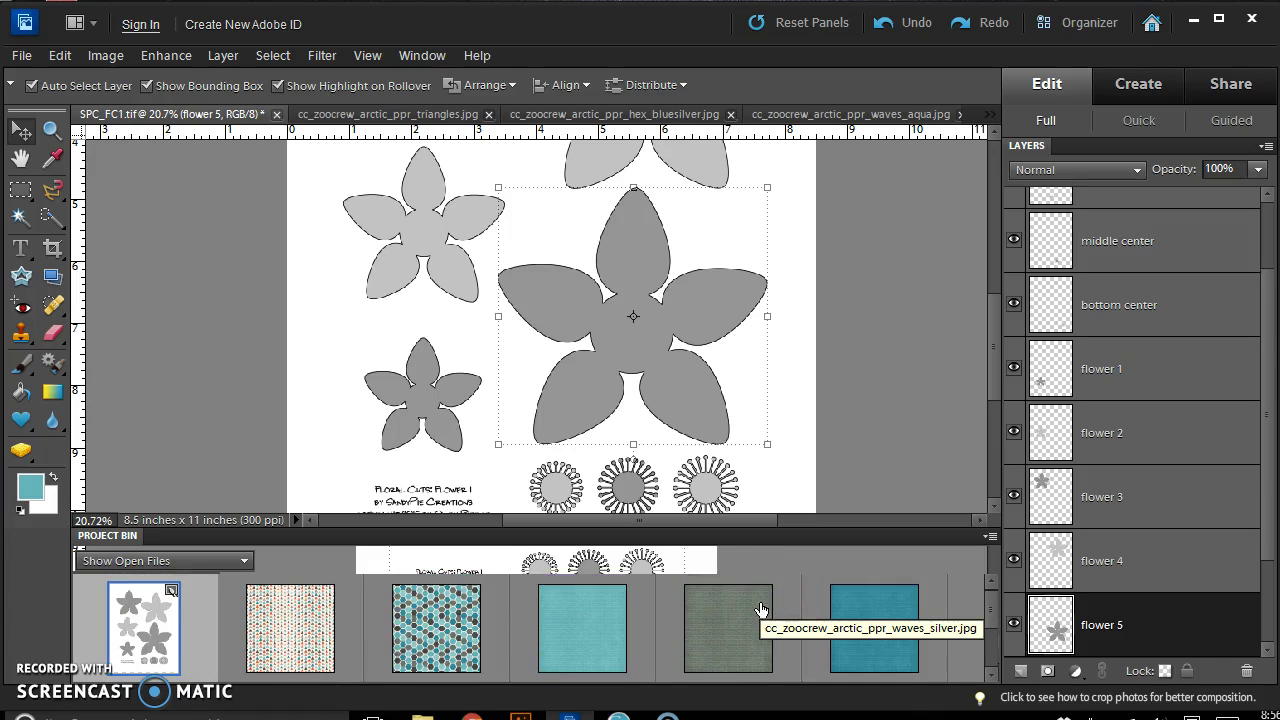
left_click_drag(762, 607, 700, 294)
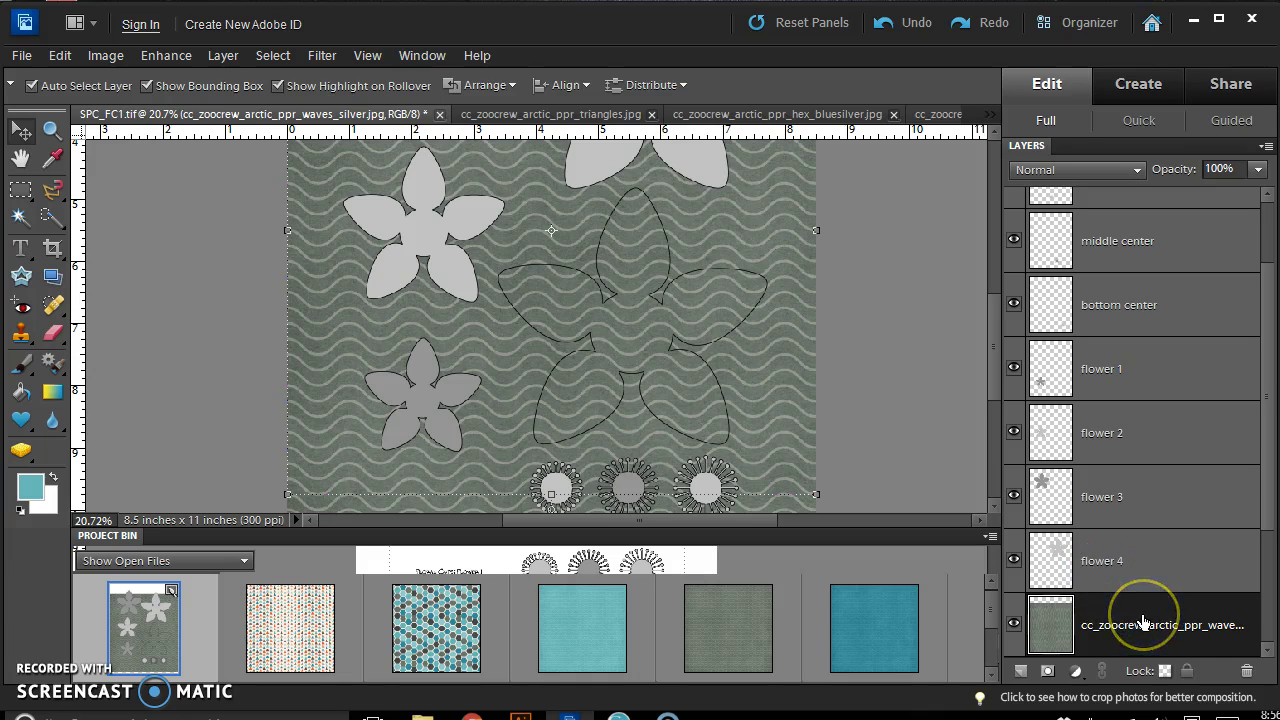
key("ctrl+g")
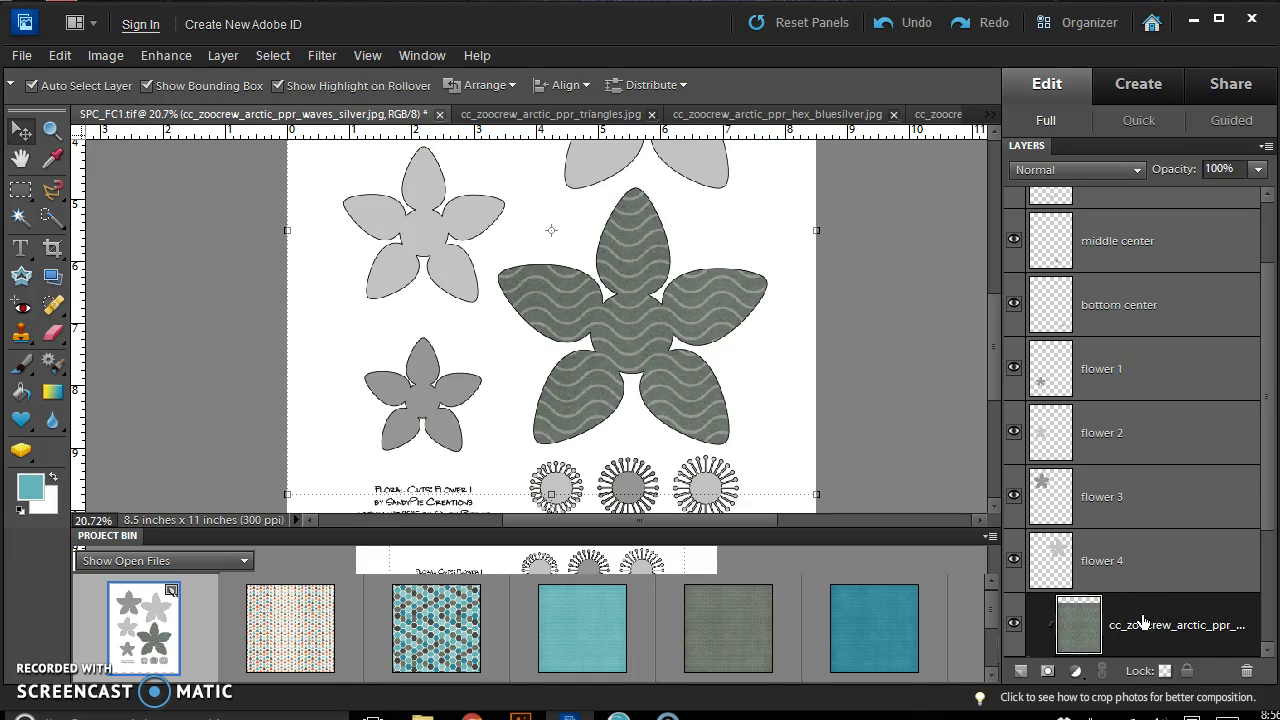
scroll(560, 428, "down", 1)
scroll(1150, 598, "down", 3)
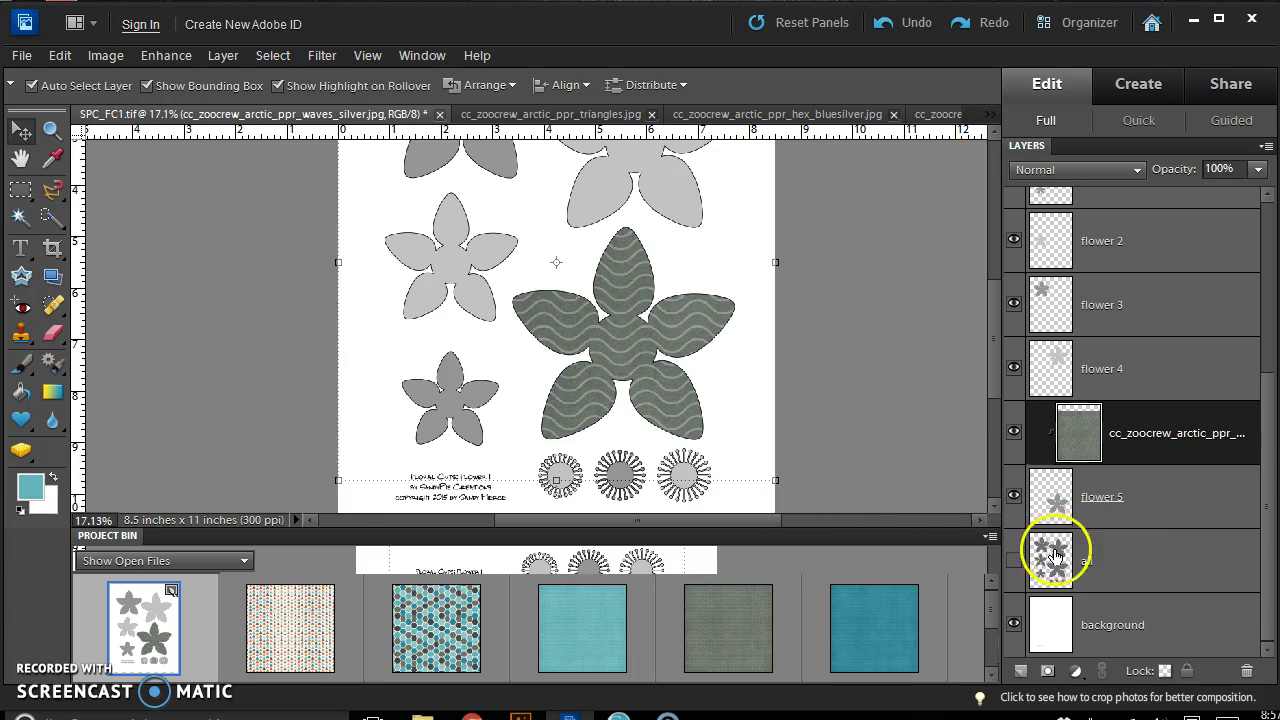
scroll(588, 470, "down", 5)
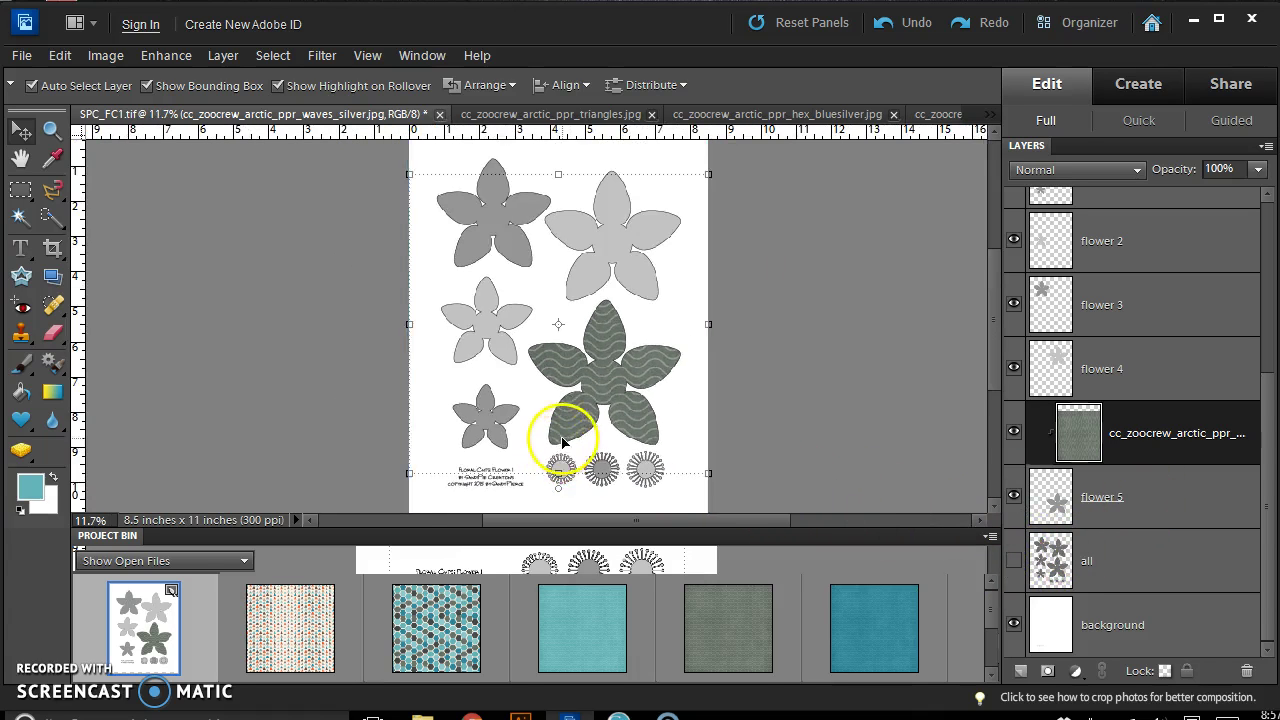
left_click(413, 203)
left_click_drag(413, 203, 484, 318)
left_click_drag(594, 400, 578, 334)
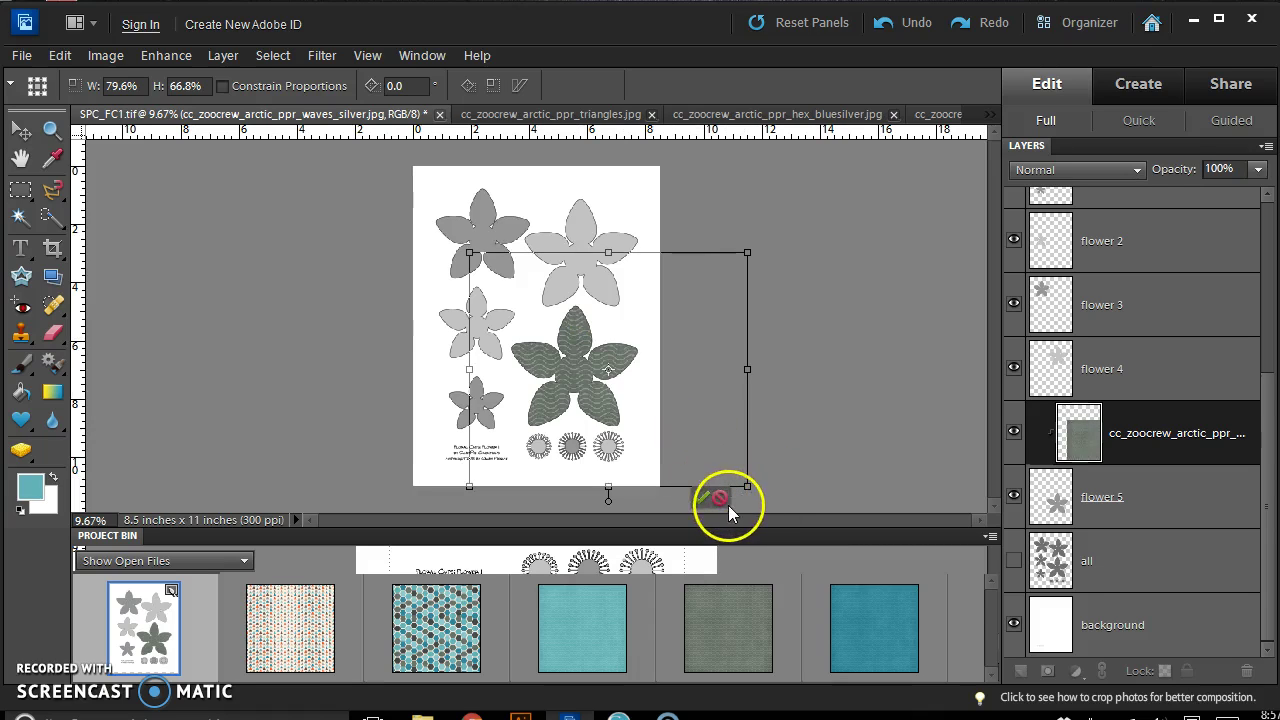
left_click(720, 496)
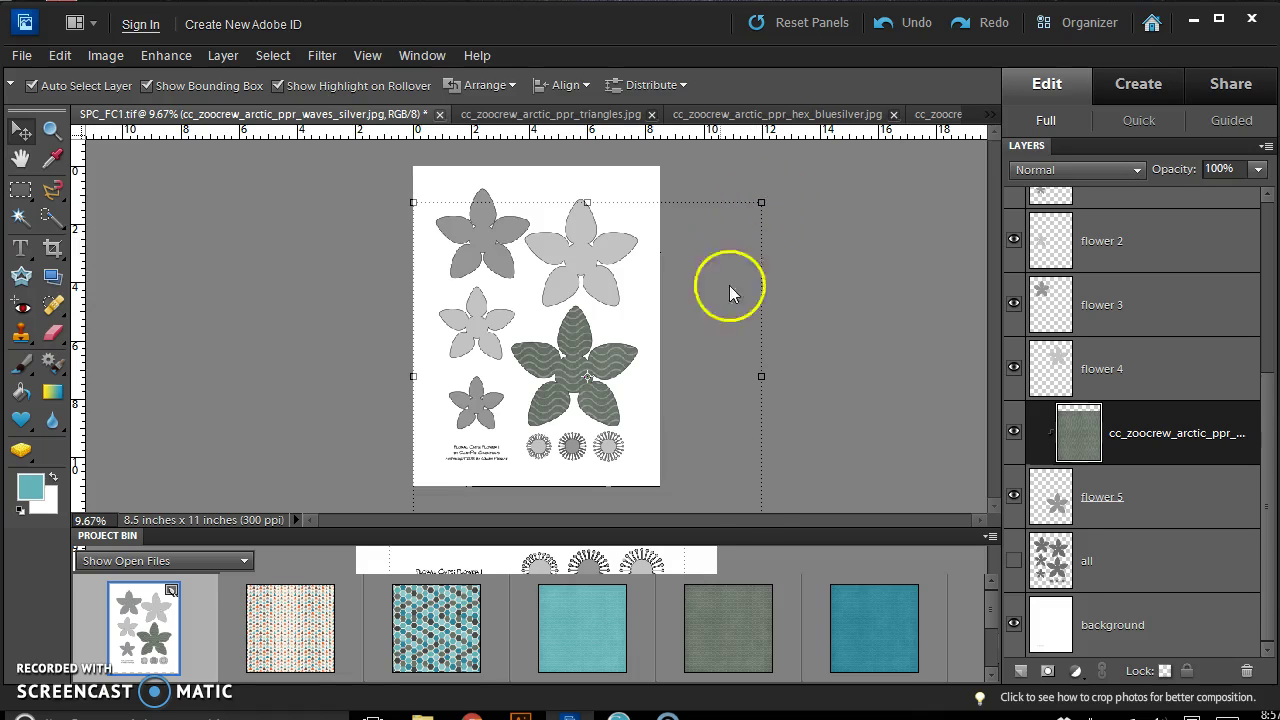
Scale the silver waves paper down to 52.2% so it still covers the whole flower 5 shape
key("ctrl+minus")
left_click_drag(571, 363, 566, 343)
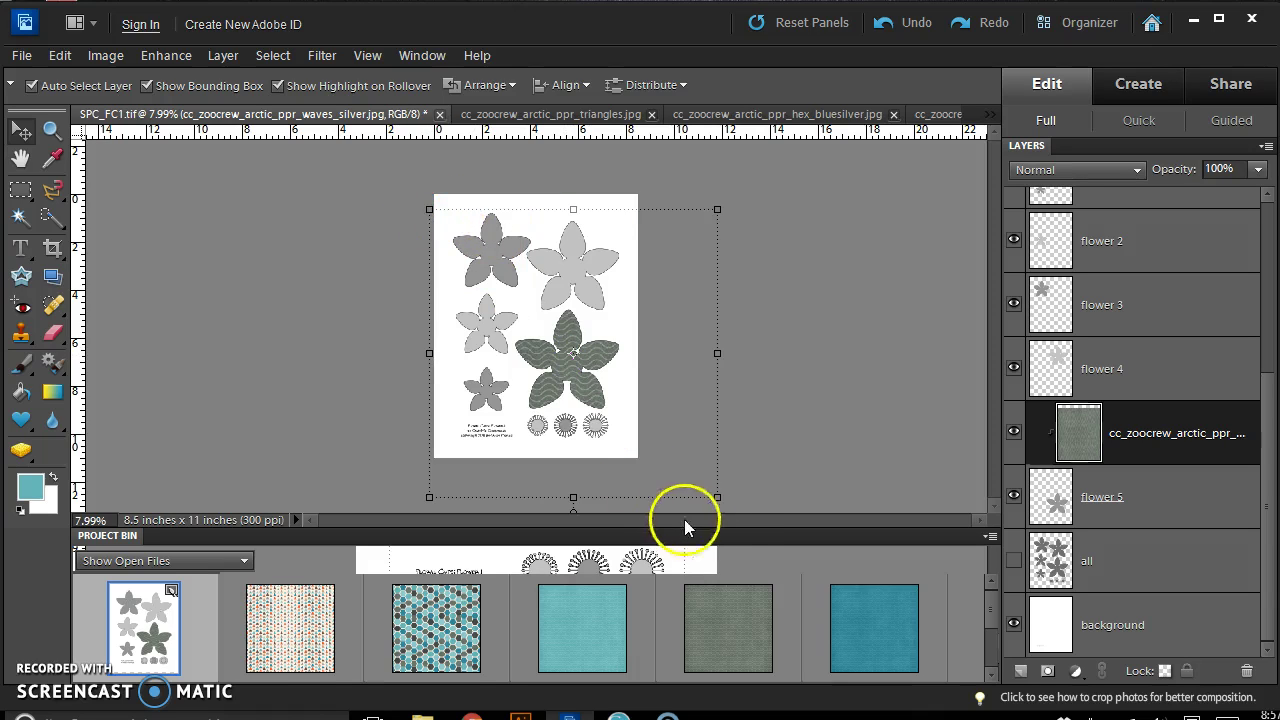
left_click_drag(717, 497, 603, 404)
scroll(596, 440, "up", 2)
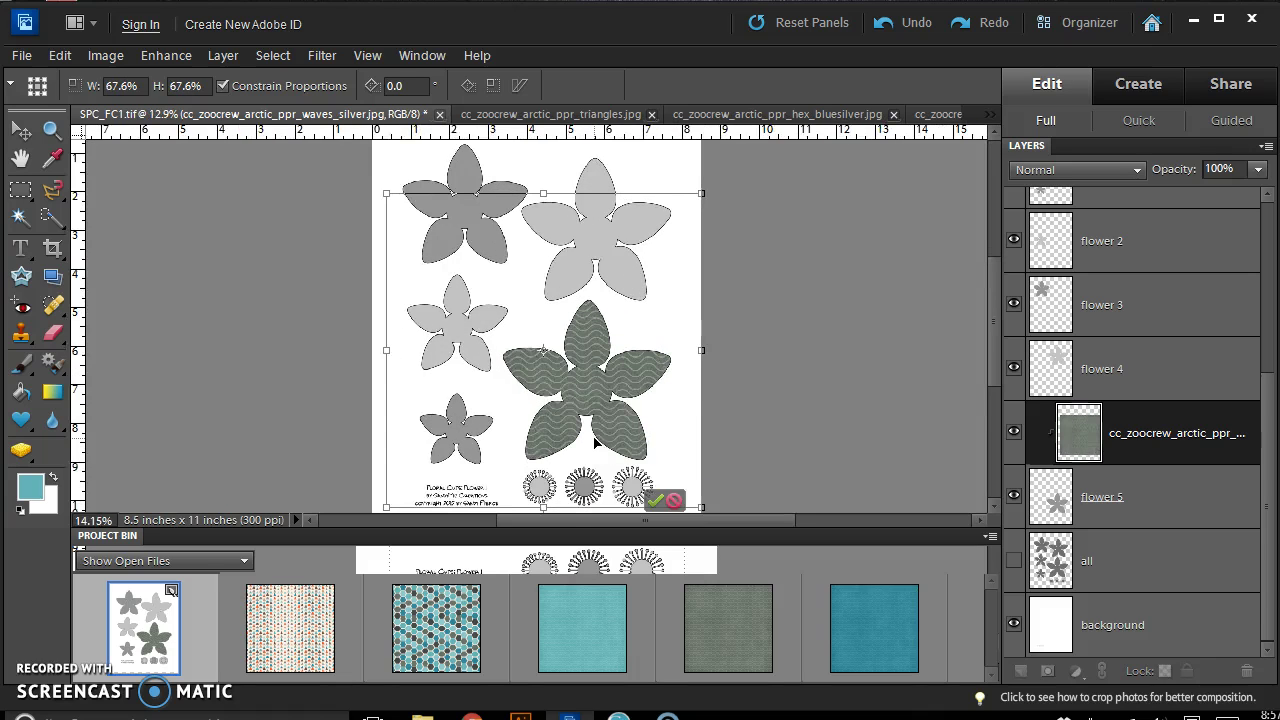
left_click_drag(369, 171, 437, 266)
scroll(600, 436, "up", 2)
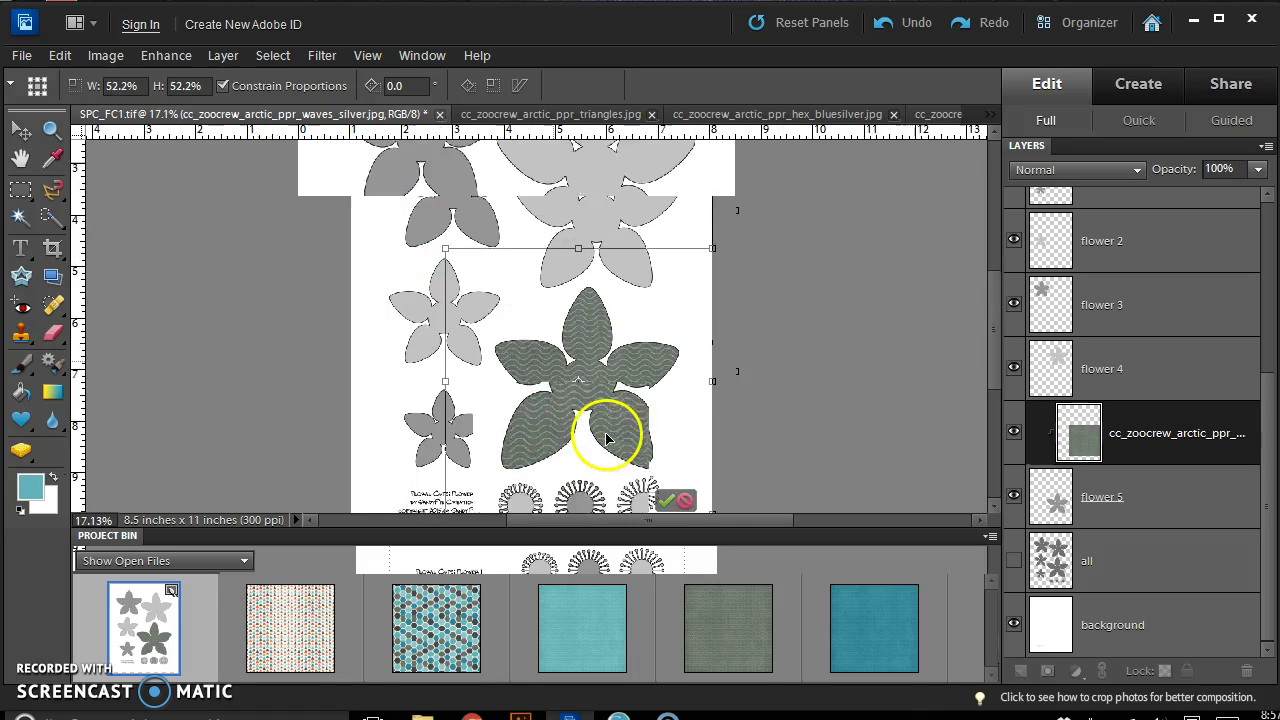
scroll(602, 441, "up", 1)
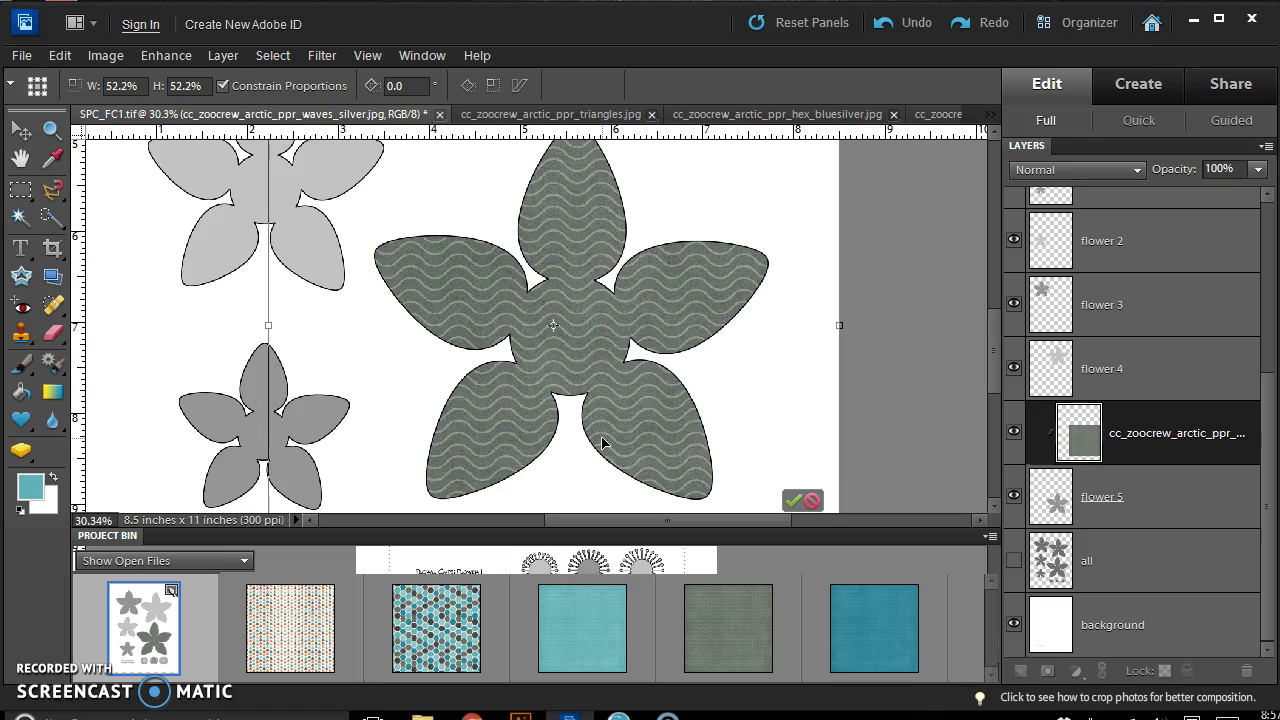
scroll(602, 443, "down", 3)
left_click(682, 502)
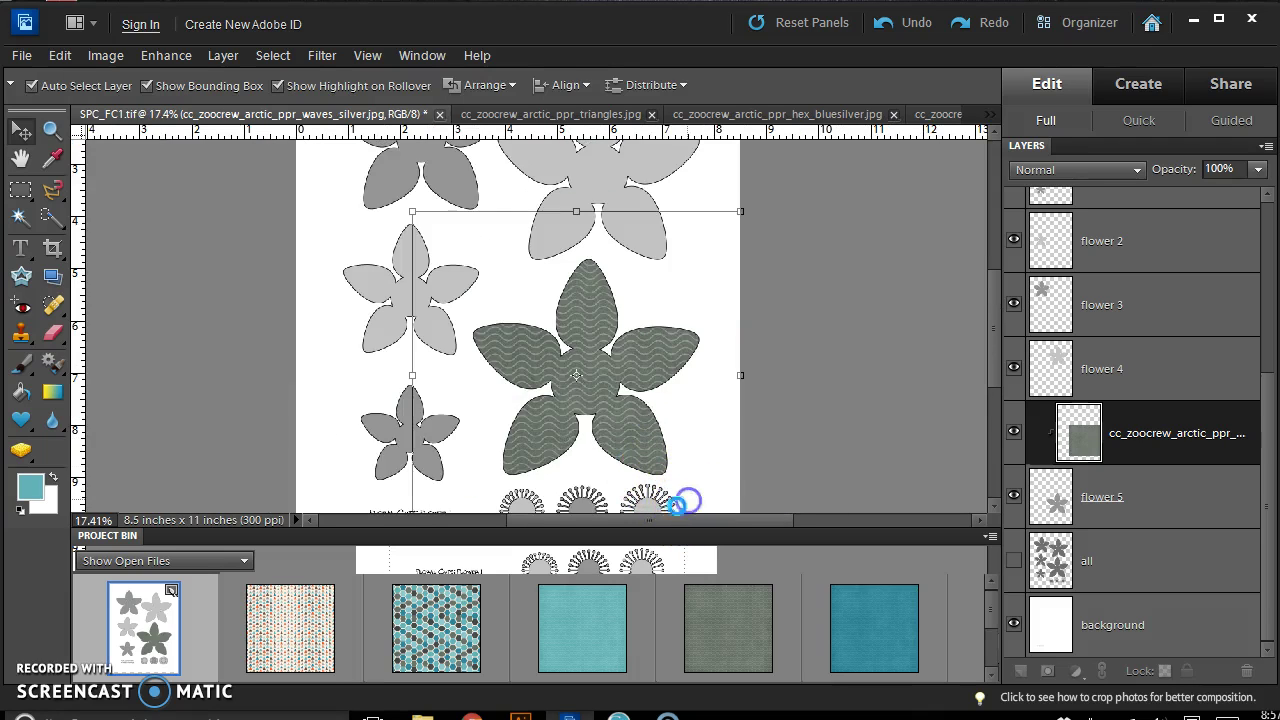
Place the cc_zoocrew_arctic_ppr_hex_bluesilver.jpg paper directly above the flower 4 layer and clip it to that flower's shape
scroll(564, 400, "down", 2)
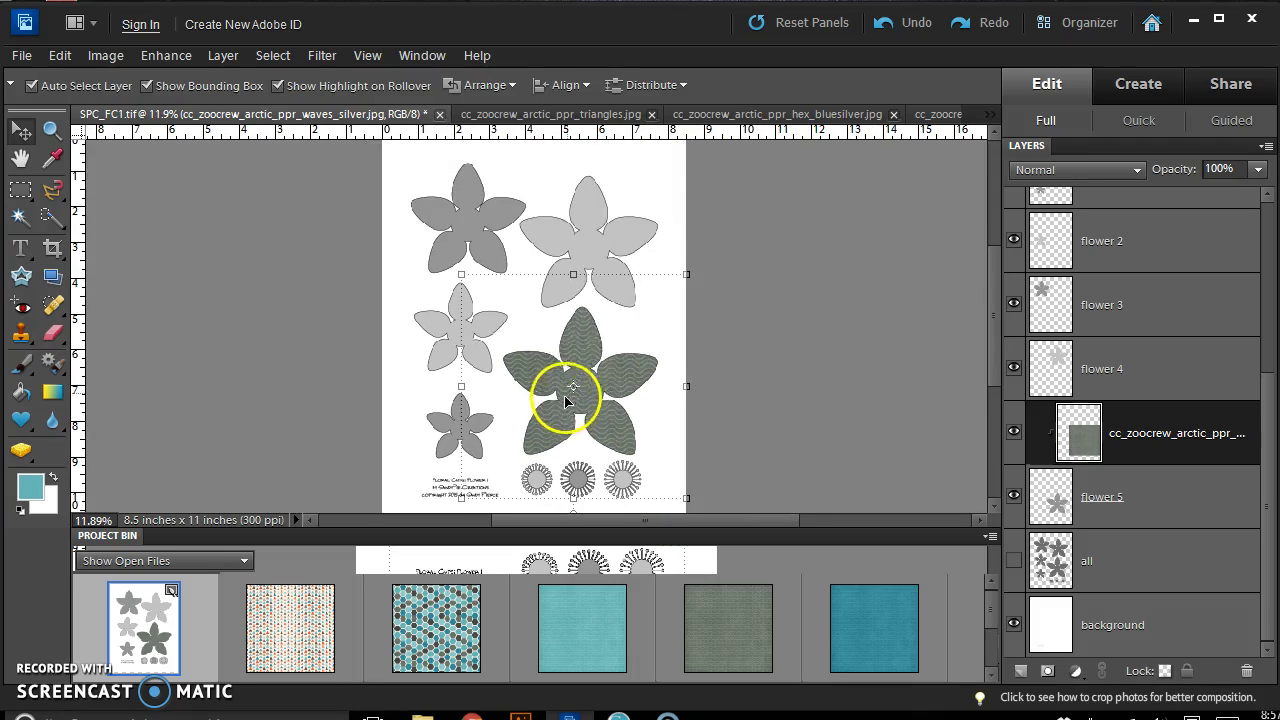
left_click(587, 226)
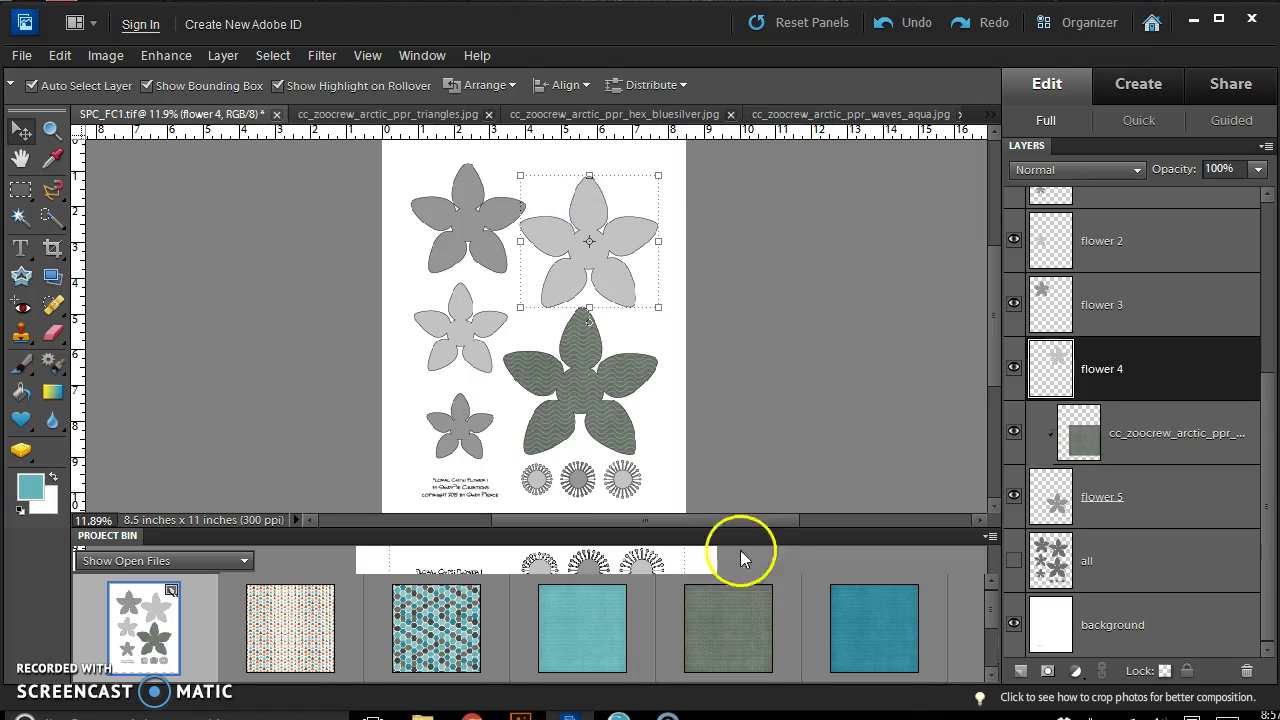
left_click_drag(456, 670, 562, 263)
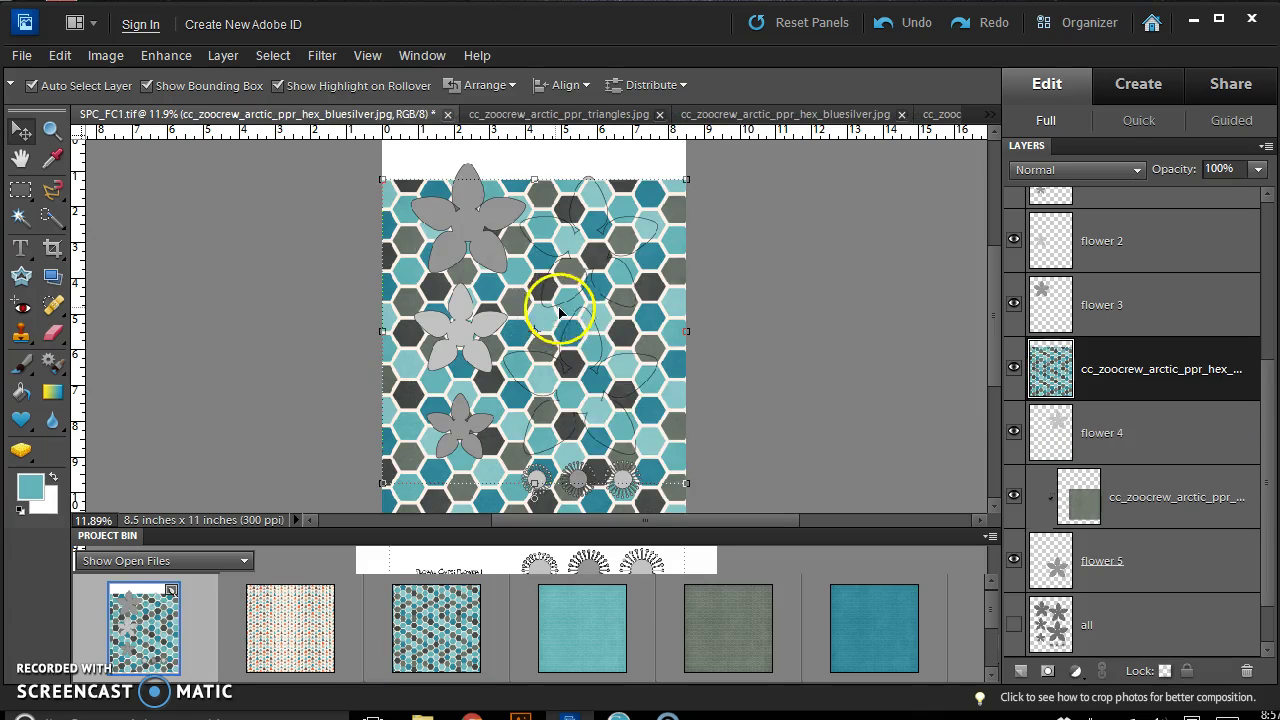
left_click_drag(670, 444, 683, 377)
left_click(1063, 357)
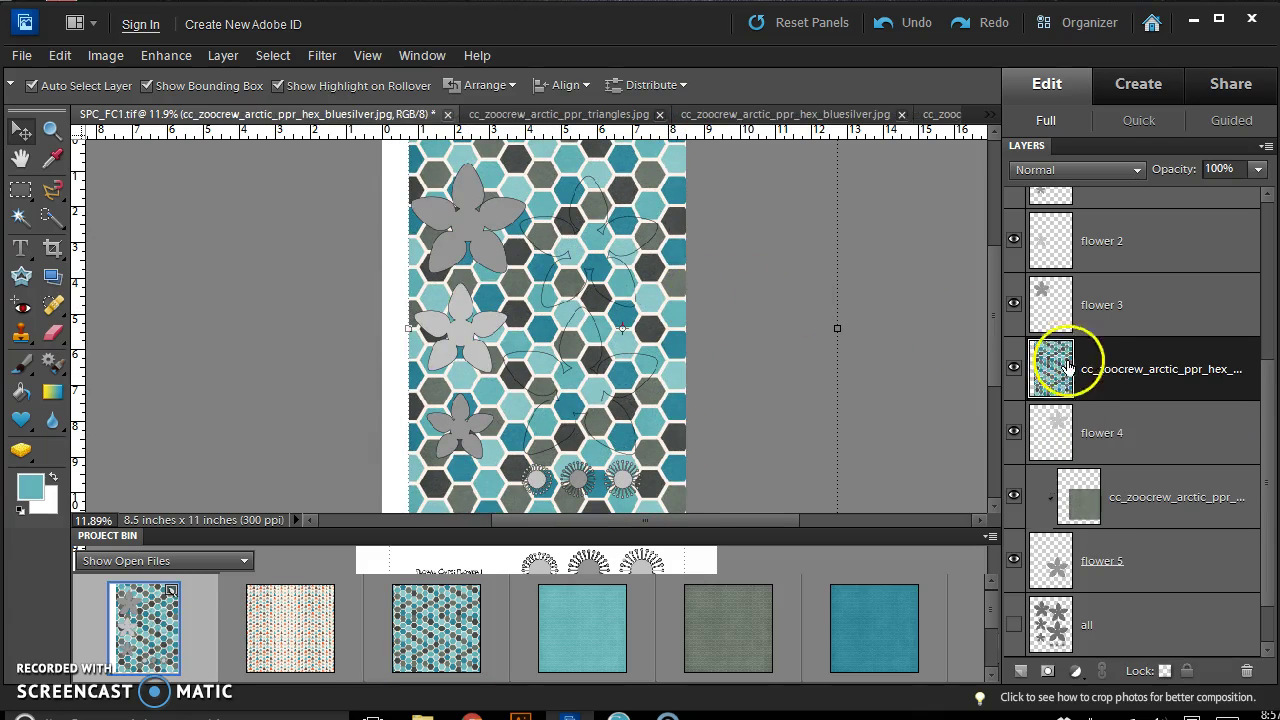
key("ctrl+g")
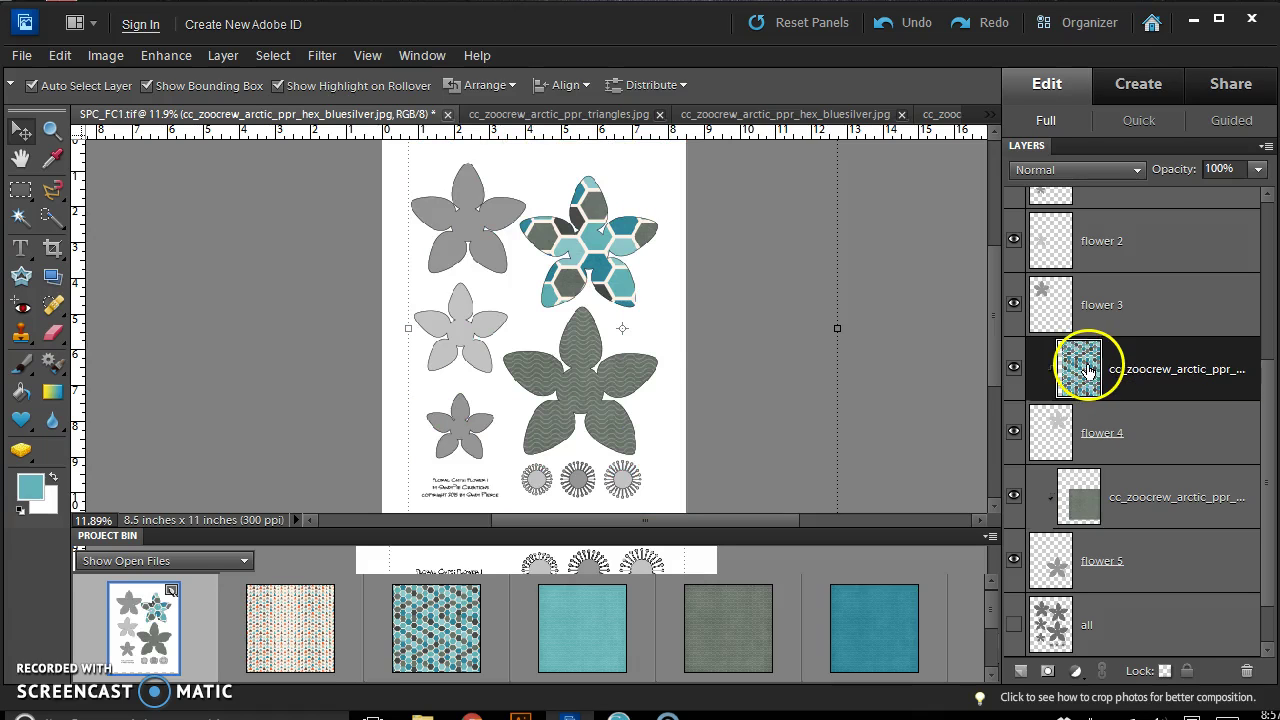
Scale the blue and silver hexagon paper down to 57.9% while keeping the flower 4 shape covered
scroll(917, 434, "down", 3)
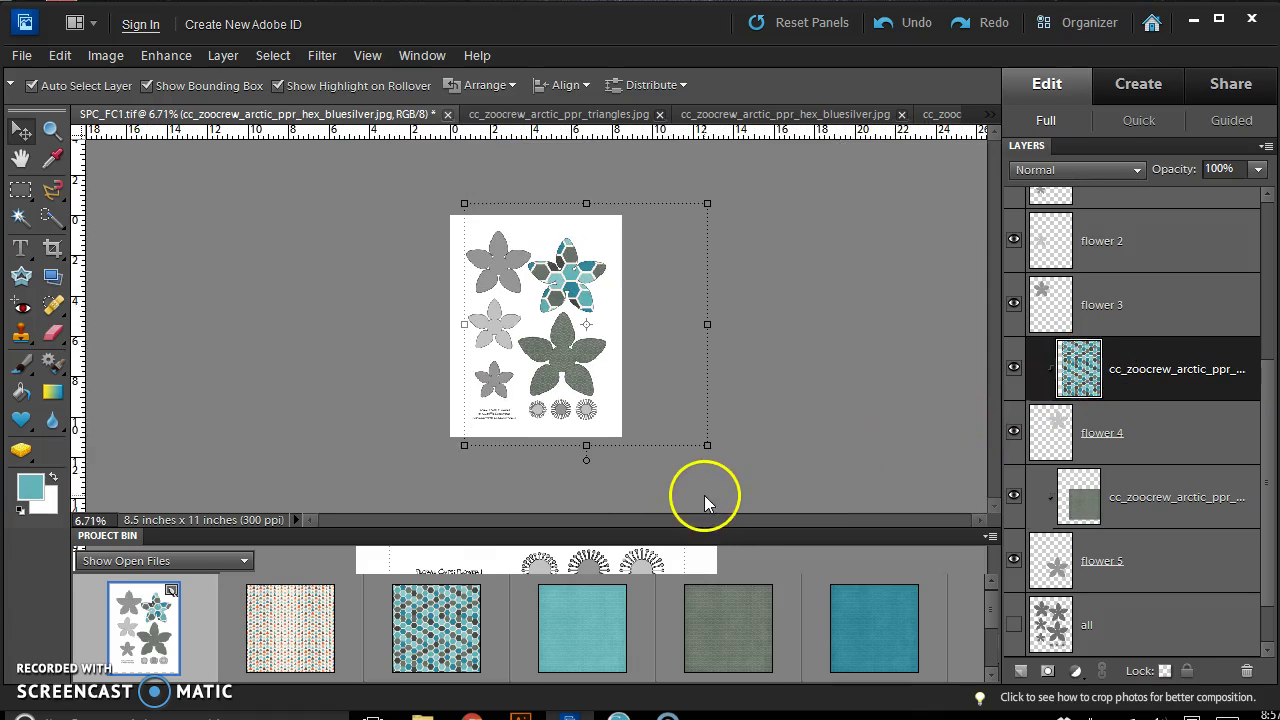
left_click_drag(586, 289, 579, 303)
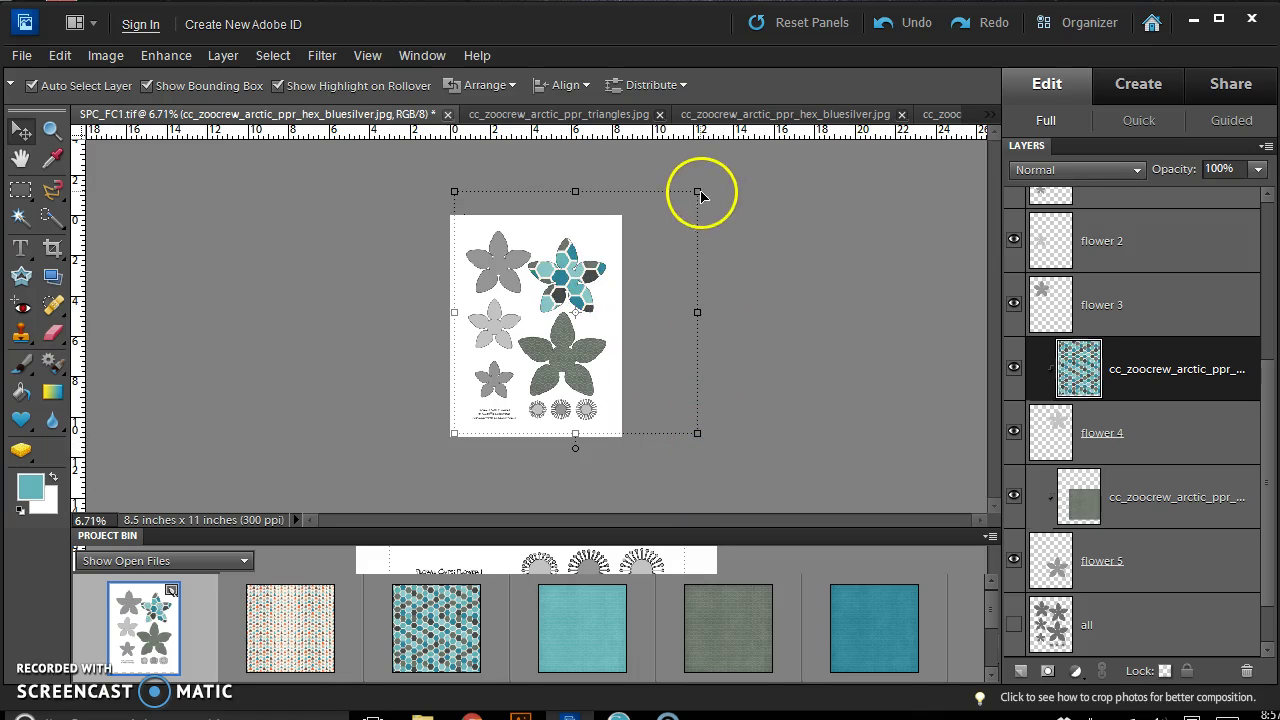
left_click_drag(697, 192, 601, 238)
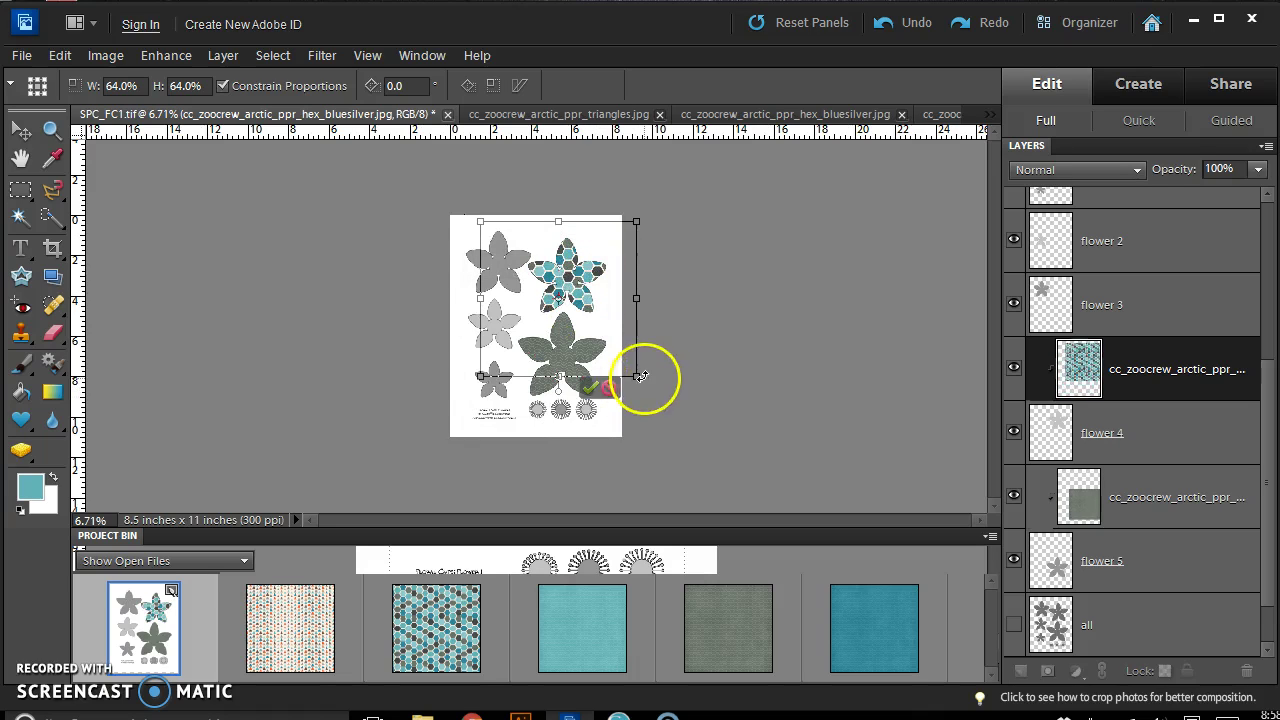
left_click_drag(640, 369, 625, 362)
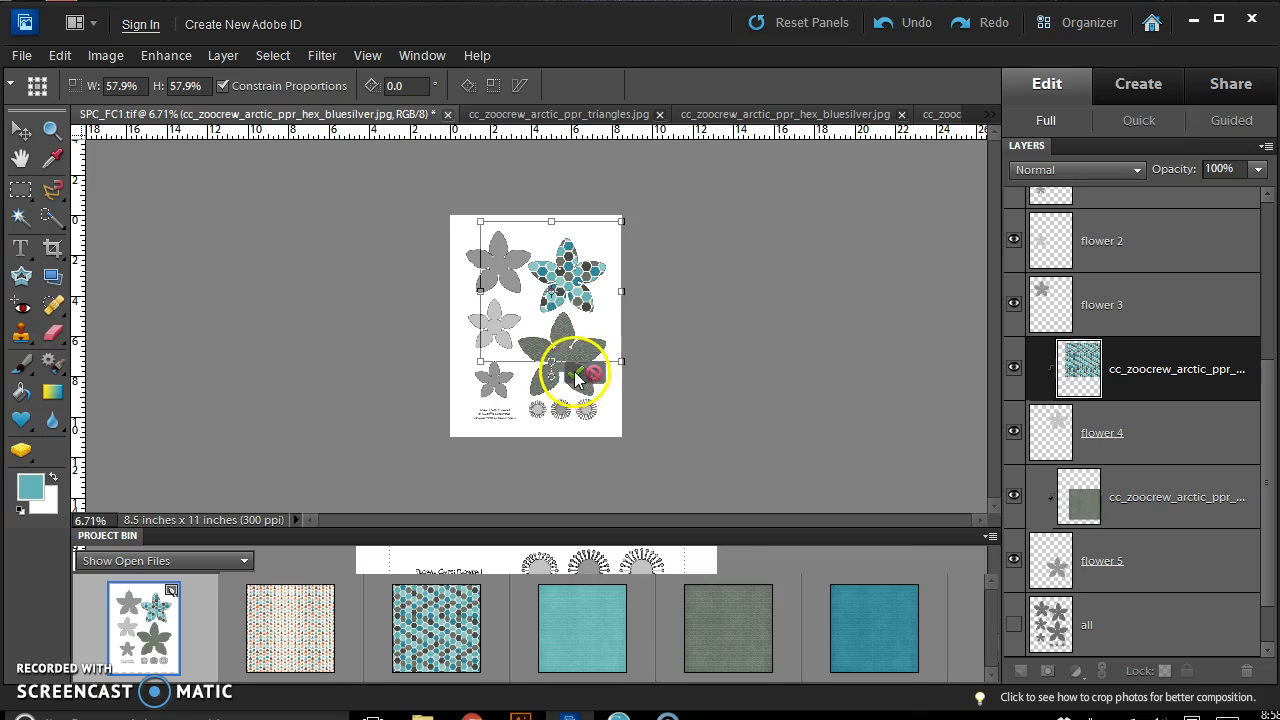
left_click(577, 374)
Shift the hexagon paper slightly to adjust how its pattern falls inside the flower 4 shape
scroll(615, 322, "up", 3)
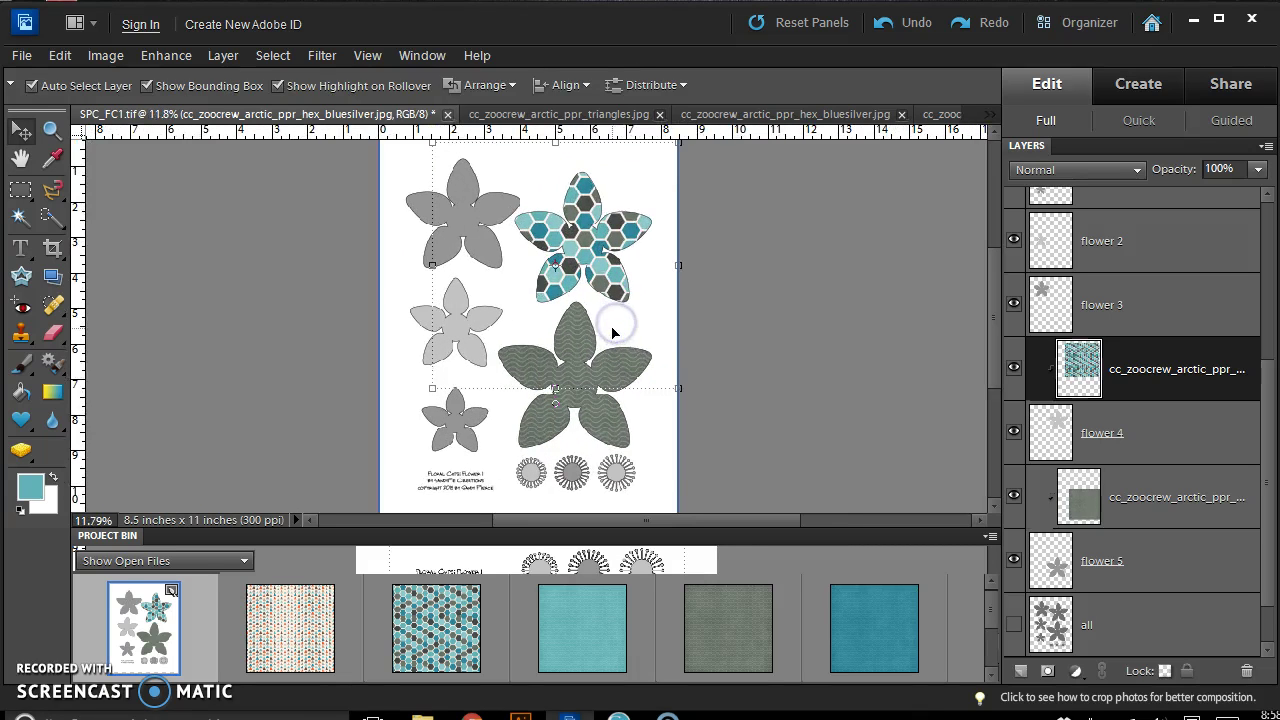
scroll(613, 333, "up", 1)
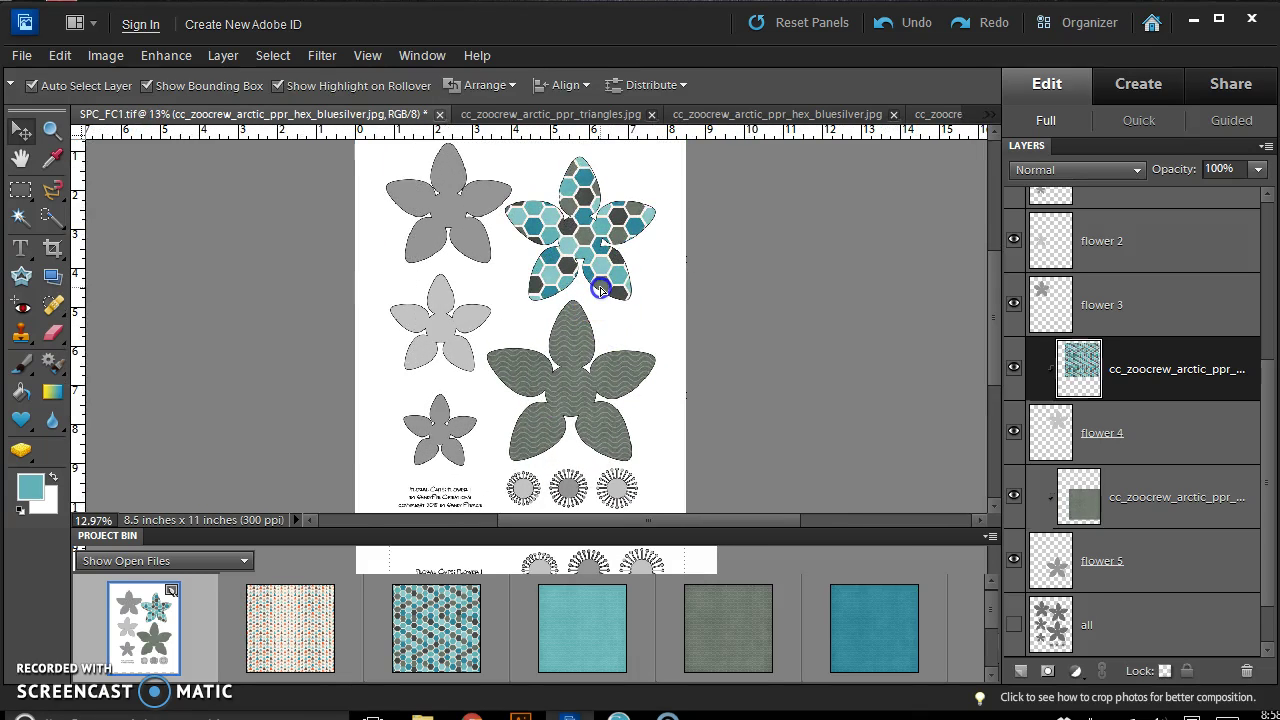
left_click_drag(604, 287, 604, 293)
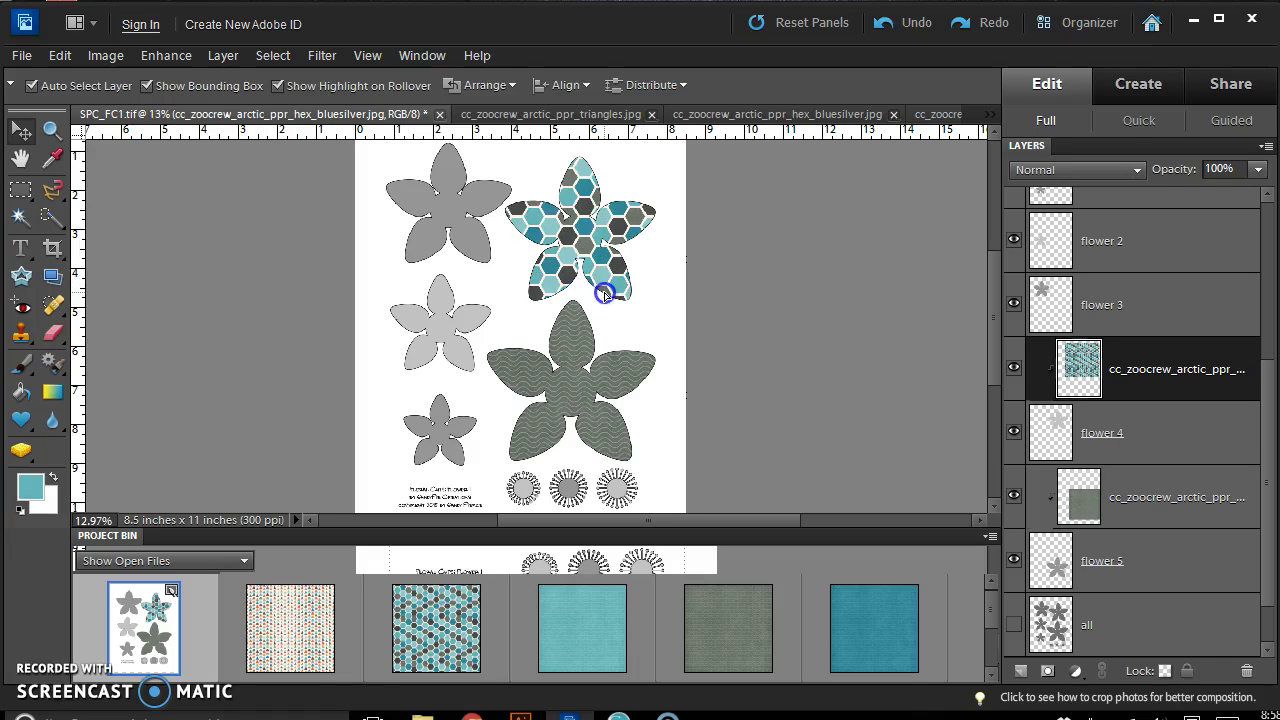
left_click(604, 293)
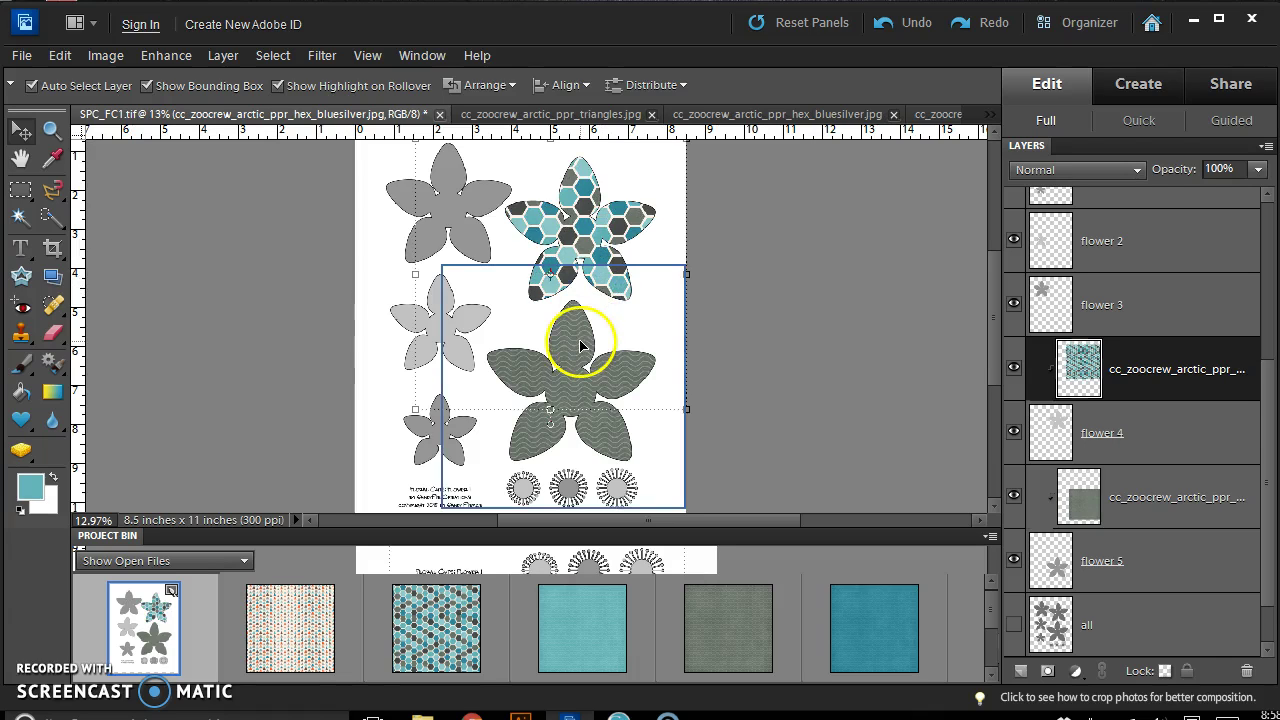
Place the cc_zoocrew_arctic_ppr_waves_turq.jpg paper directly above the flower 3 layer
scroll(582, 335, "down", 1)
left_click(1086, 312)
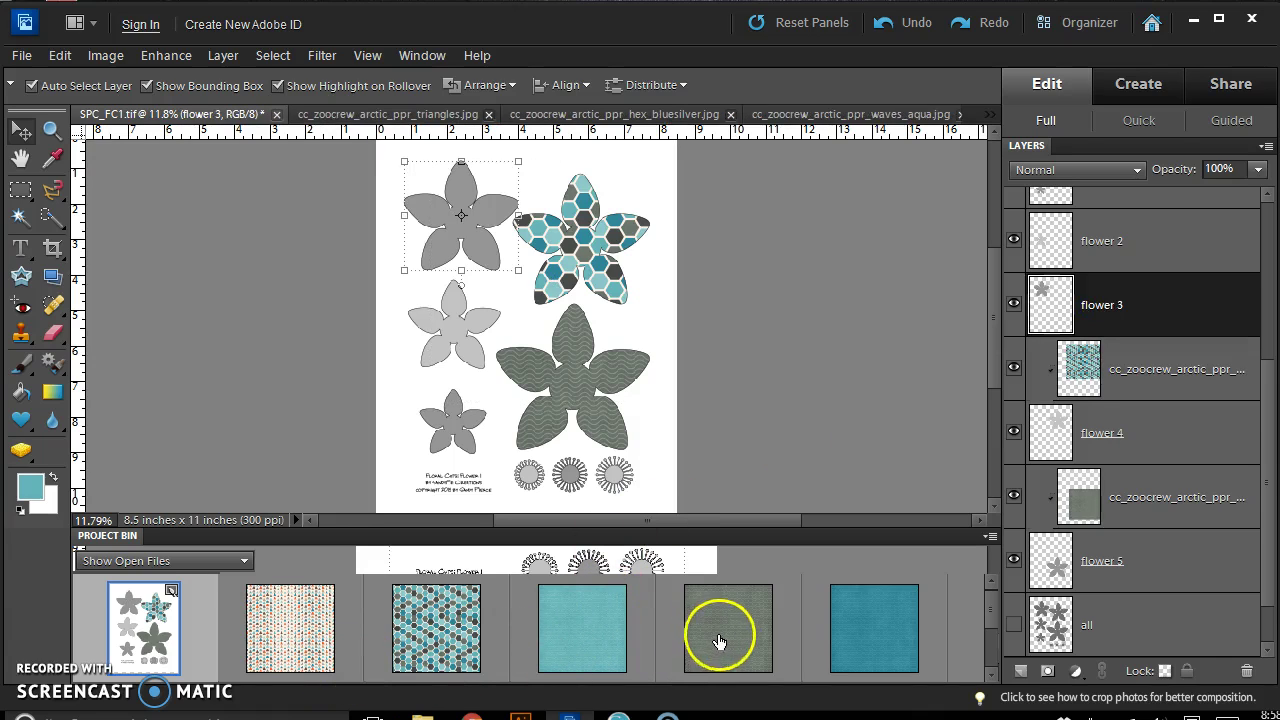
left_click_drag(860, 637, 526, 253)
Scale the turquoise waves paper to 45.8% over the flower 3 shape and clip it to that flower
scroll(519, 351, "down", 2)
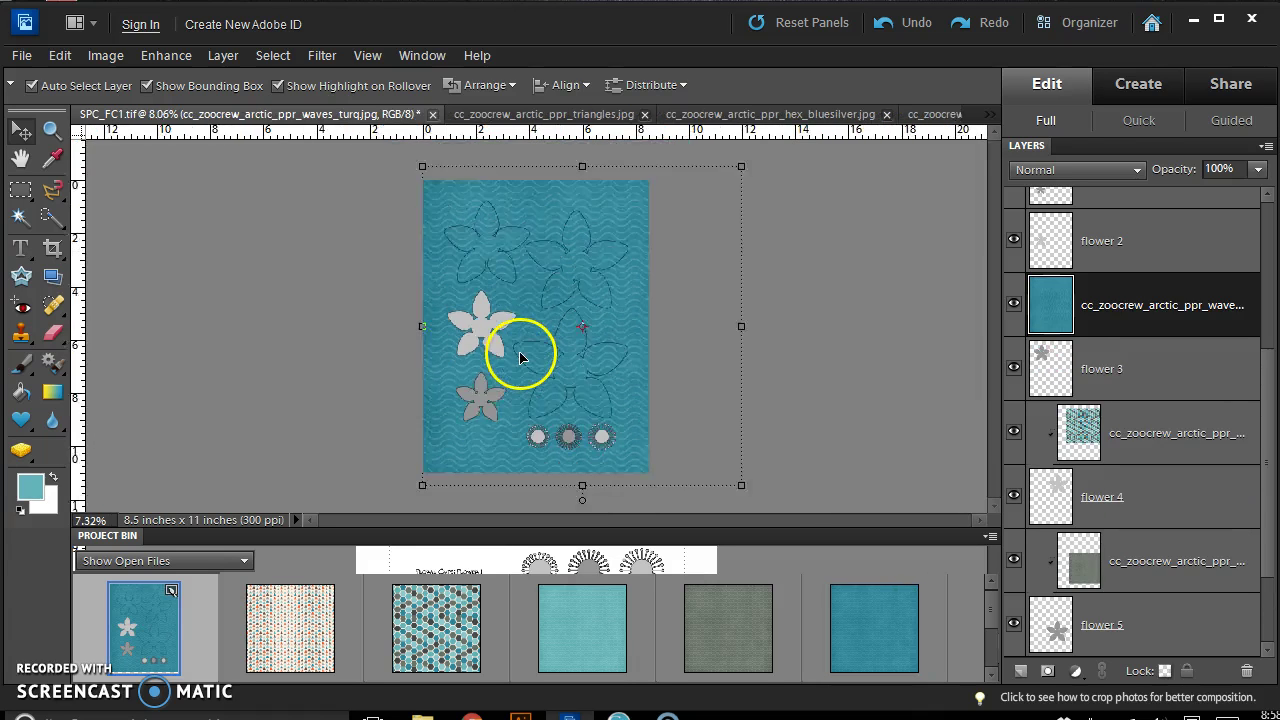
left_click(707, 193)
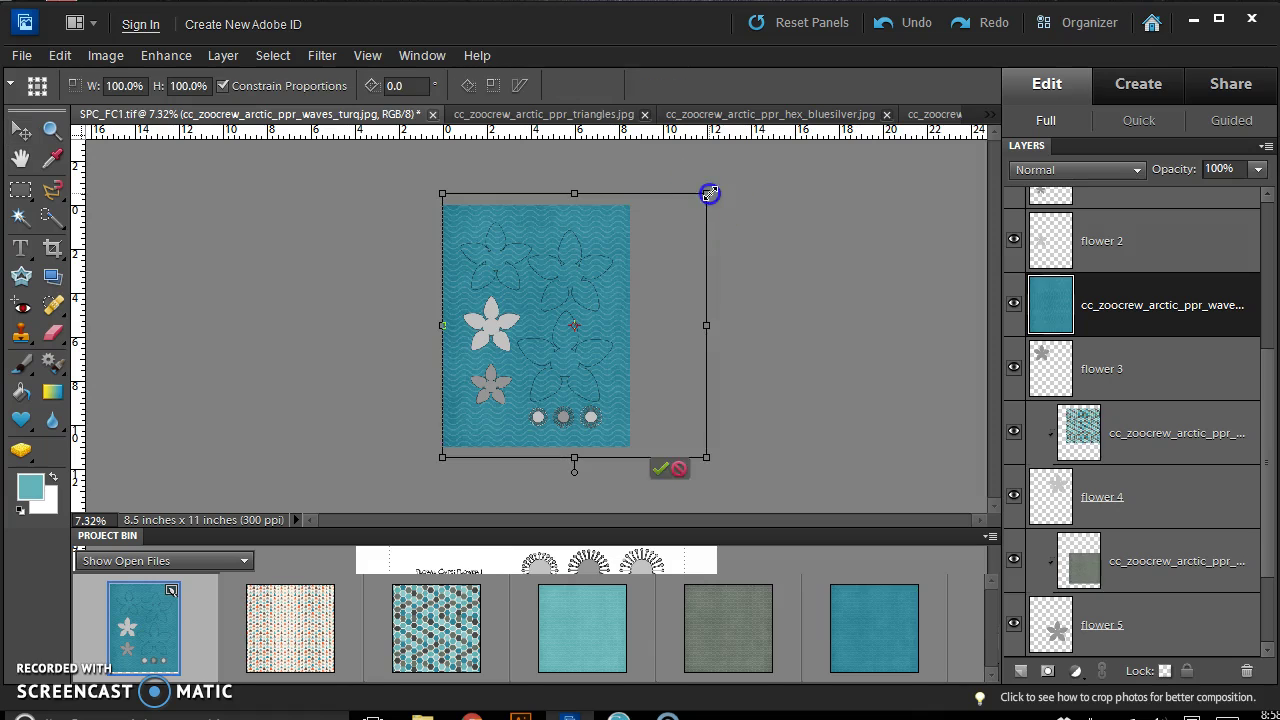
left_click_drag(709, 193, 582, 318)
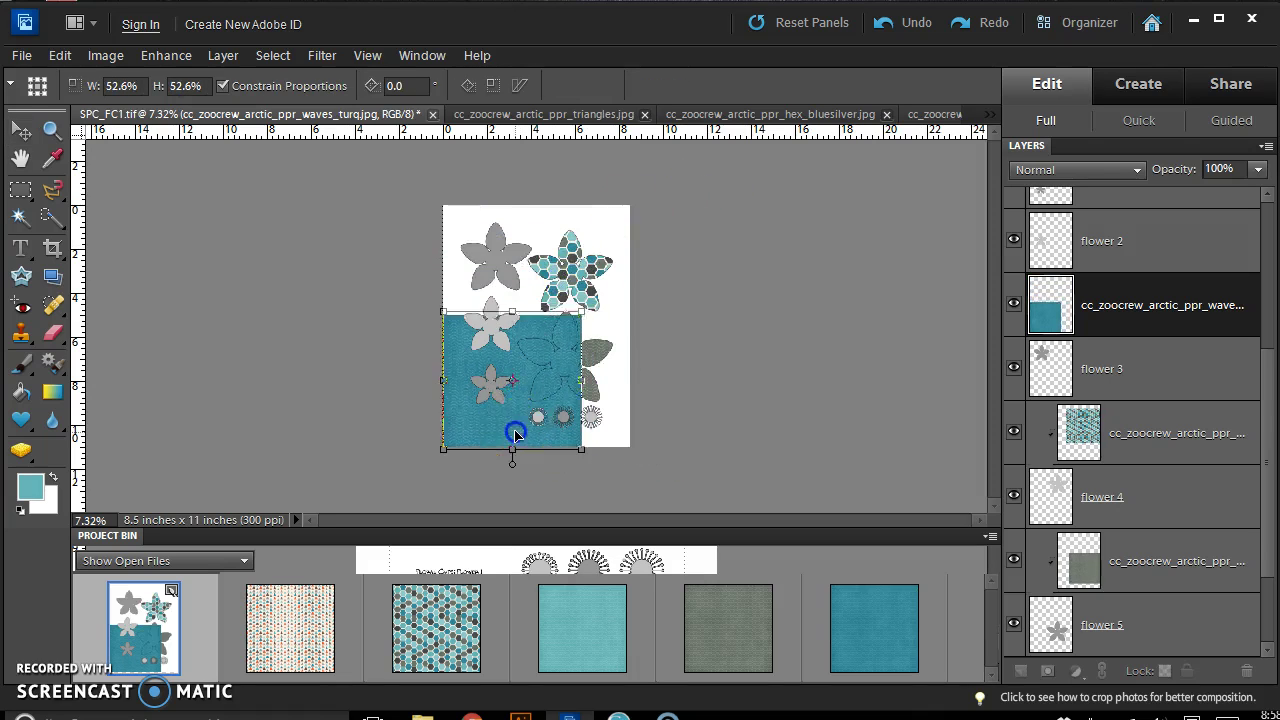
left_click_drag(514, 434, 524, 330)
scroll(520, 335, "up", 2)
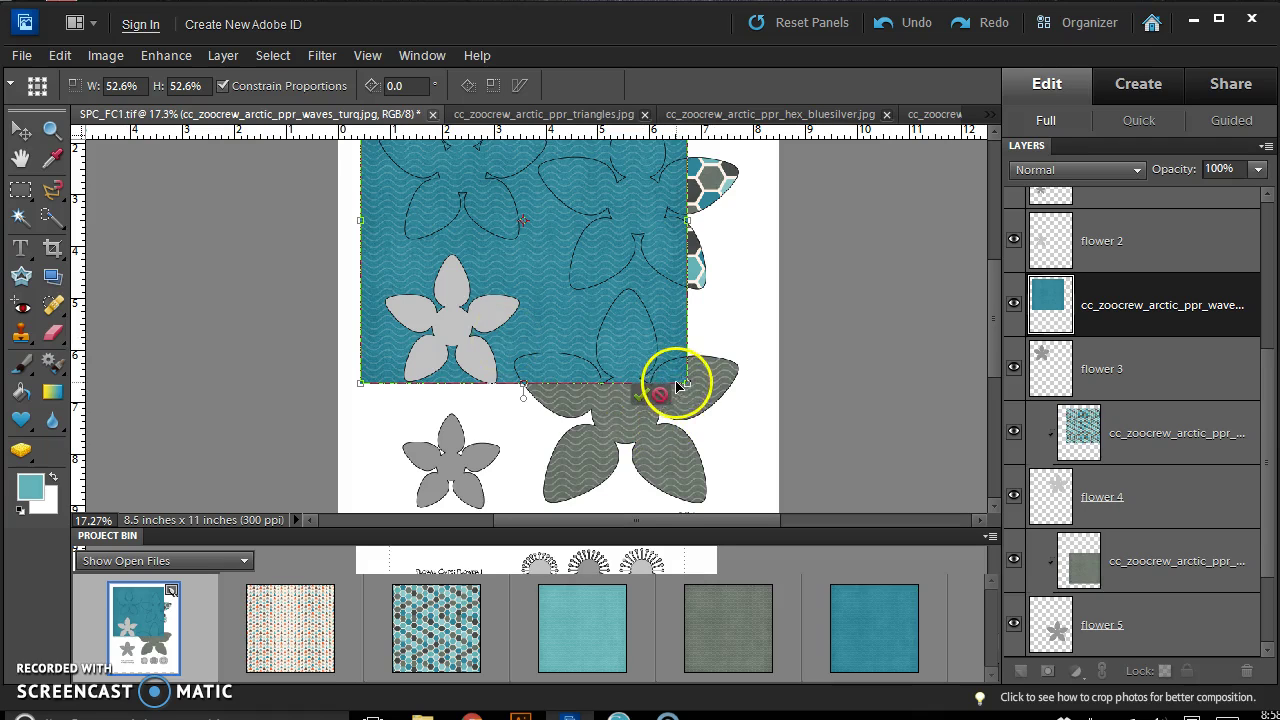
left_click_drag(687, 381, 647, 340)
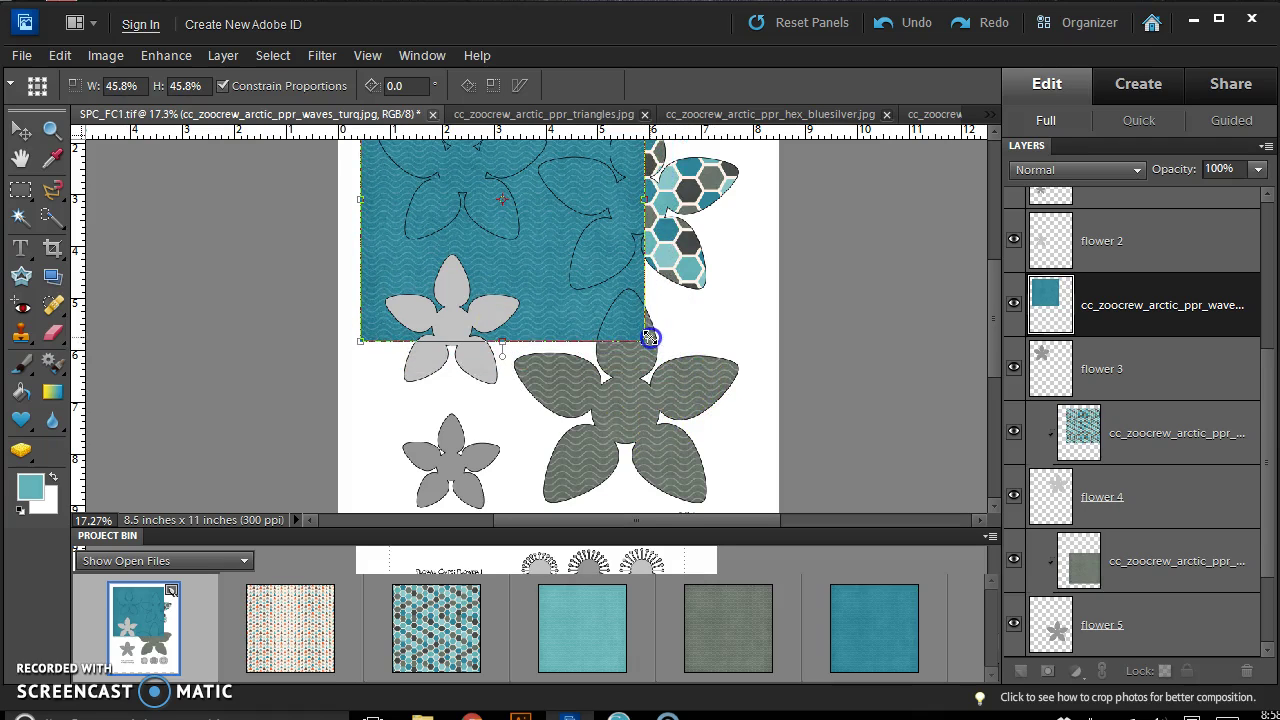
scroll(991, 329, "up", 2)
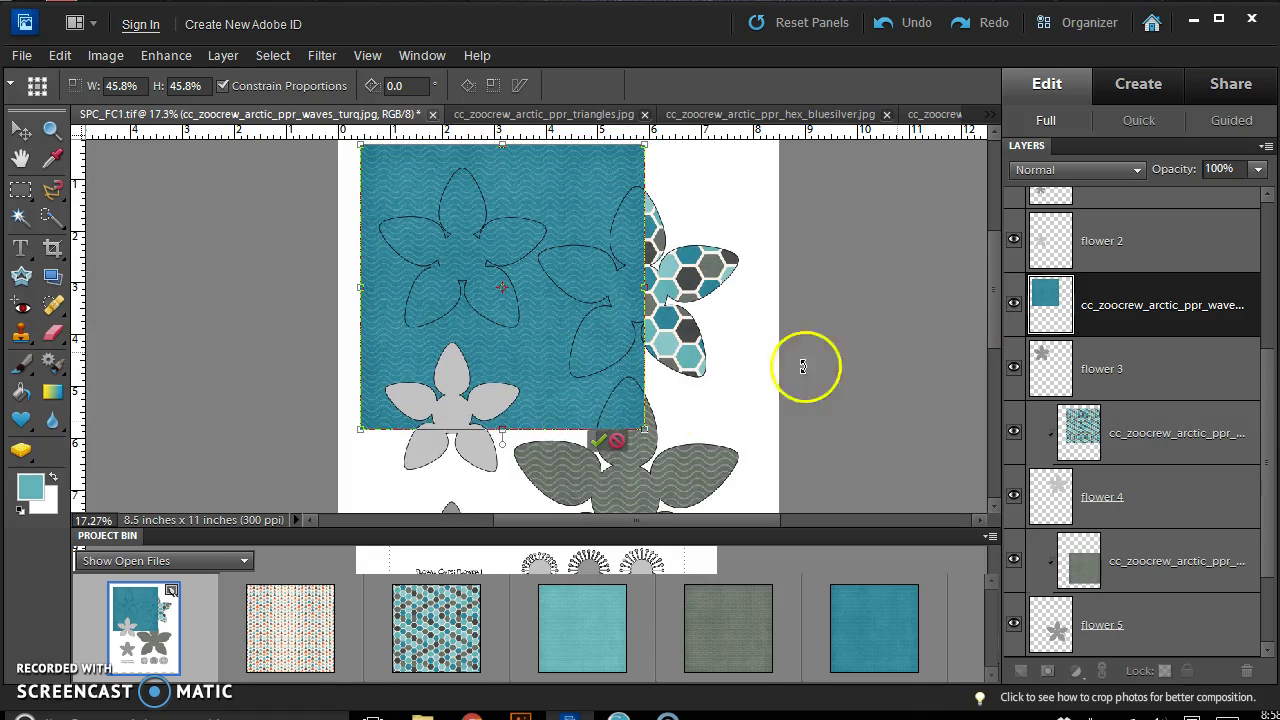
left_click(1080, 357, "alt")
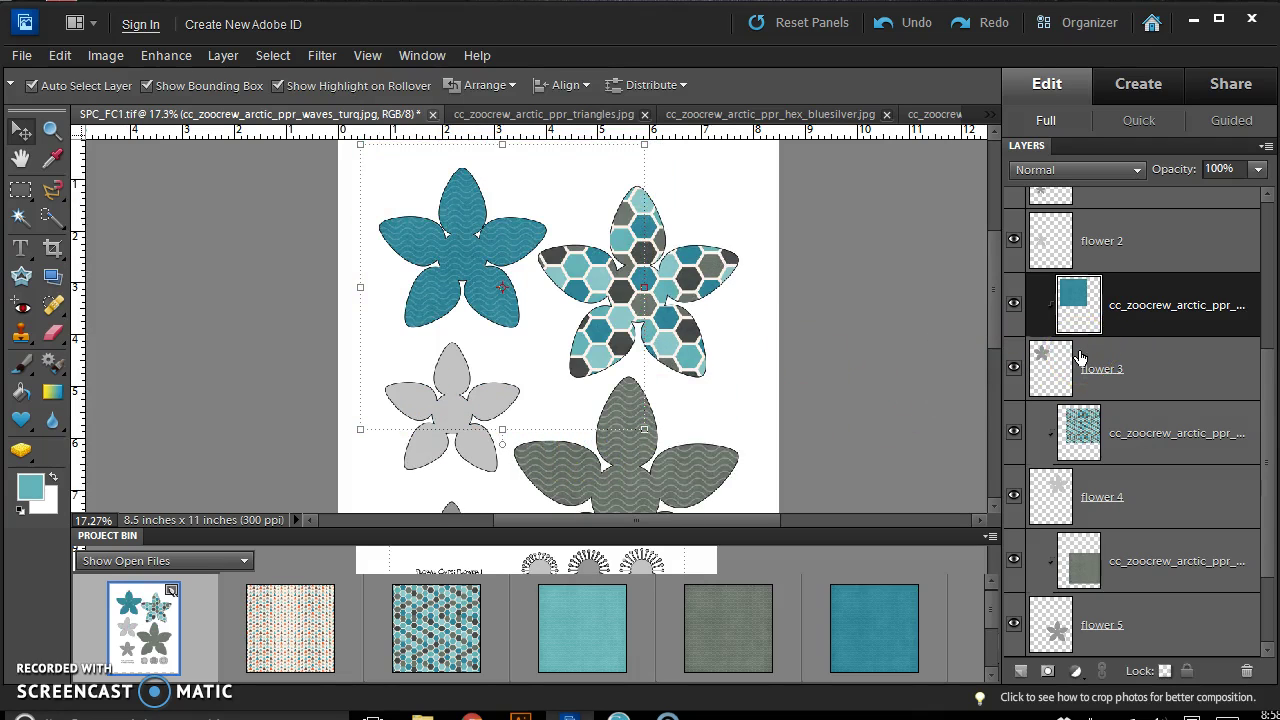
Place the cc_zoocrew_arctic_ppr_triangles.jpg paper directly above the flower 2 layer
left_click(480, 457)
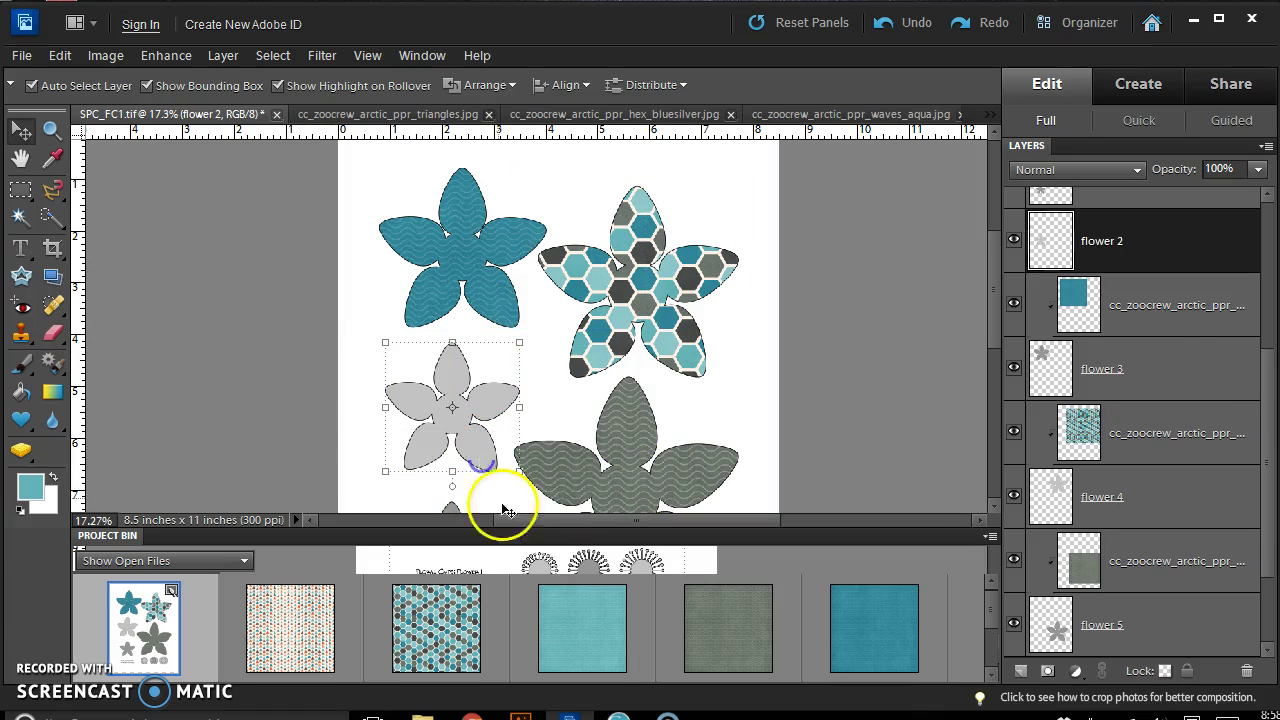
left_click_drag(293, 655, 487, 384)
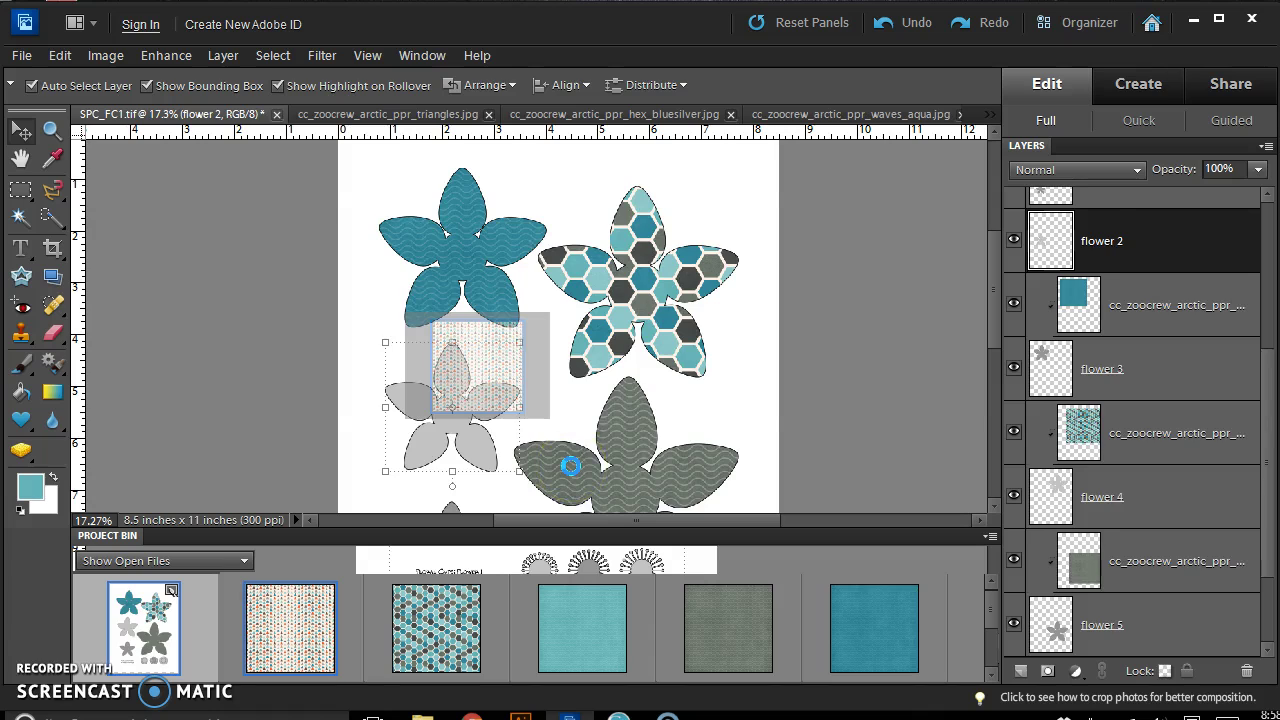
left_click_drag(570, 465, 575, 475)
Scale the triangles paper down to 31.0% and position it so it covers the flower 2 shape
scroll(566, 476, "down", 2)
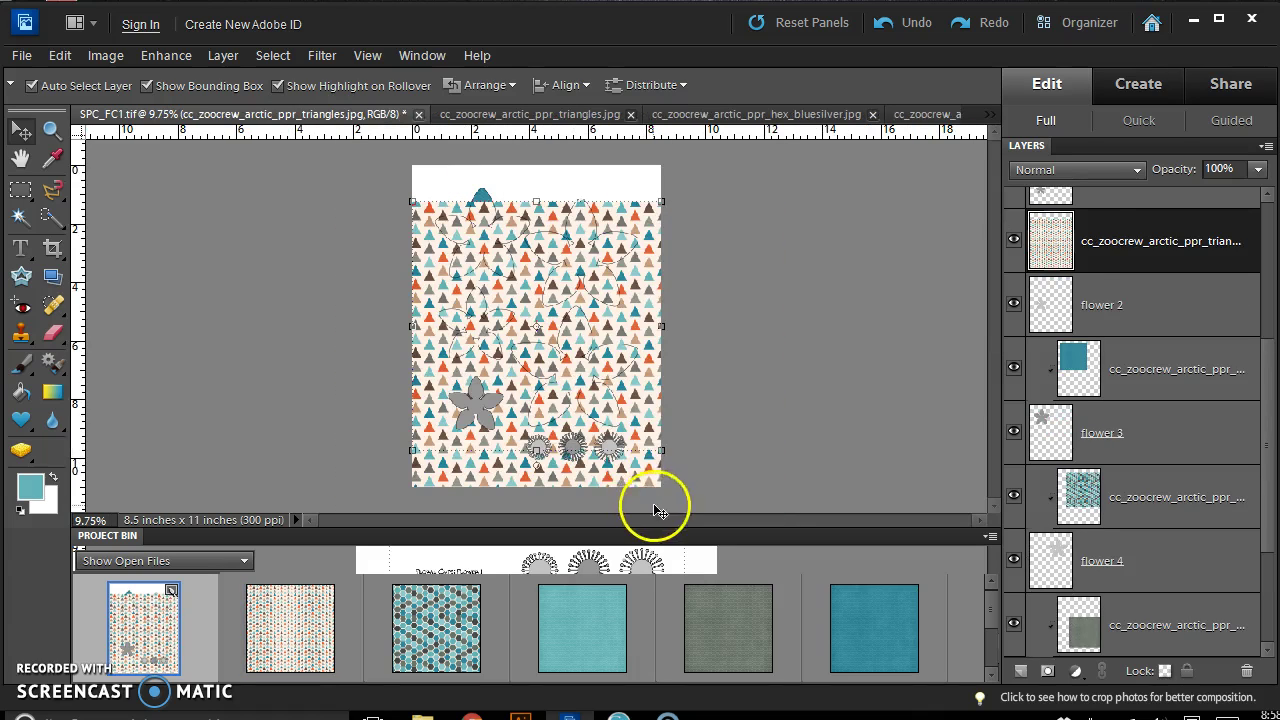
left_click(660, 453)
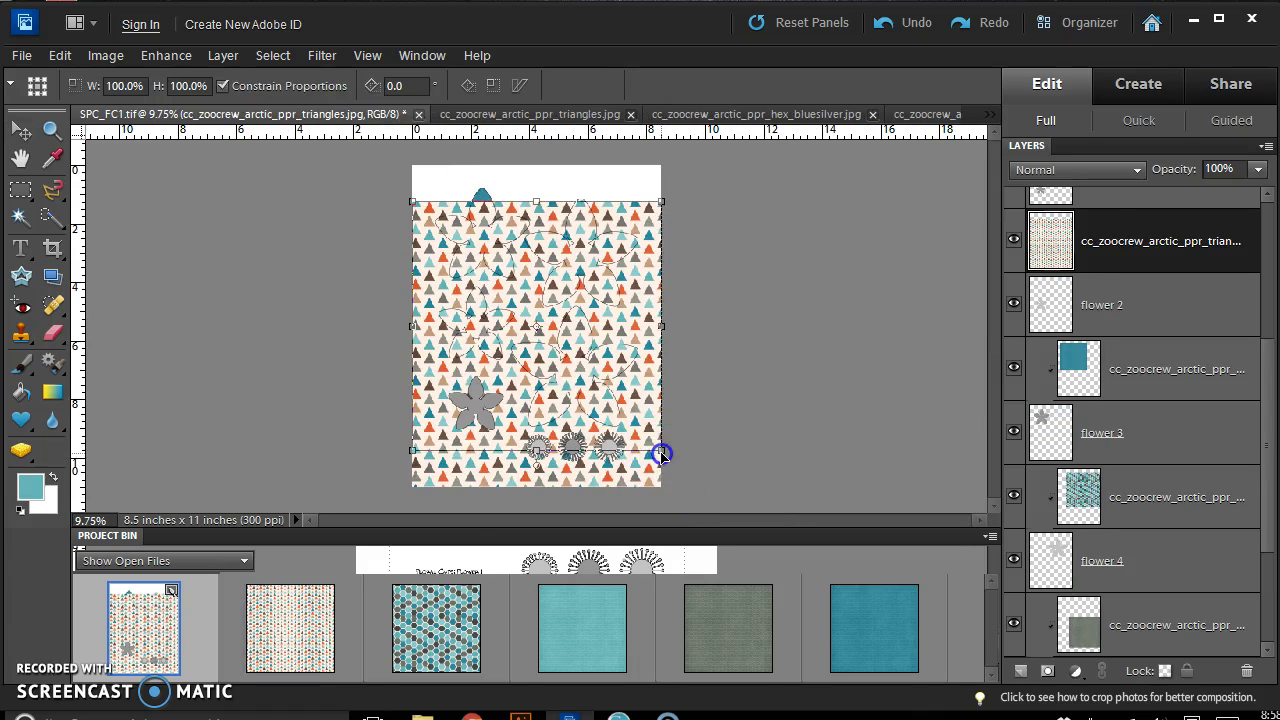
scroll(743, 440, "down", 1)
left_click_drag(720, 513, 533, 341)
left_click_drag(523, 277, 528, 363)
scroll(478, 400, "up", 1)
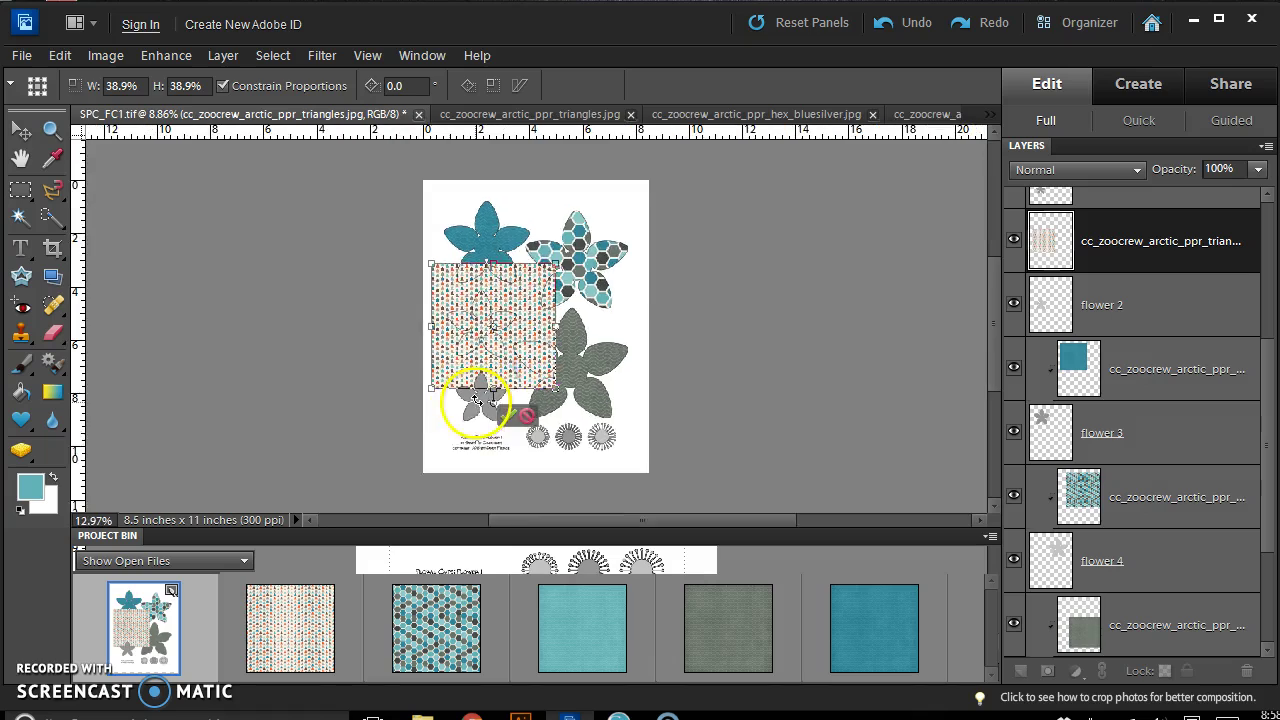
scroll(478, 400, "up", 3)
left_click_drag(610, 400, 563, 354)
left_click_drag(549, 290, 557, 319)
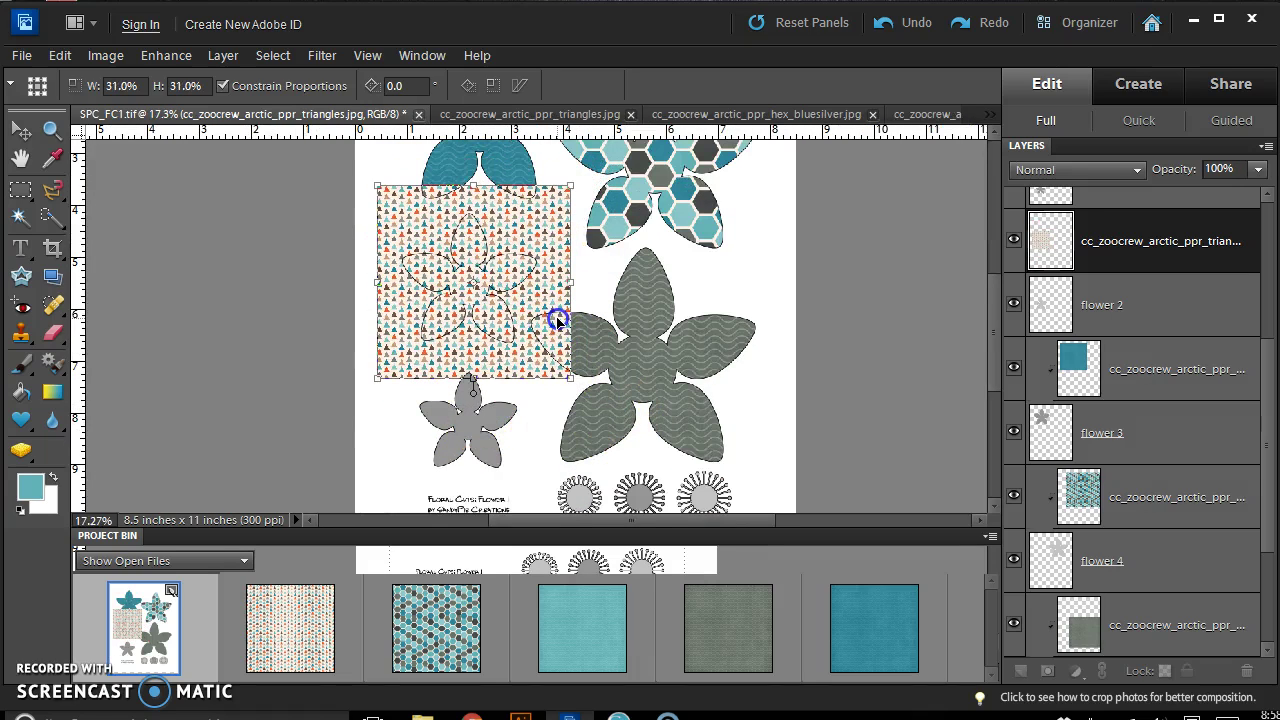
left_click(526, 384)
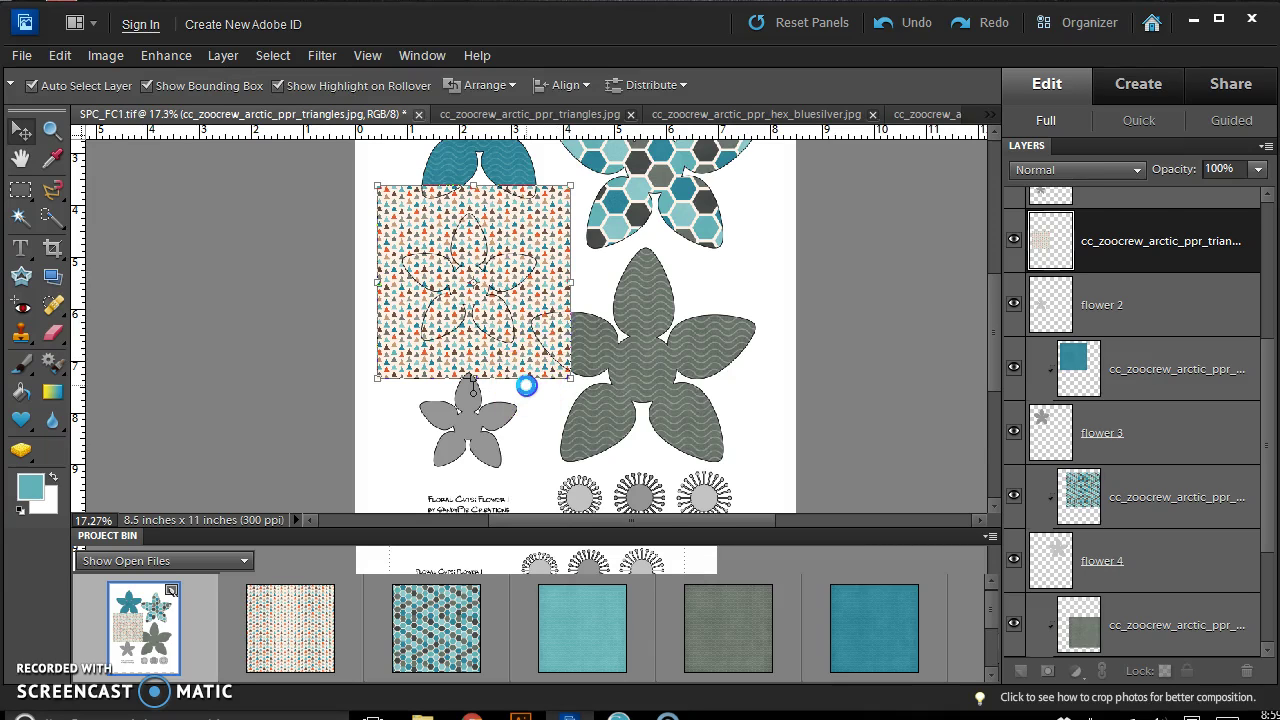
Clip the triangles paper to the flower 2 shape
key("ctrl+g")
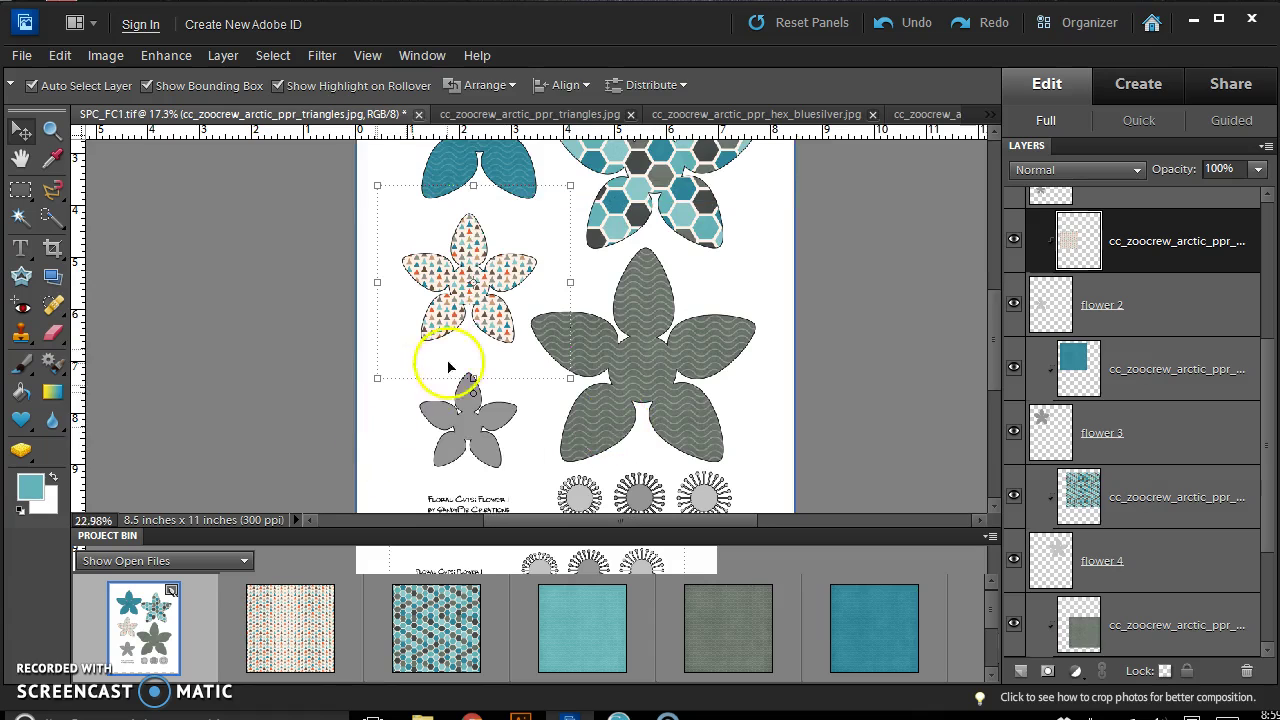
scroll(455, 345, "up", 3)
scroll(465, 338, "down", 2)
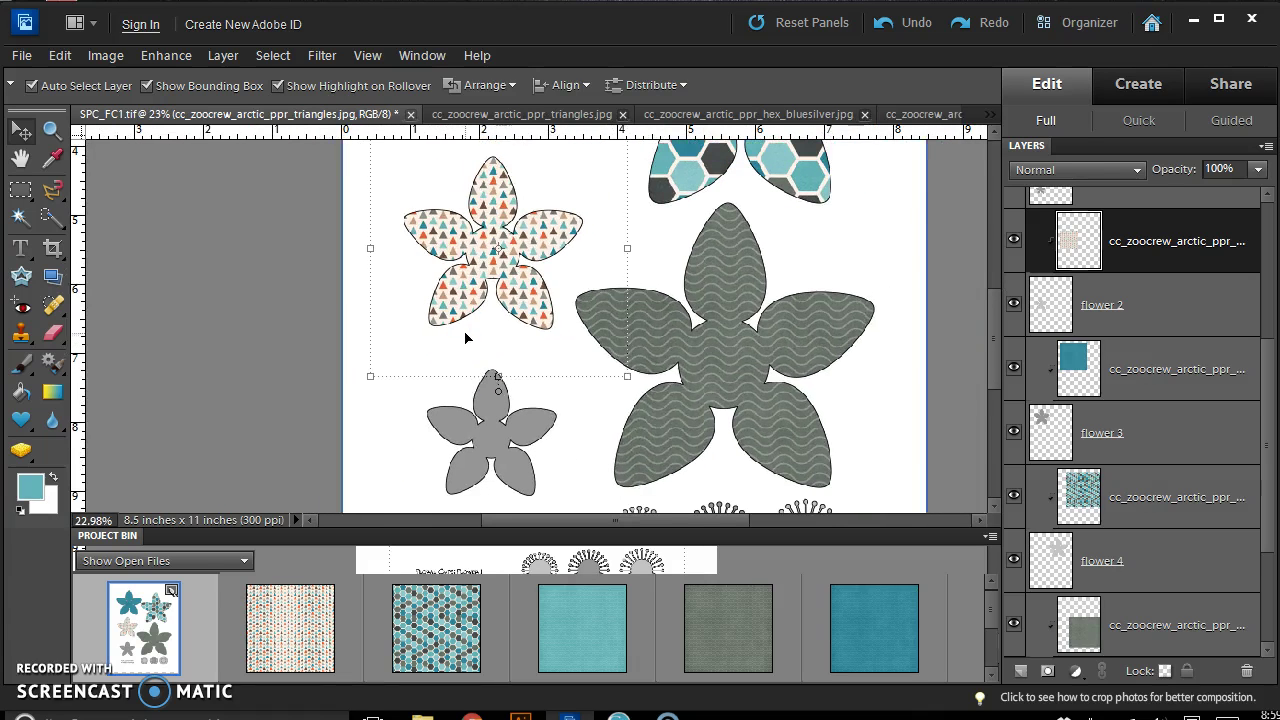
Rotate the triangles paper on flower 2 by -15.2 degrees and apply the transformation
left_click(642, 386)
left_click_drag(642, 386, 683, 352)
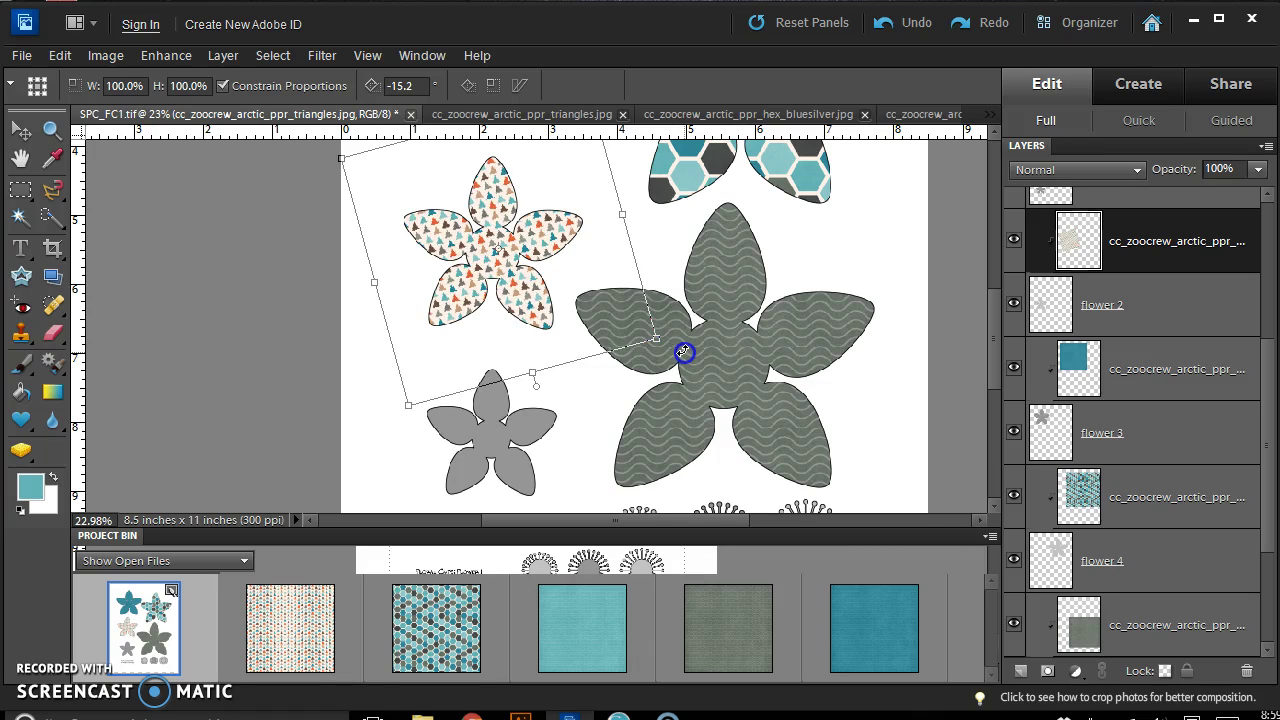
left_click(529, 177)
left_click_drag(412, 405, 414, 404)
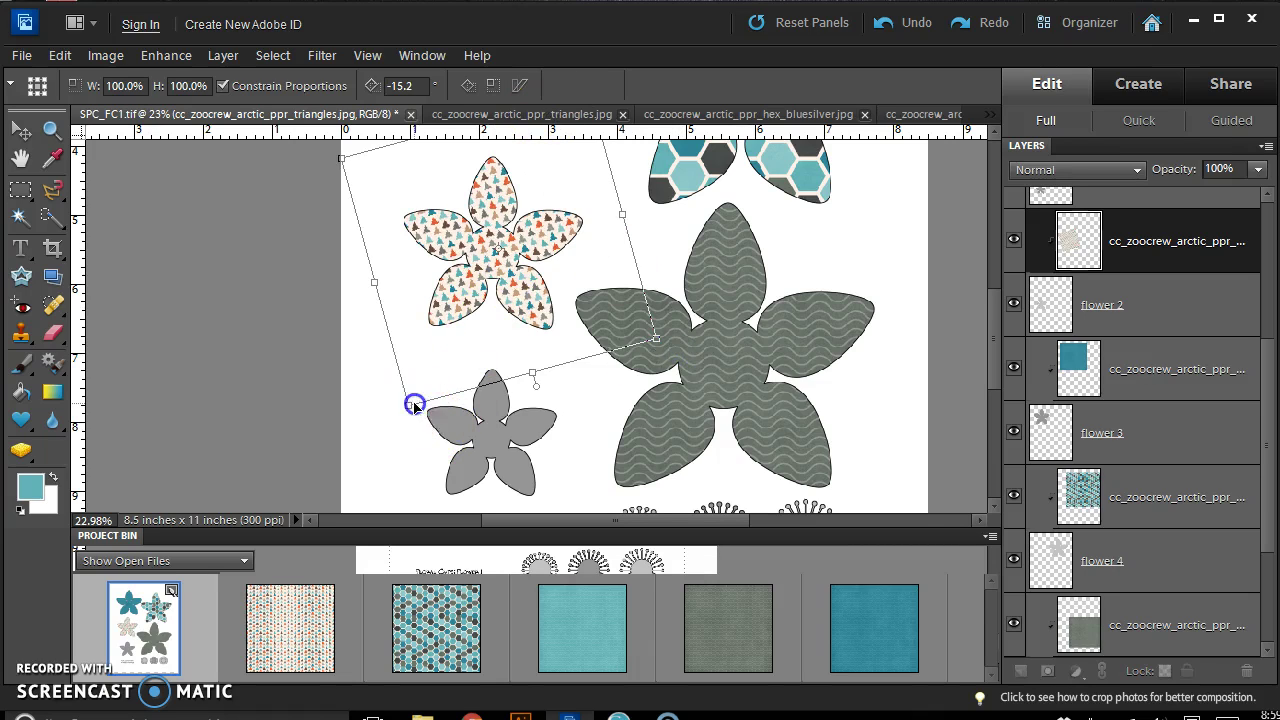
left_click(416, 416)
Place the cc_zoocrew_arctic_ppr_waves_aqua.jpg paper directly above the flower 1 layer
left_click(486, 455)
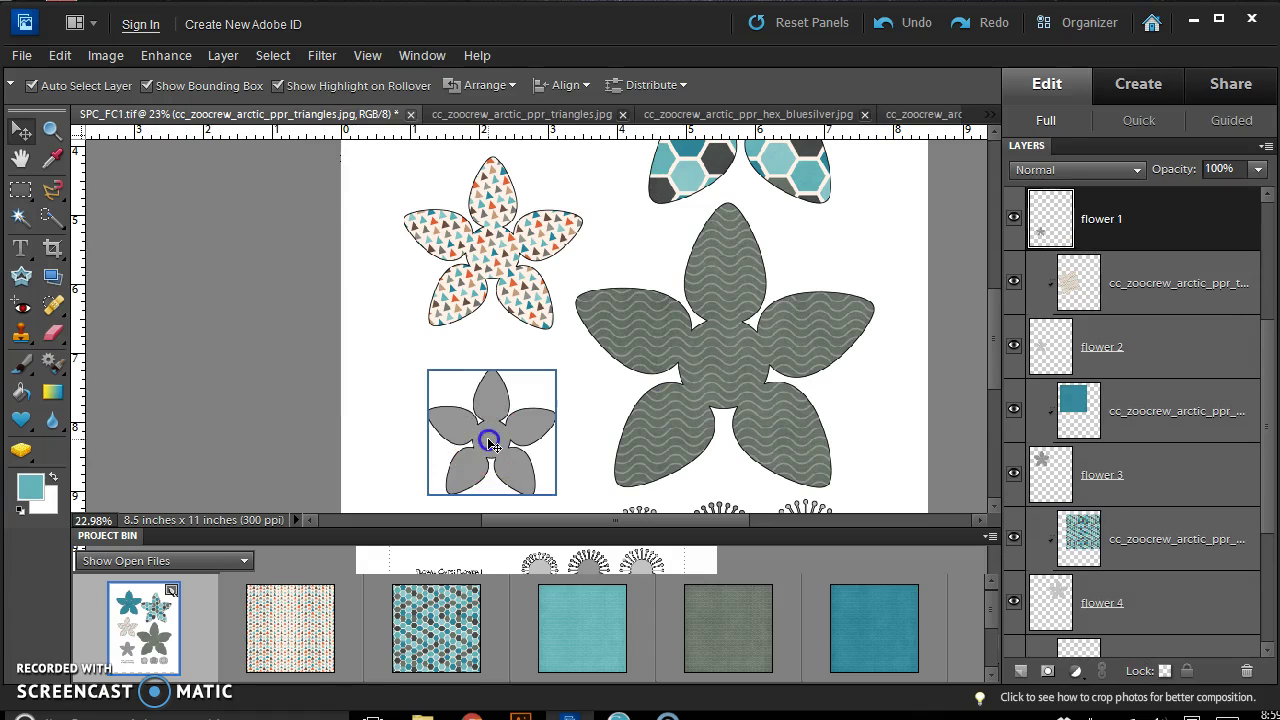
left_click(517, 567)
left_click_drag(600, 643, 645, 505)
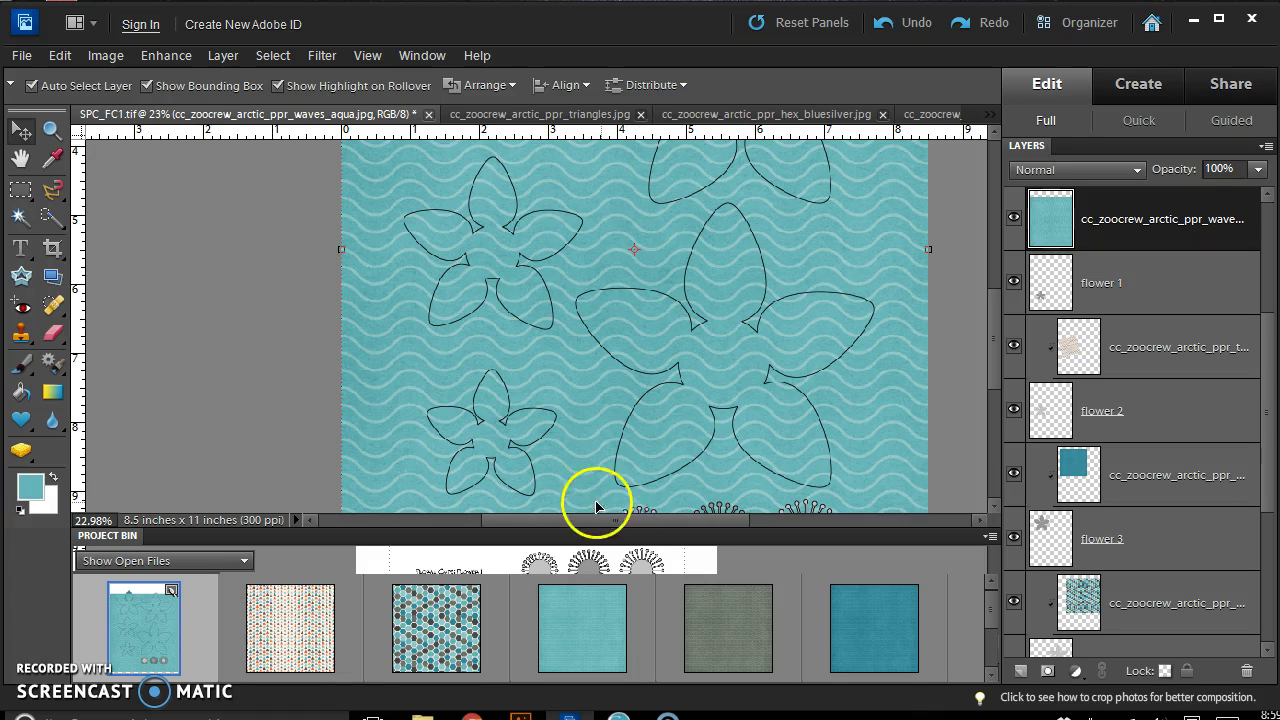
Scale the aqua waves paper down over the flower 1 shape and clip it to that flower
scroll(595, 507, "down", 5)
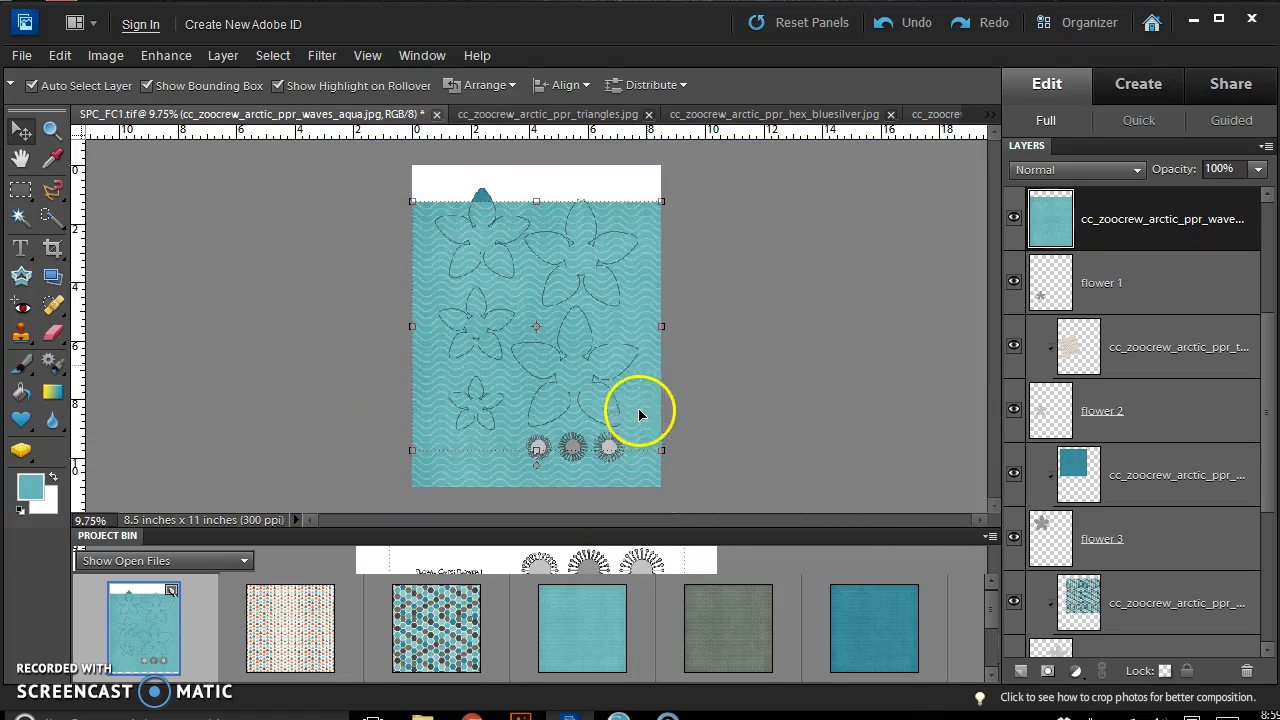
left_click_drag(661, 207, 534, 420)
scroll(491, 503, "up", 2)
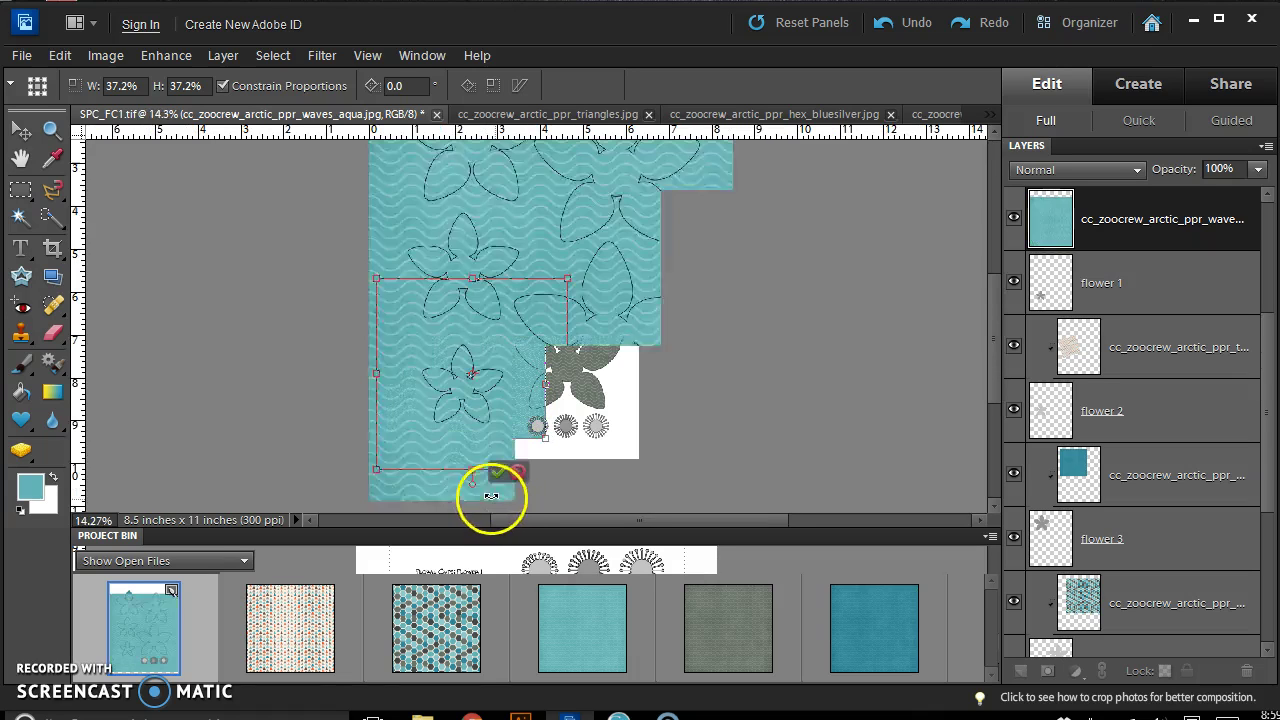
left_click_drag(582, 258, 537, 306)
left_click_drag(509, 371, 529, 397)
left_click(508, 488)
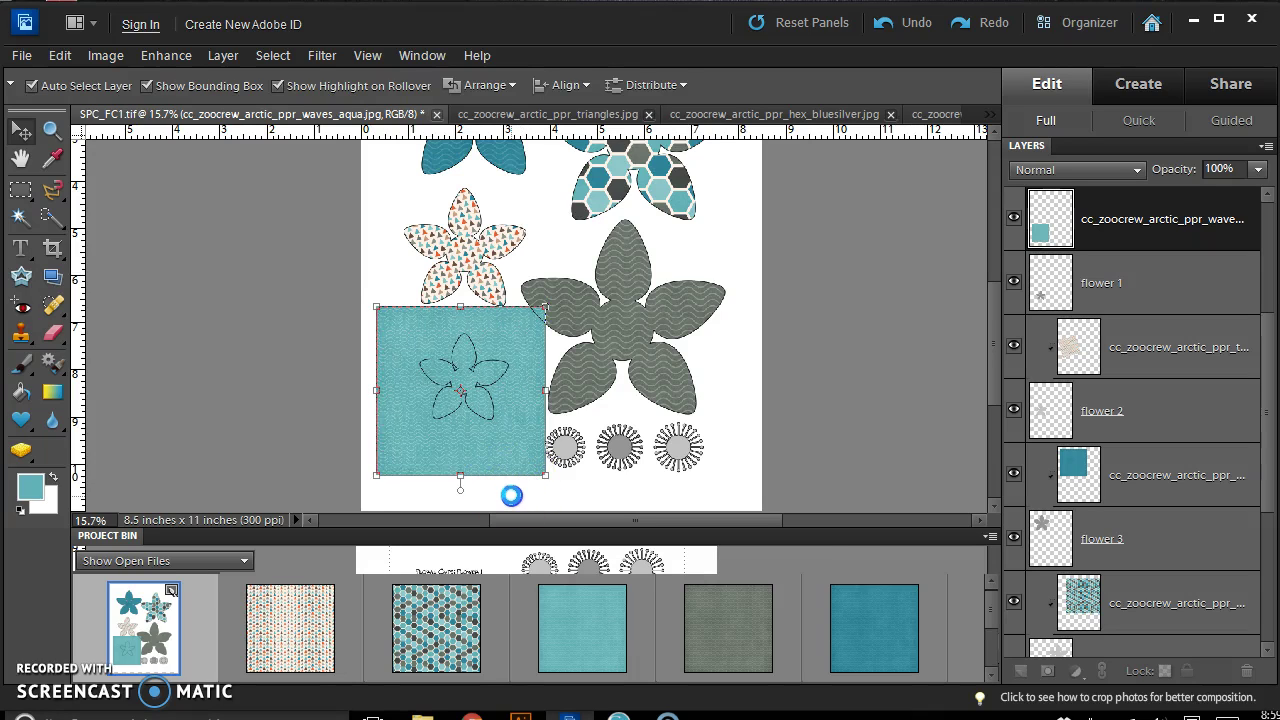
key("ctrl+g")
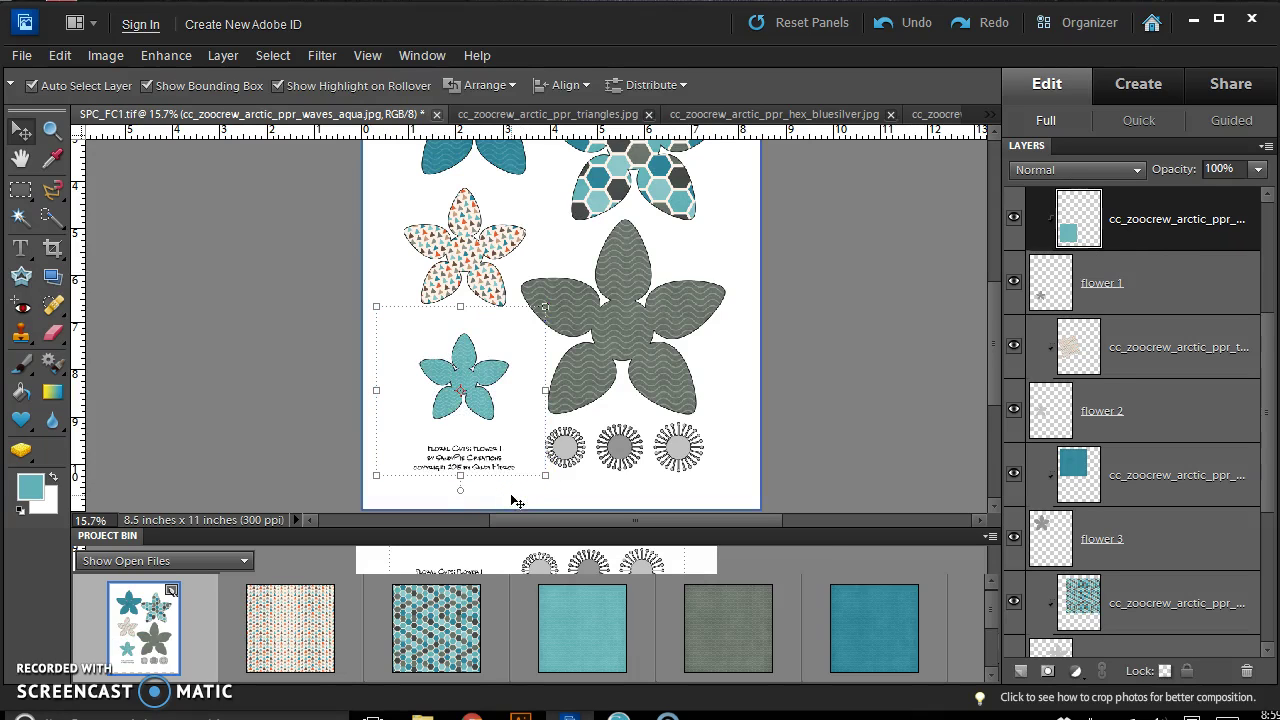
Merge the top center, middle center and bottom center layers into one layer
scroll(475, 425, "up", 4)
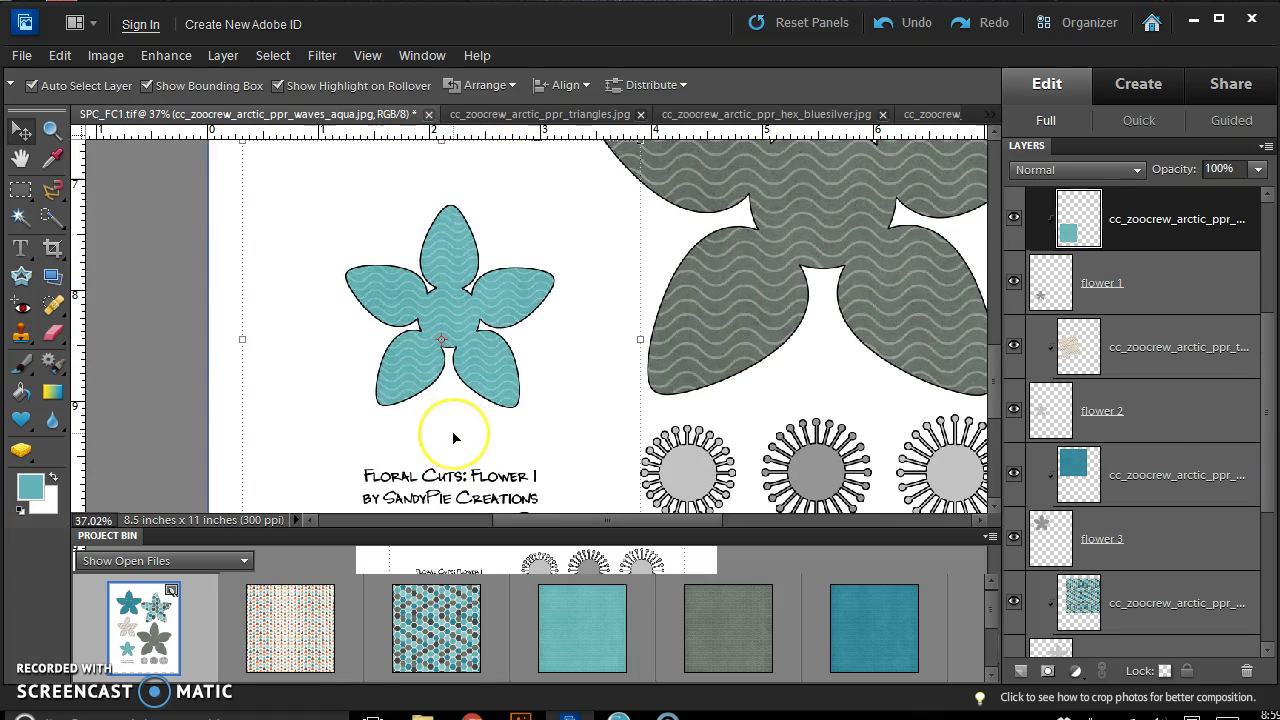
scroll(453, 437, "down", 4)
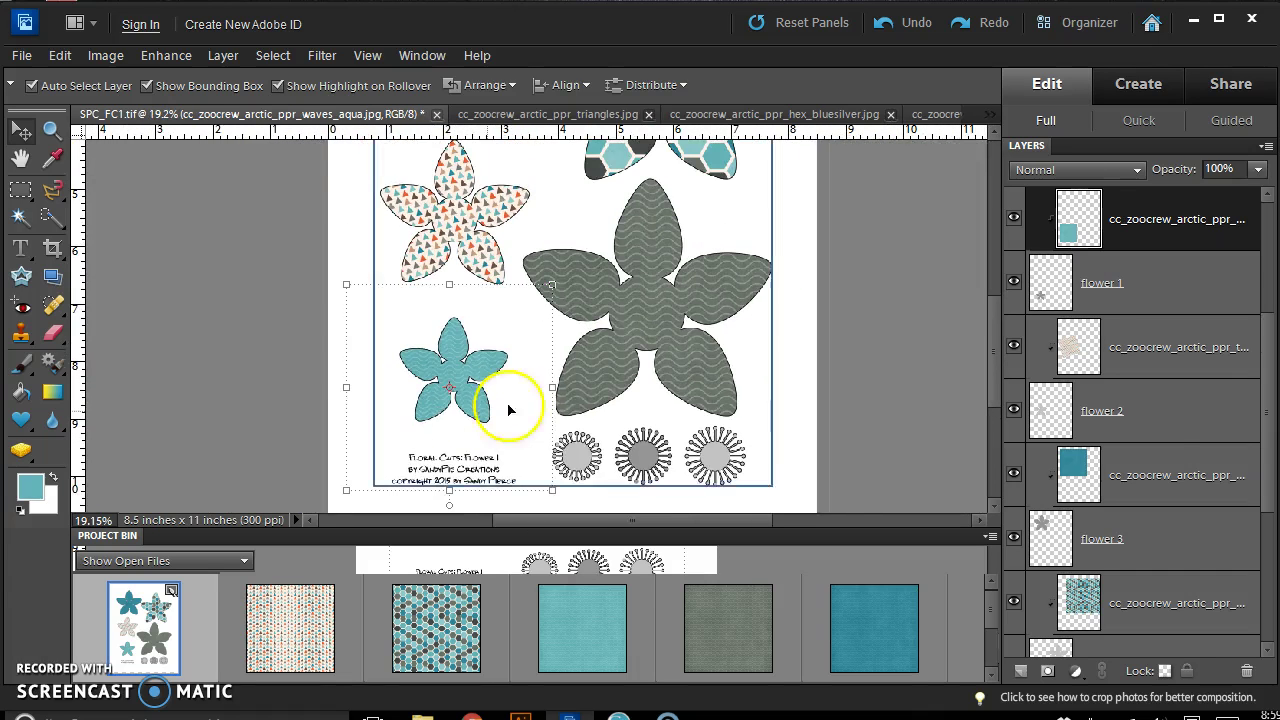
scroll(651, 588, "down", 3)
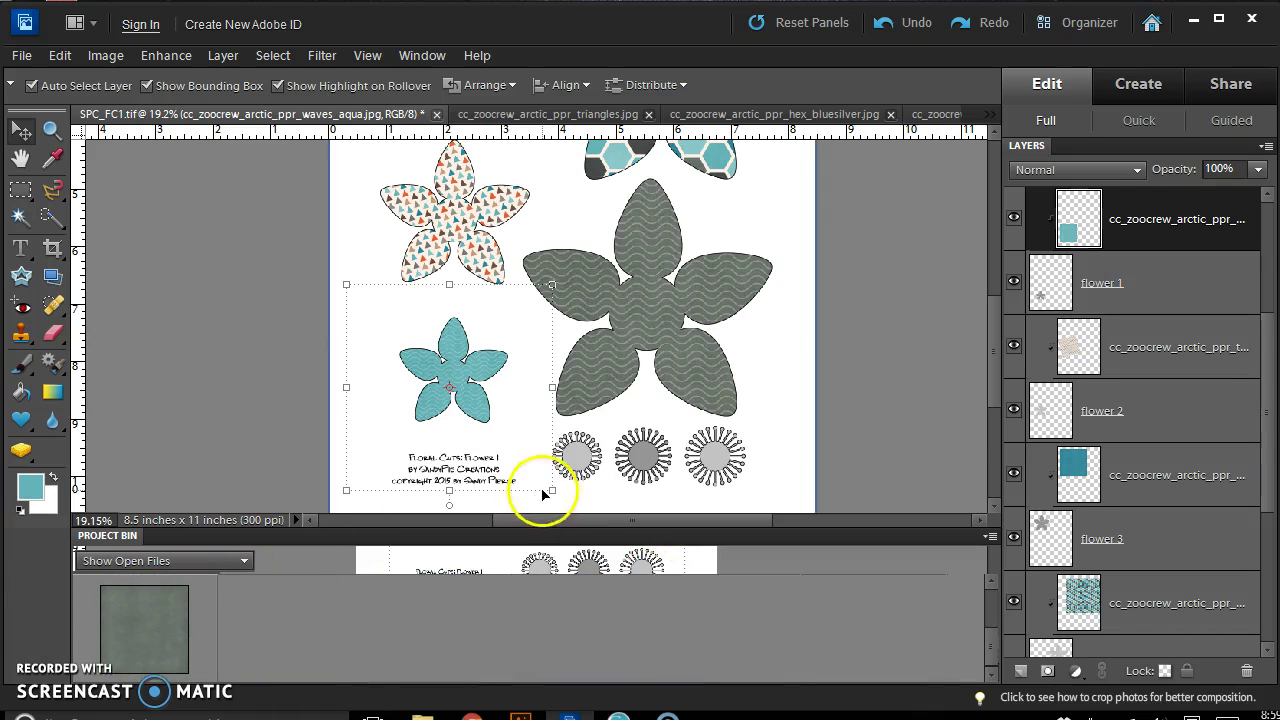
left_click(577, 456)
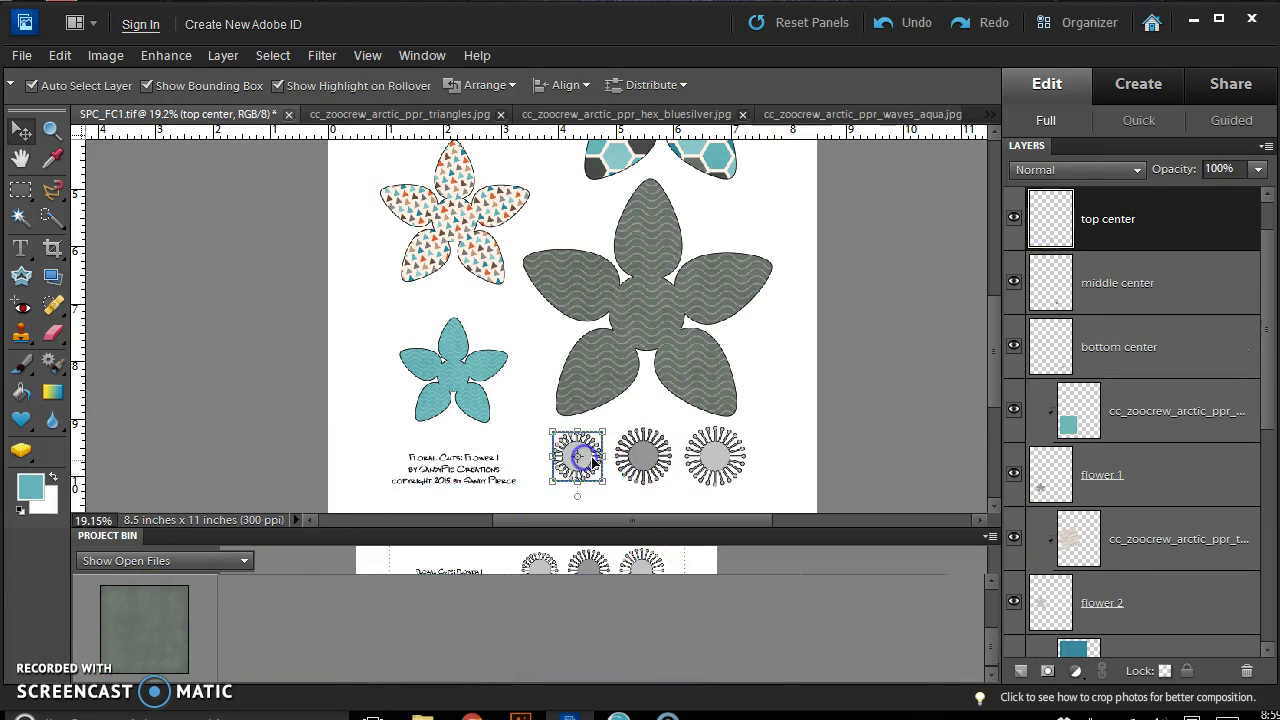
left_click(1129, 358, "shift")
right_click(1129, 352)
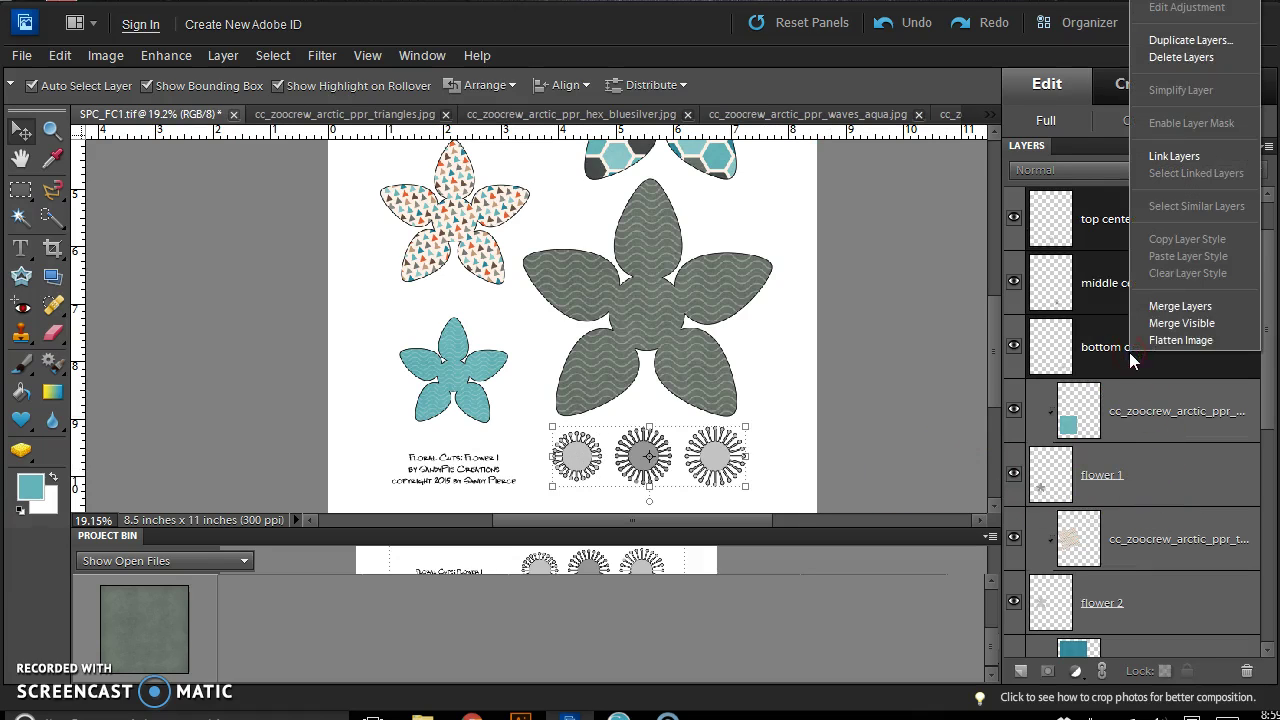
left_click(1159, 302)
Place the cc_zoocrew_arctic_ppr_gray.jpg paper above the merged flower centers and clip it to them
left_click_drag(150, 660, 682, 393)
left_click_drag(685, 457, 691, 498)
key("ctrl+0")
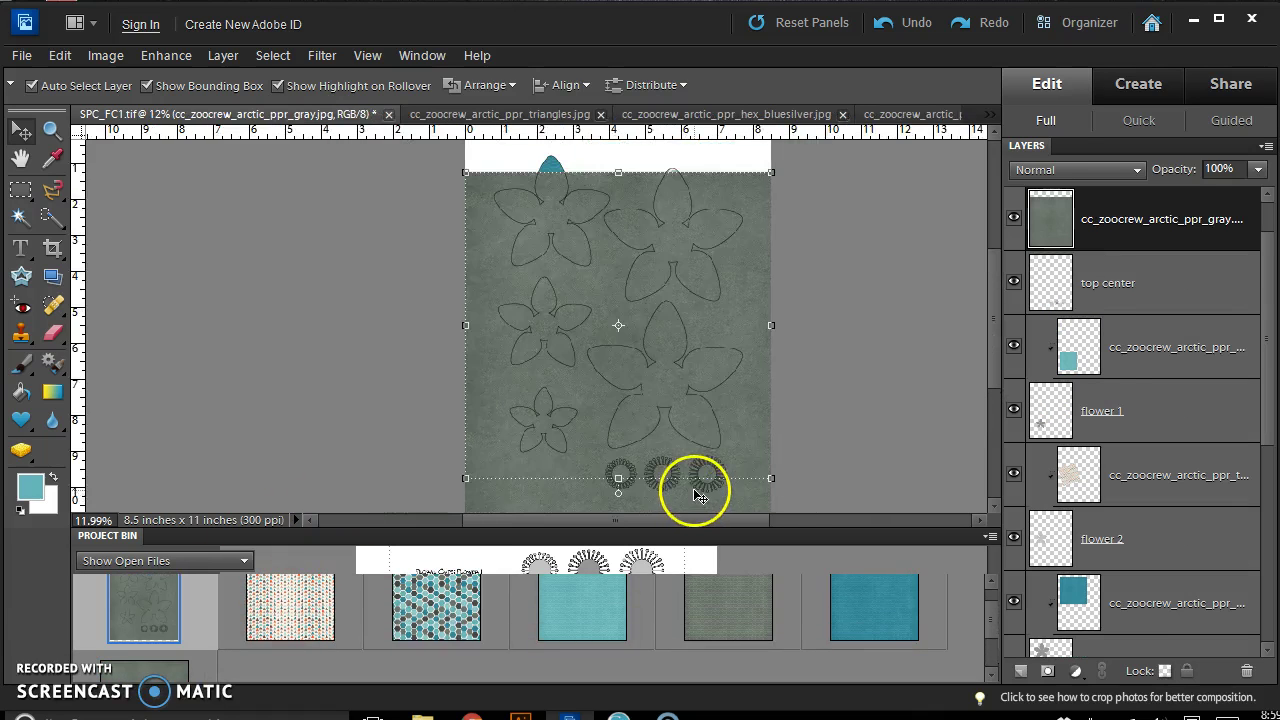
scroll(697, 497, "down", 2)
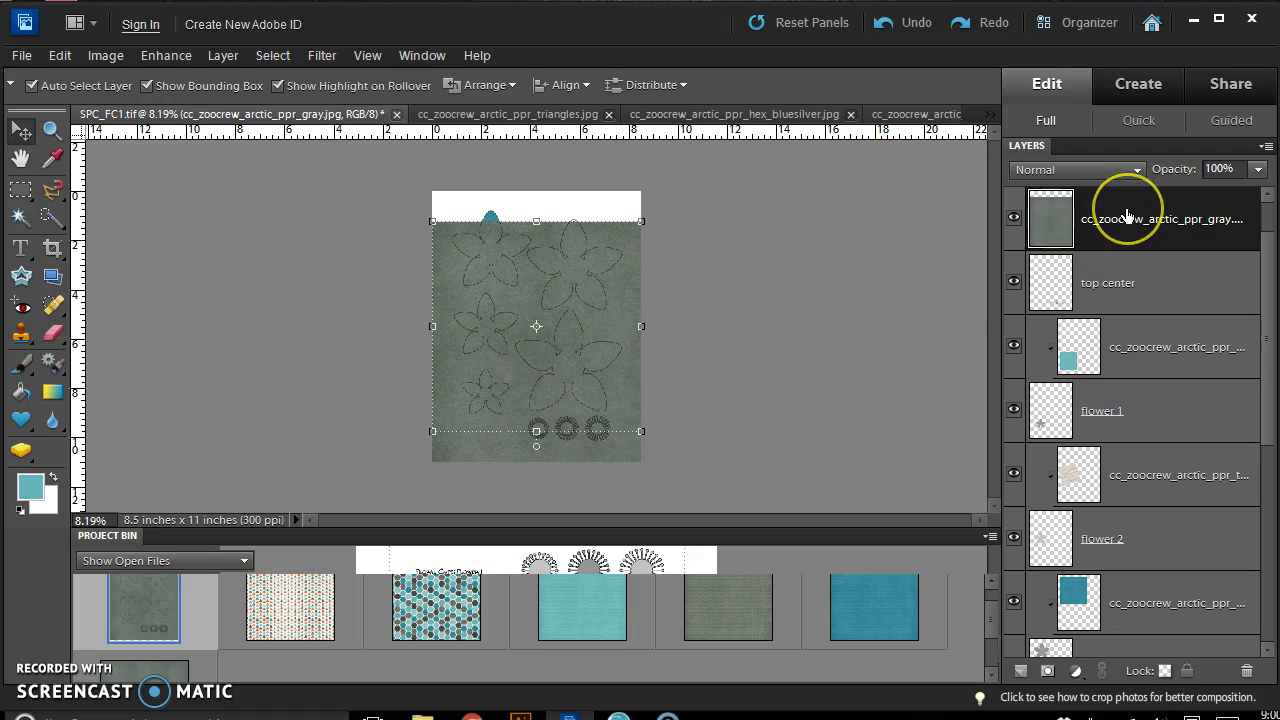
key("ctrl+g")
scroll(582, 485, "up", 5)
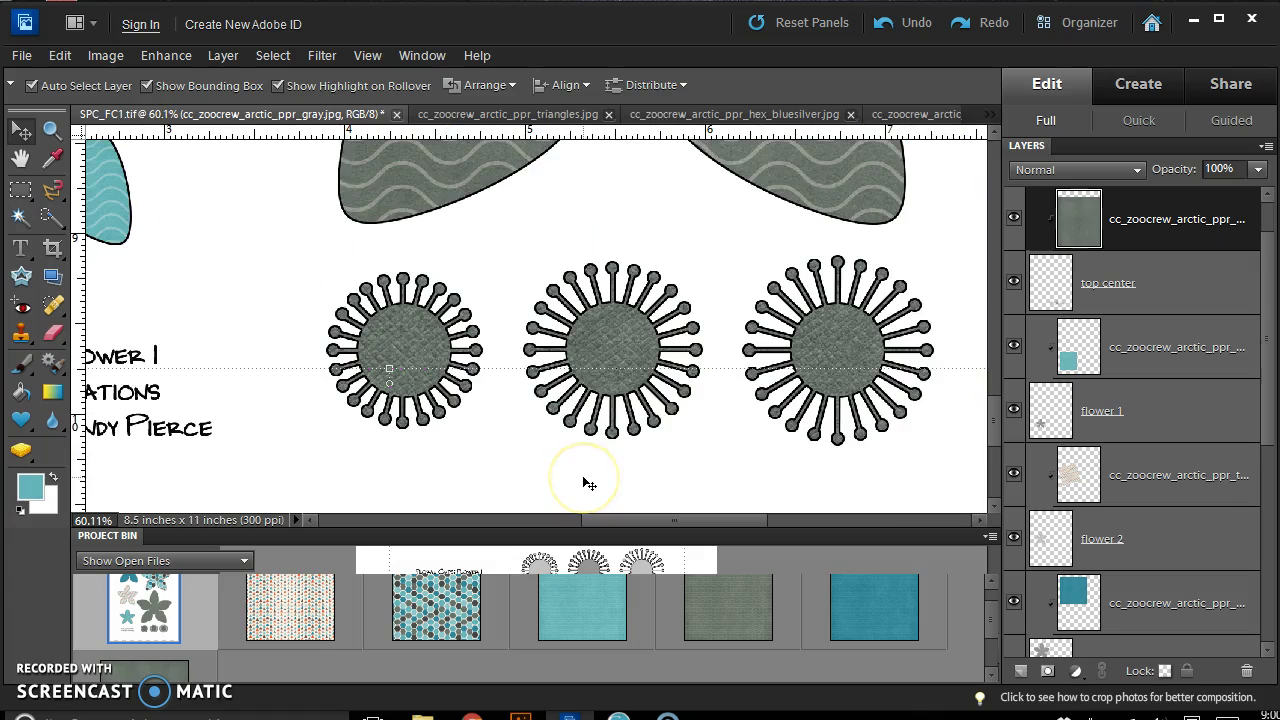
scroll(552, 438, "down", 3)
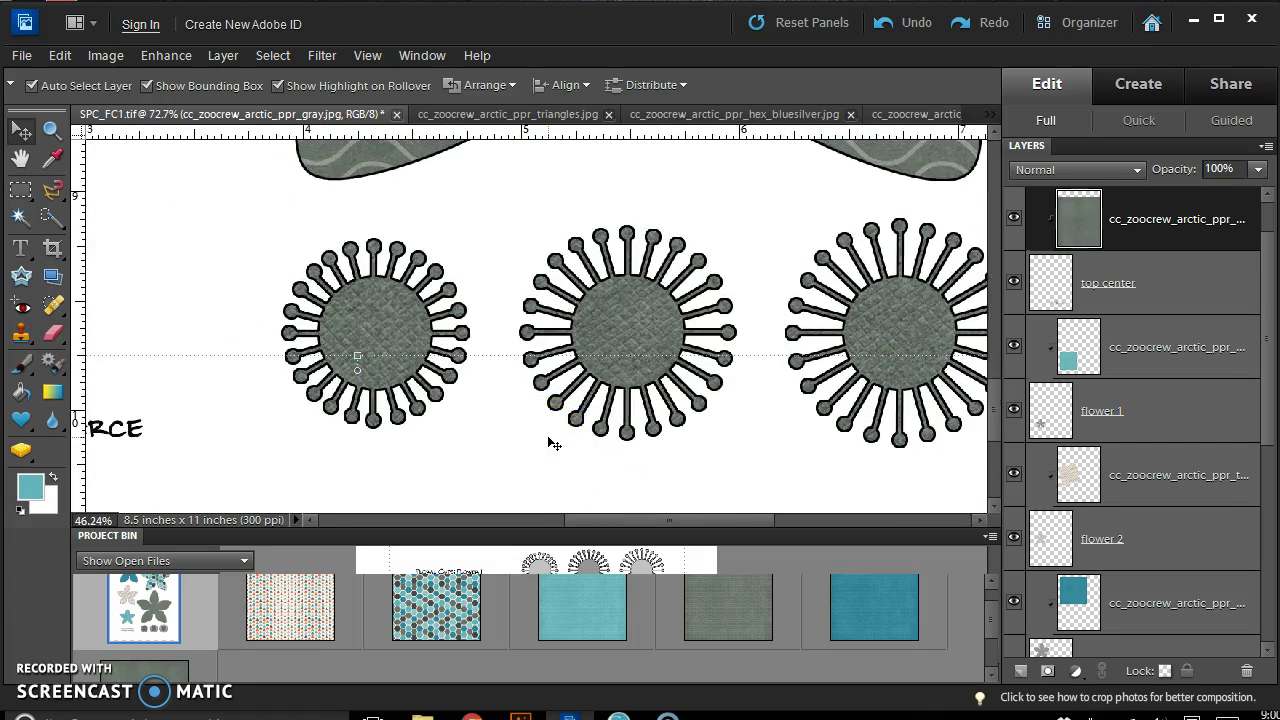
scroll(552, 443, "down", 1)
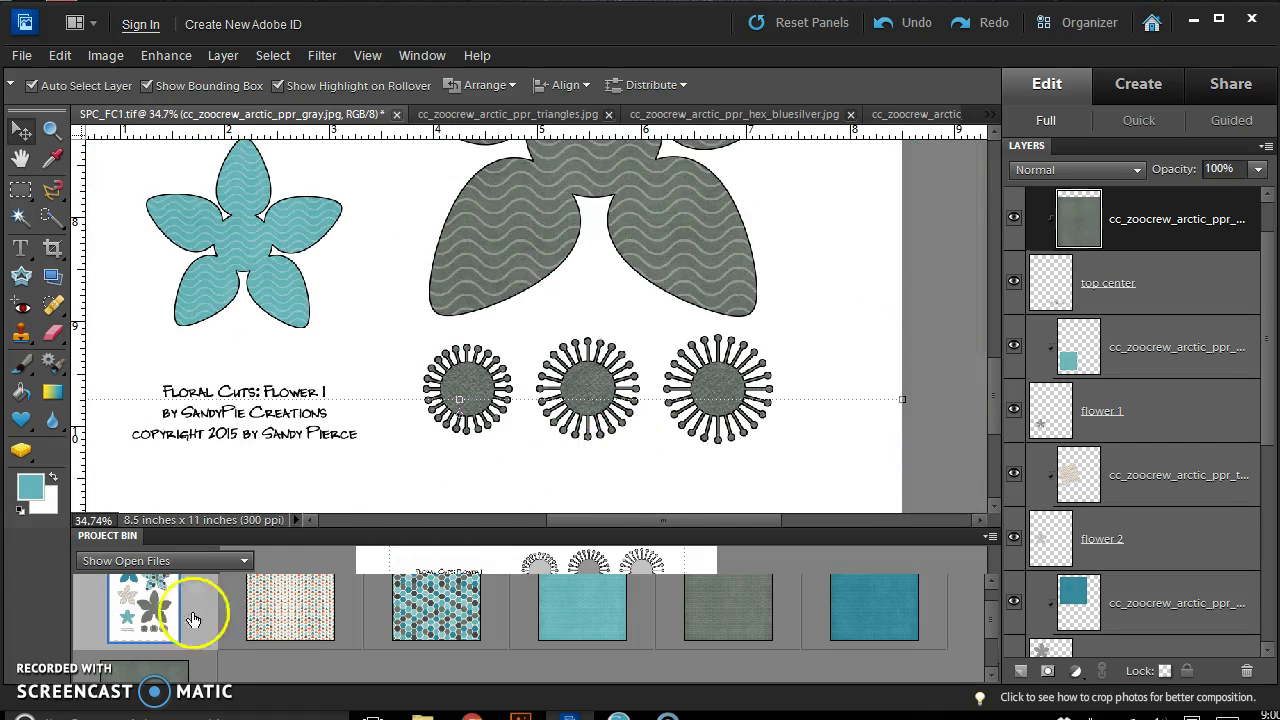
Collapse the Project Bin and select the cut lines layer at the top of the layer stack
left_click(115, 537)
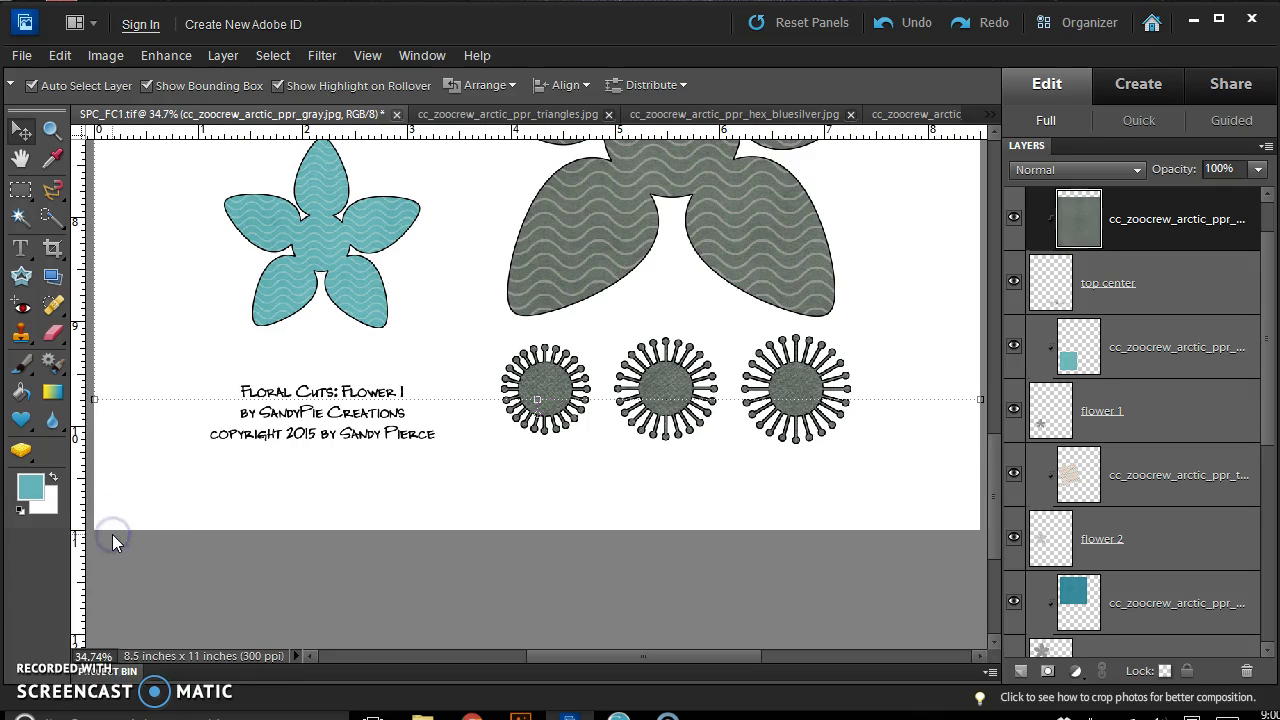
scroll(487, 466, "up", 4)
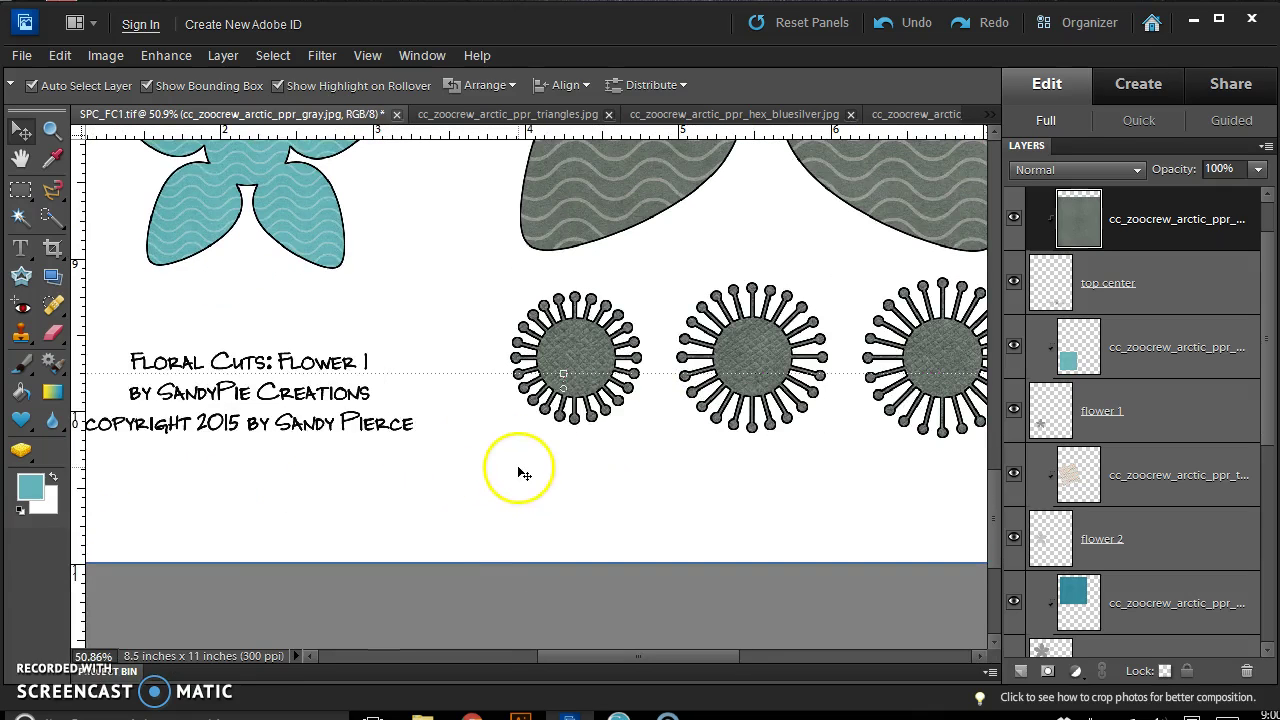
left_click(1114, 275)
scroll(1140, 330, "up", 1)
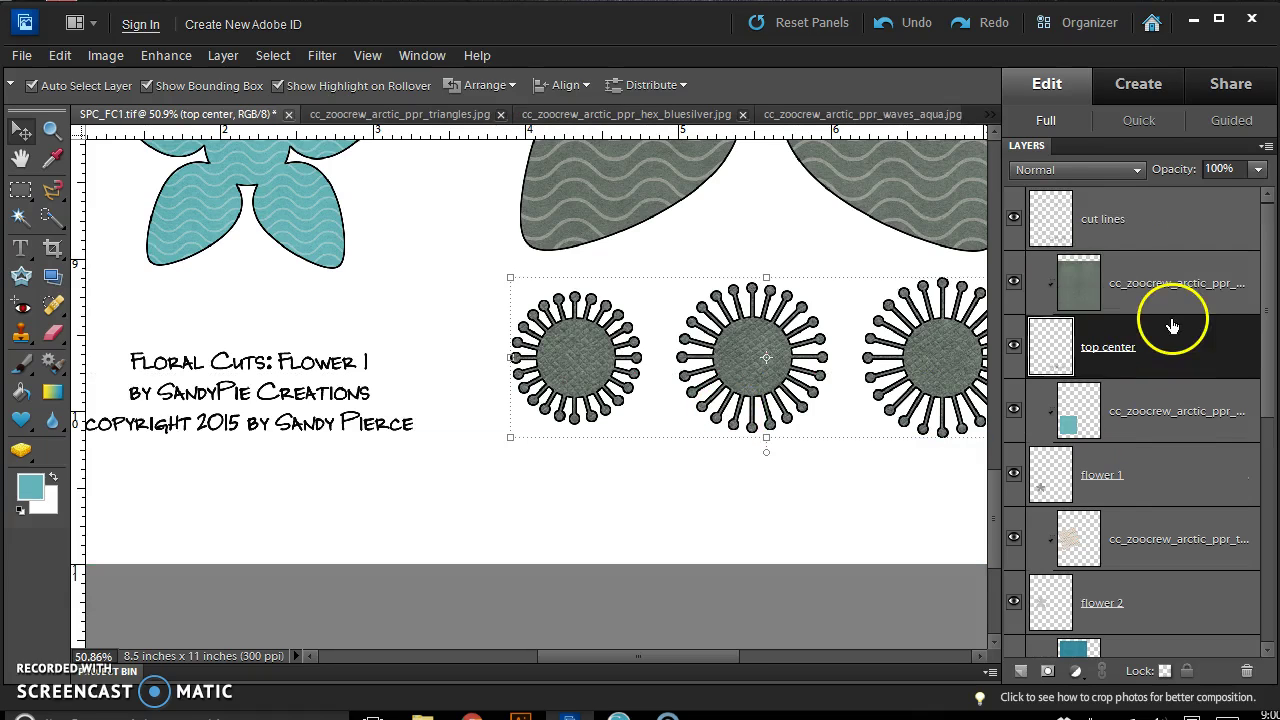
left_click(1108, 228)
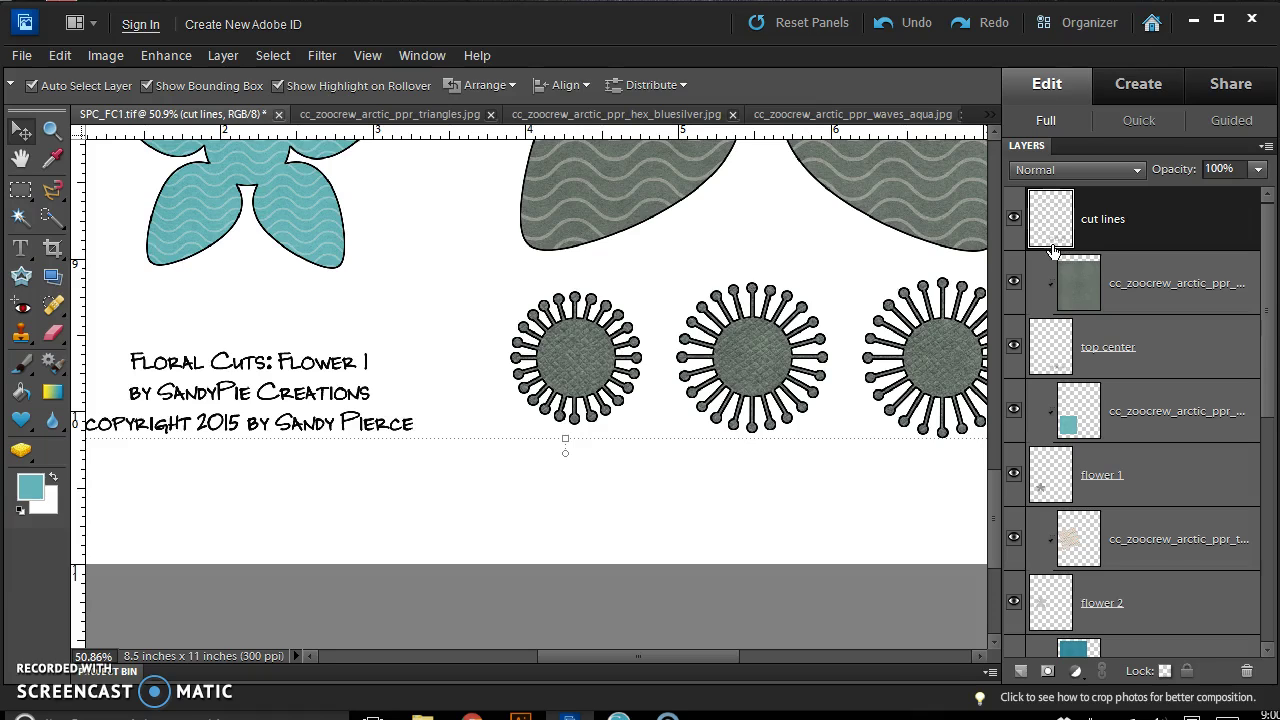
left_click_drag(1036, 250, 1010, 437)
scroll(997, 456, "up", 3)
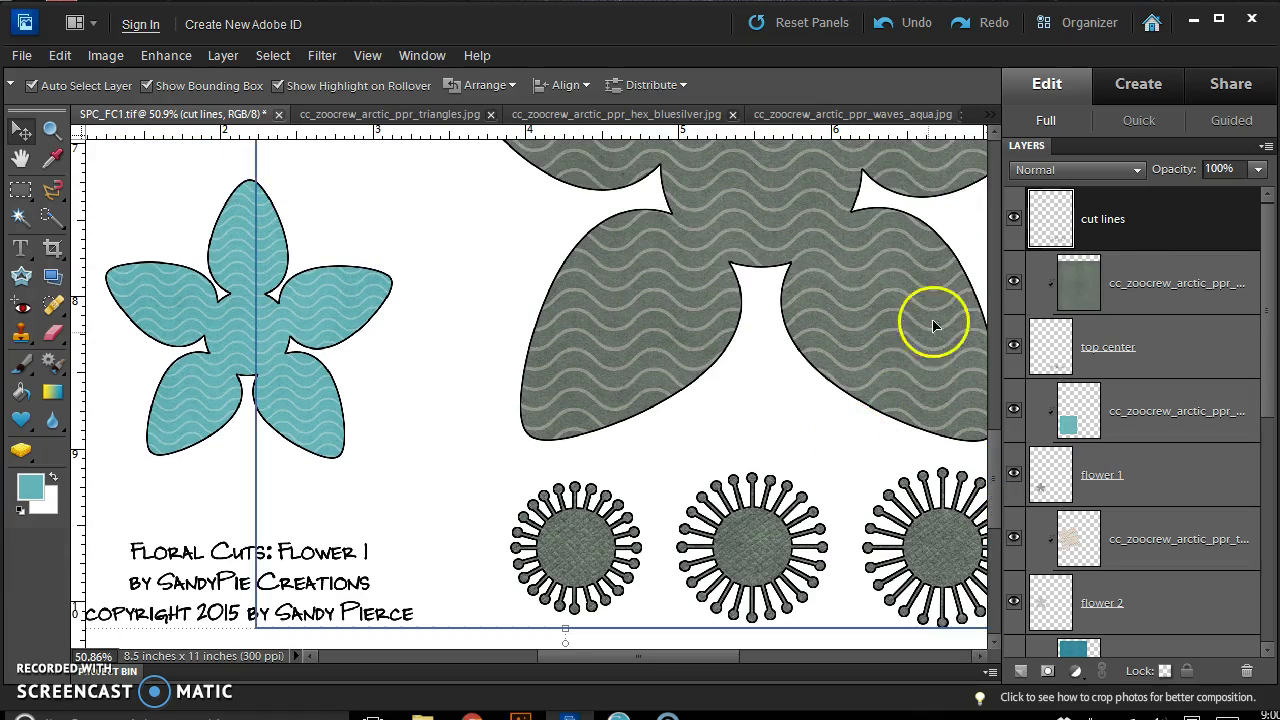
Set the cut lines layer to Soft Light blending at 45% opacity
left_click(1138, 170)
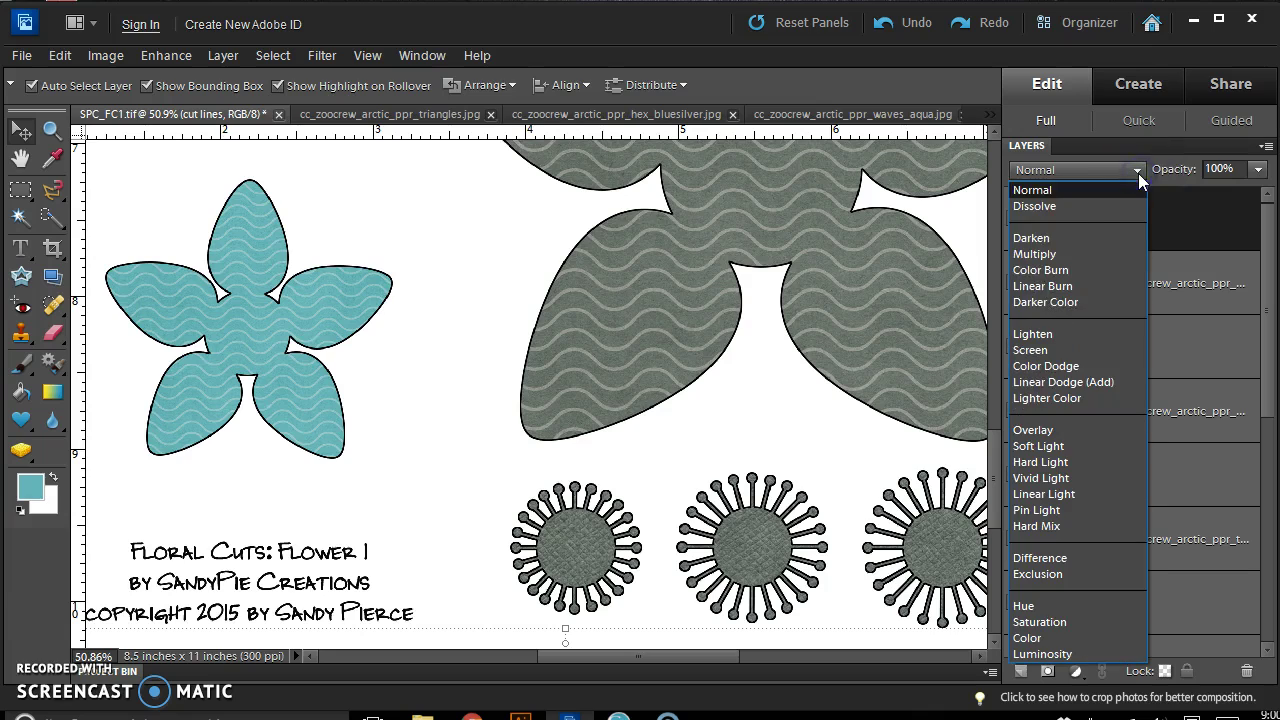
left_click(1036, 446)
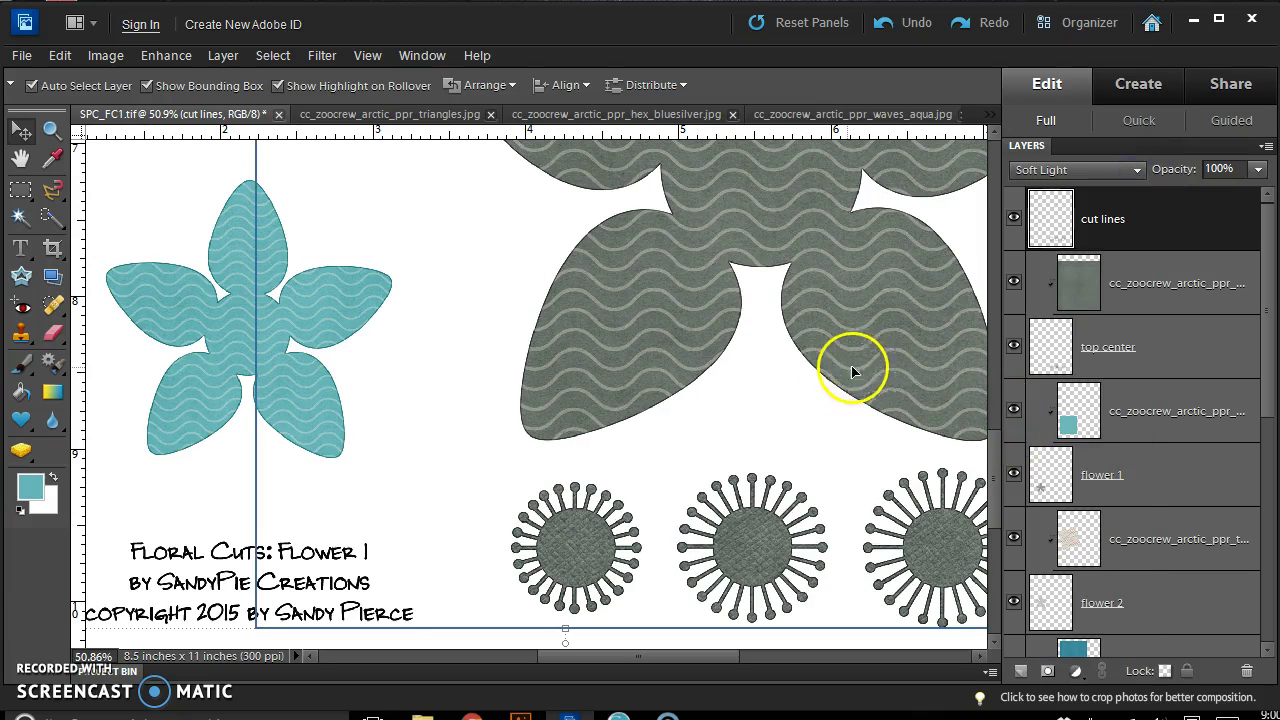
left_click(1257, 170)
left_click(1199, 190)
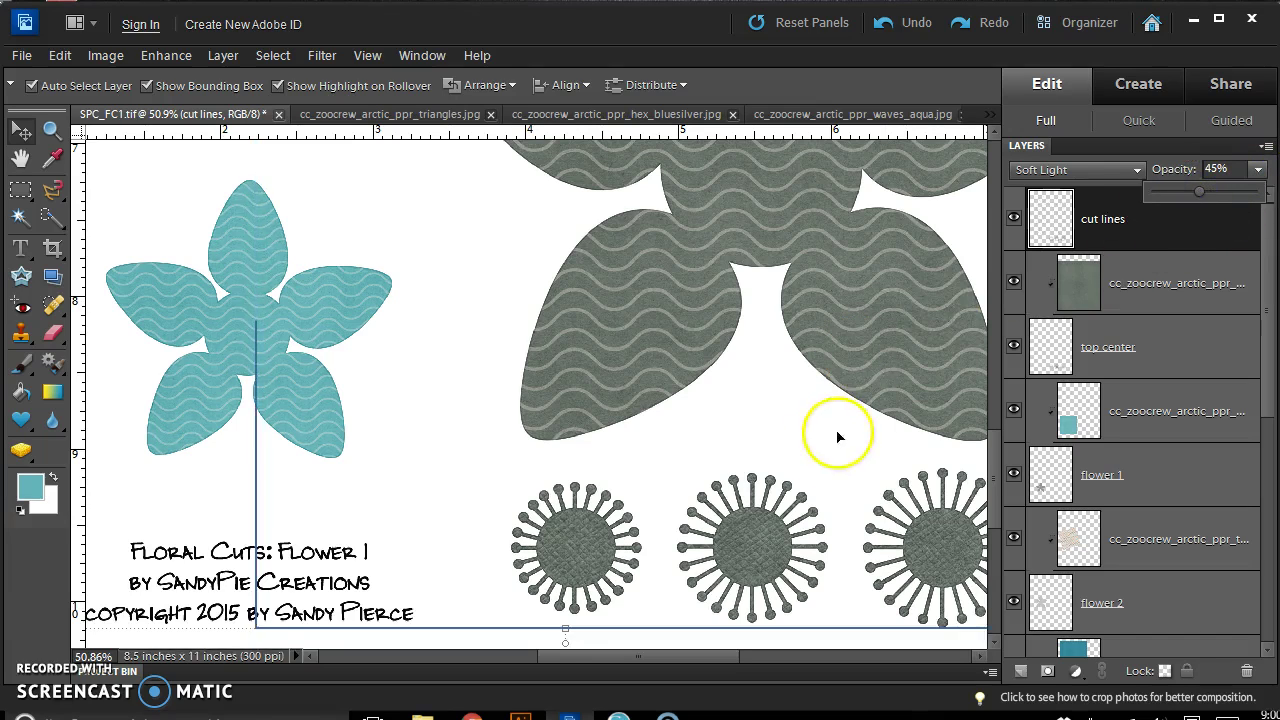
Reduce the cut lines layer's opacity to 25% and check the outlines of the flowers up close
left_click(745, 390)
scroll(749, 374, "up", 2)
scroll(753, 365, "up", 2)
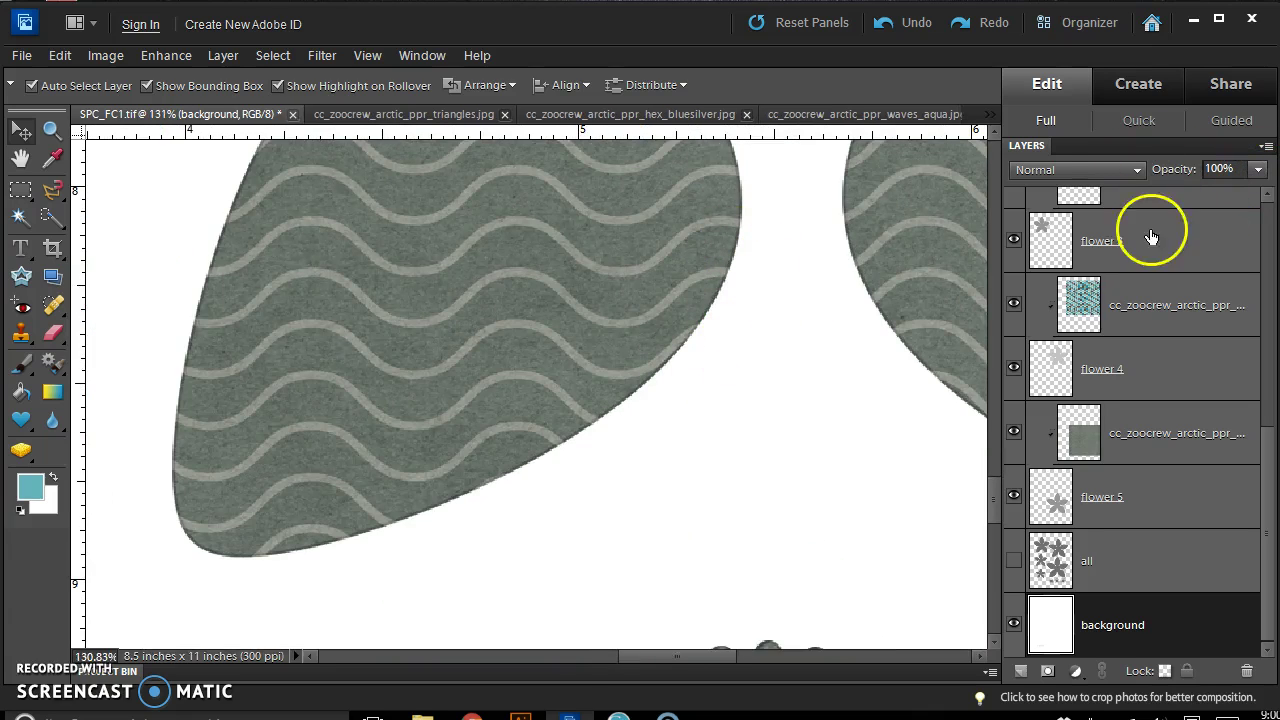
scroll(1152, 237, "up", 5)
left_click(1215, 213)
left_click(1256, 170)
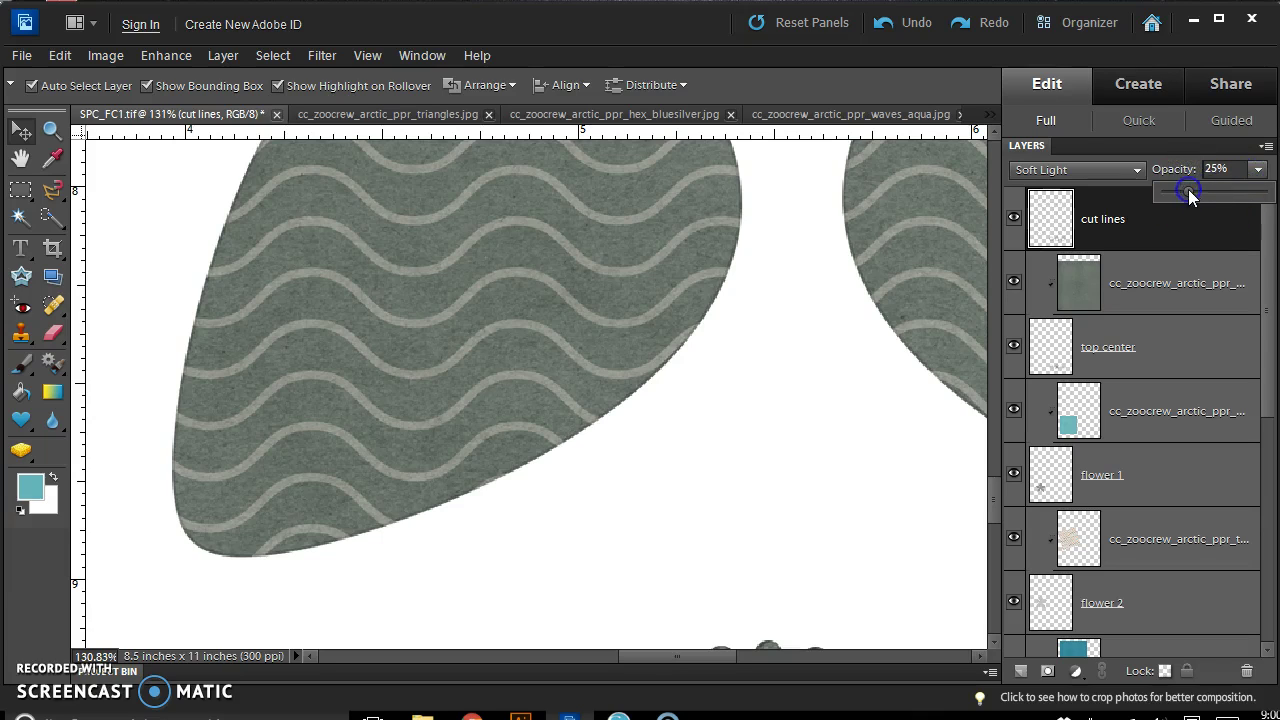
scroll(901, 397, "down", 4)
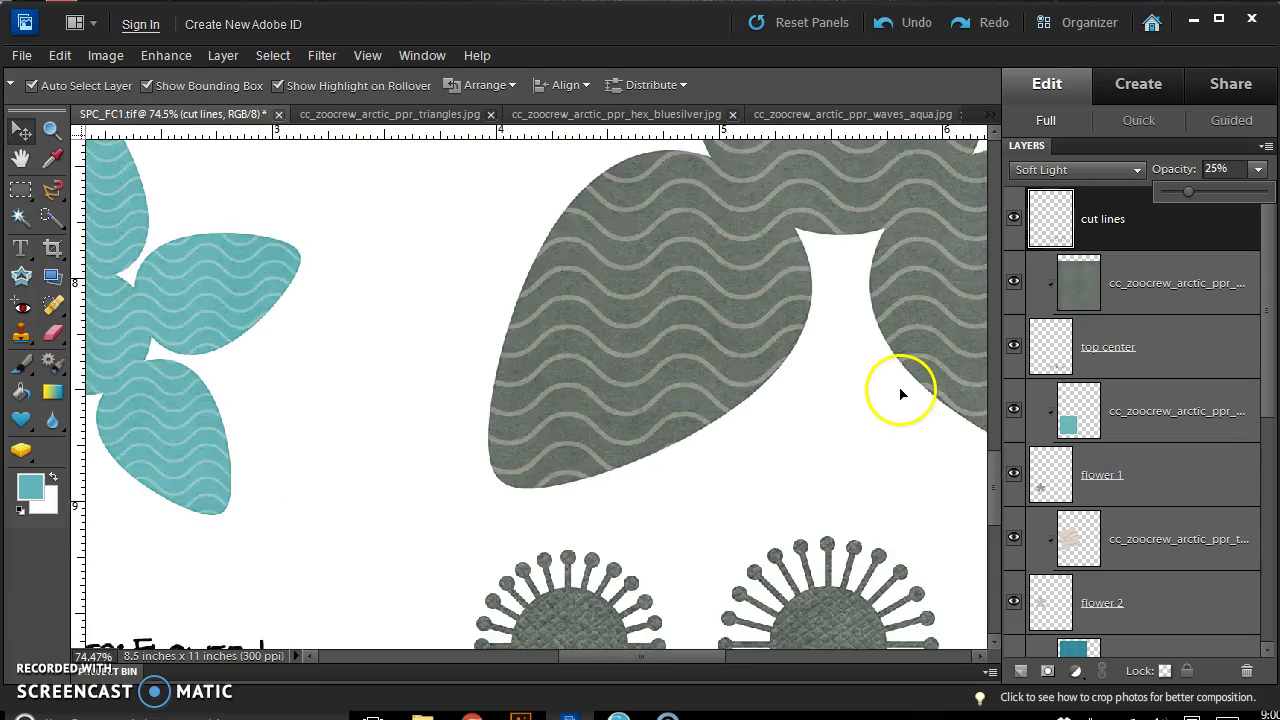
scroll(425, 398, "up", 2)
scroll(425, 398, "up", 3)
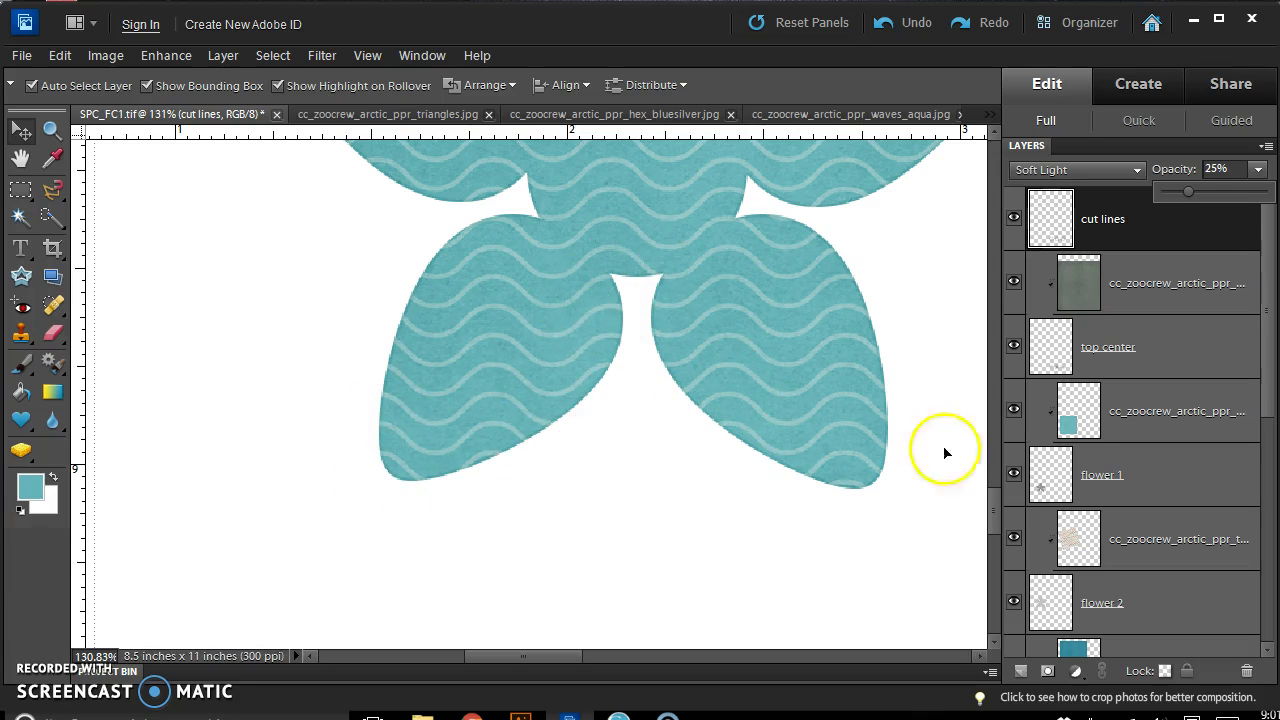
left_click_drag(993, 528, 1011, 363)
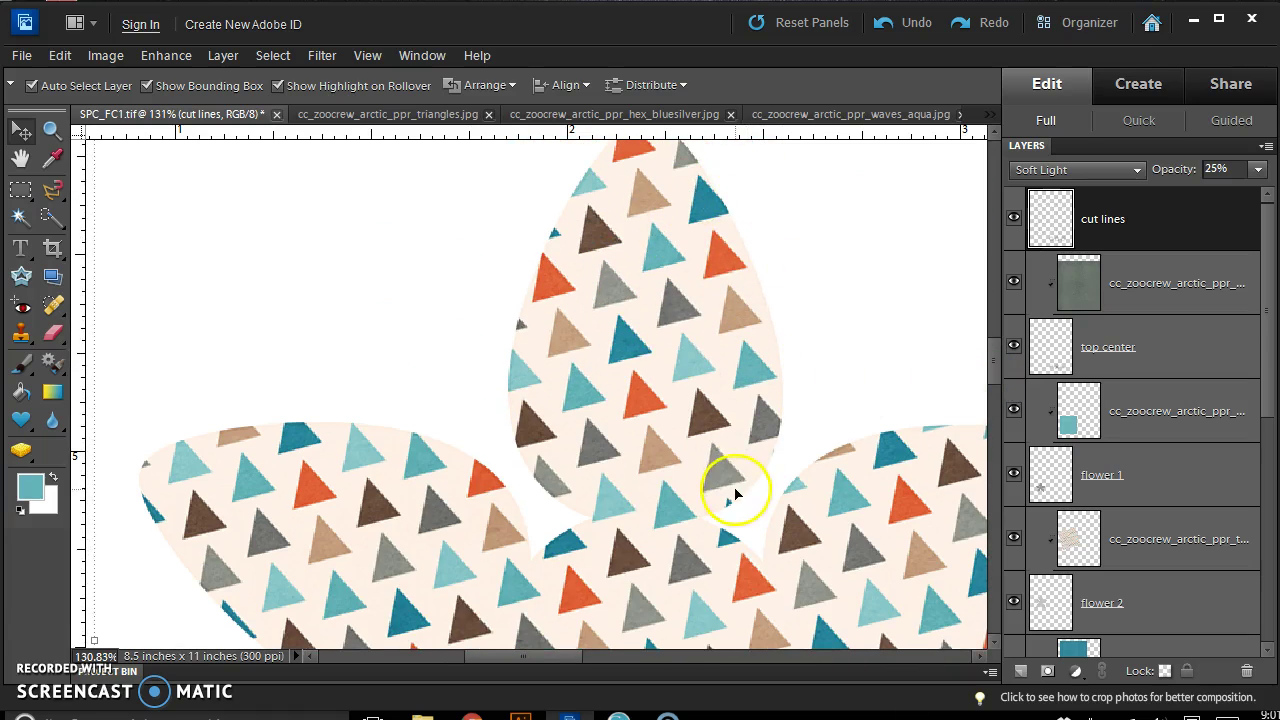
Return the cut lines layer to Normal blending mode and set its opacity to 20%
left_click(1136, 170)
left_click(1040, 190)
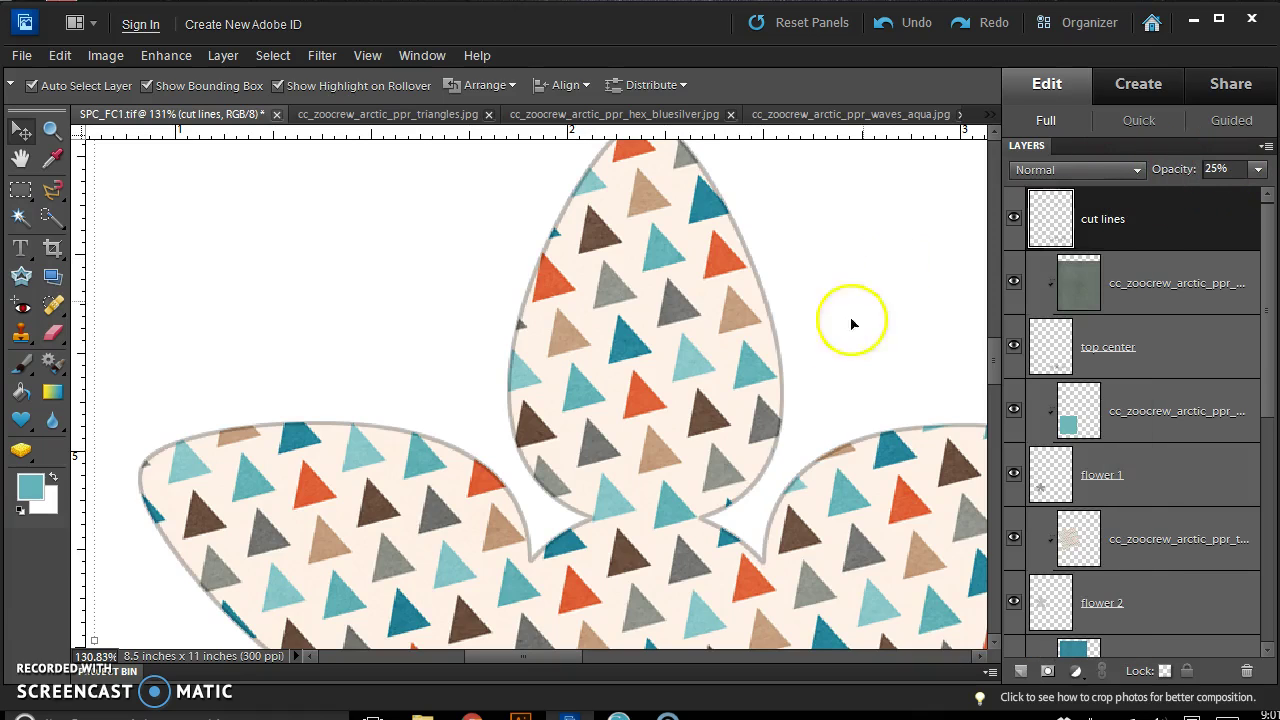
left_click_drag(997, 363, 996, 323)
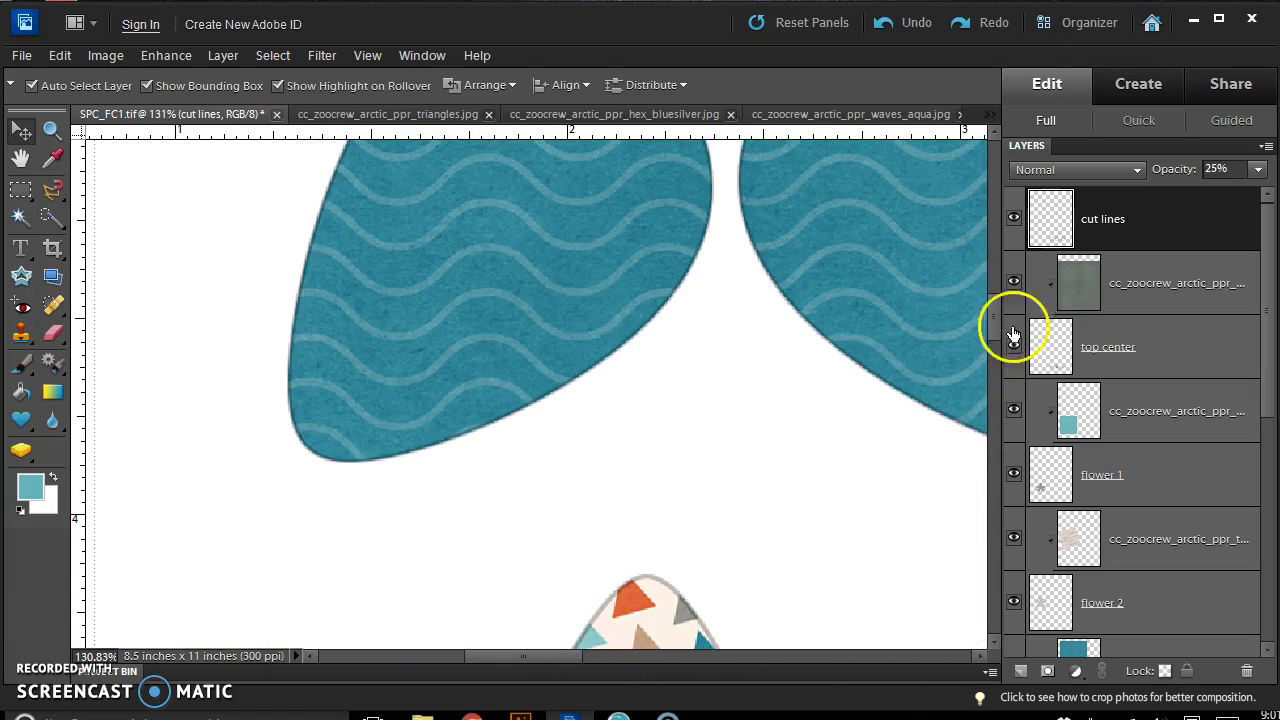
left_click(1258, 169)
left_click(1175, 193)
left_click_drag(1175, 193, 1183, 194)
left_click_drag(996, 317, 1001, 360)
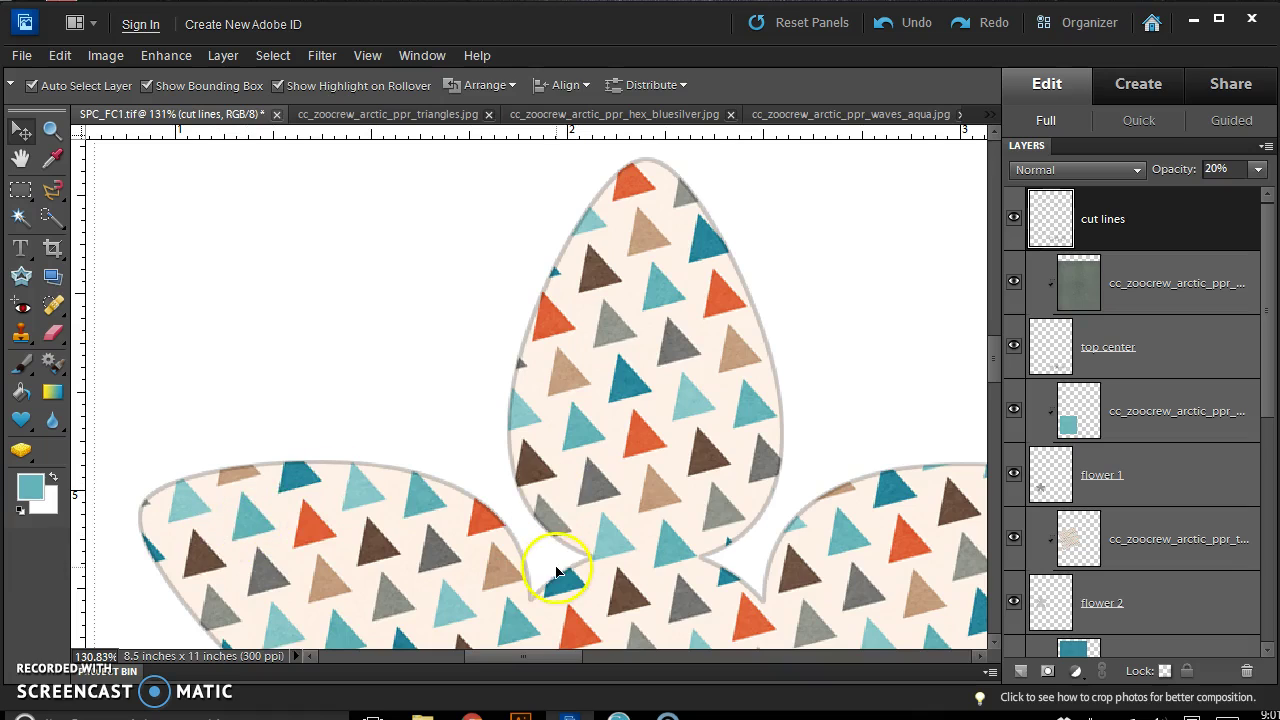
scroll(549, 563, "down", 3)
scroll(558, 530, "down", 4)
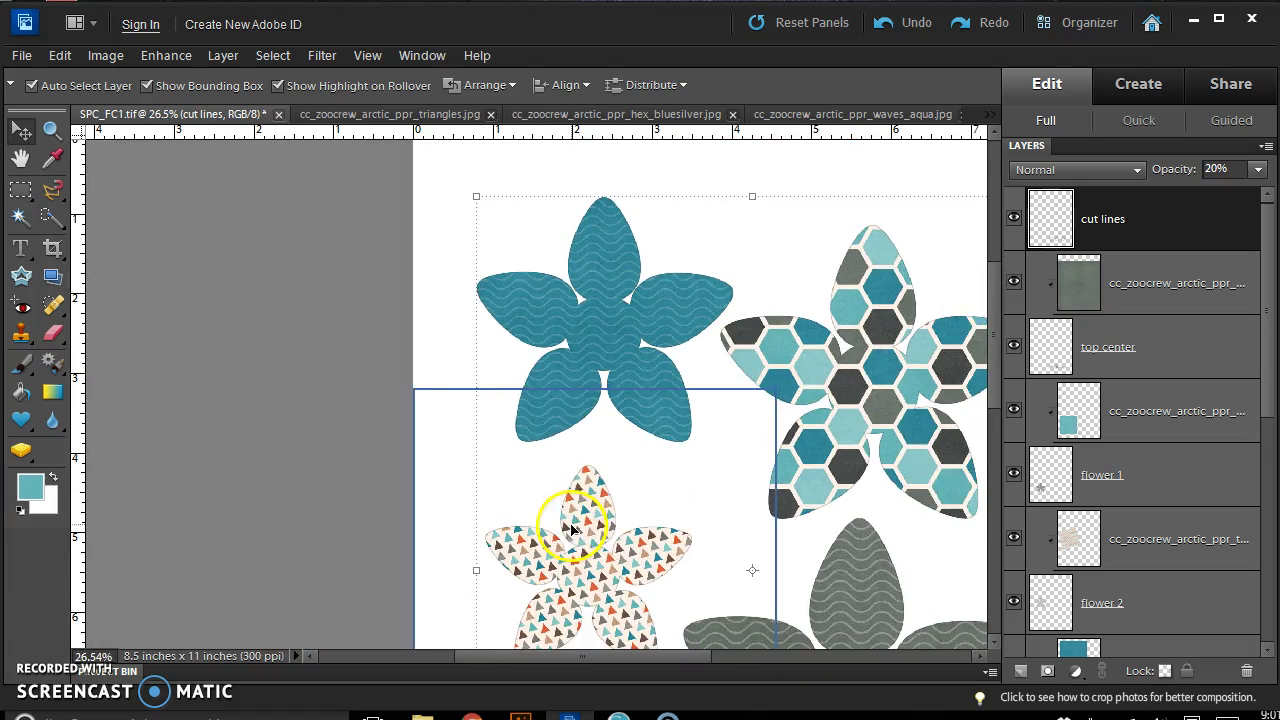
Select the flower 5 layer beneath the silver waves paper of the large gray flower
scroll(863, 370, "up", 3)
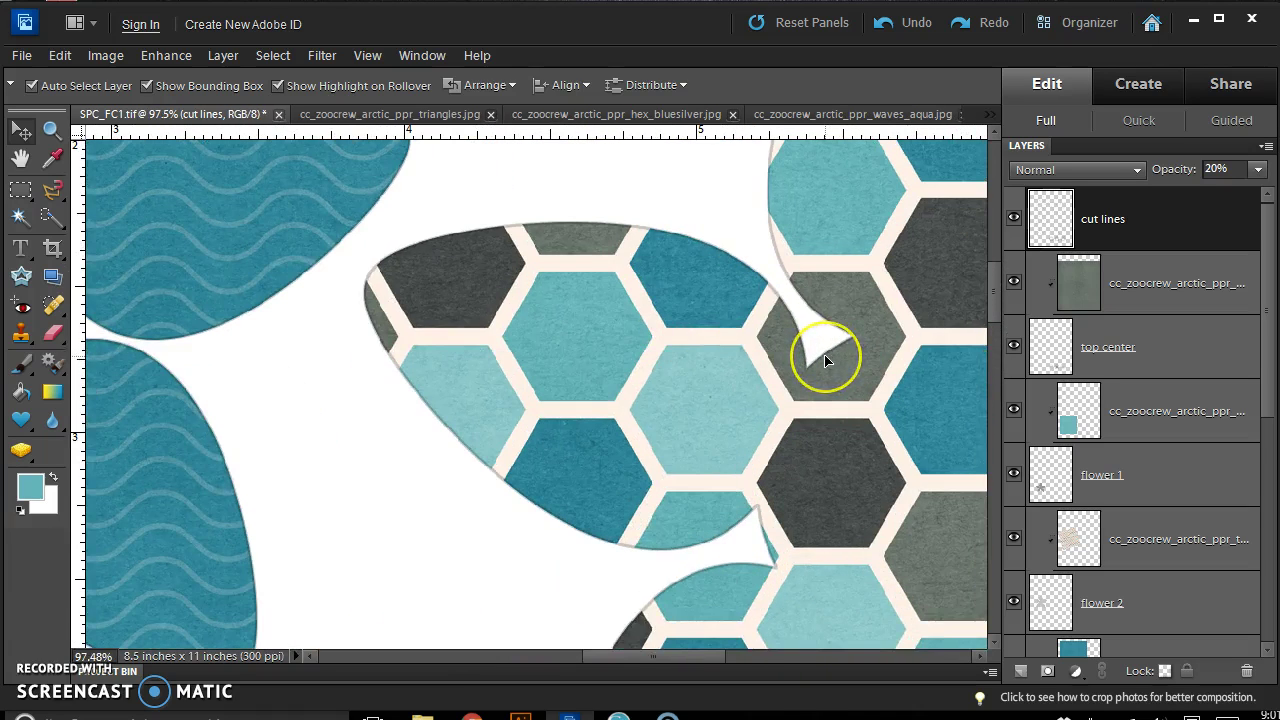
scroll(826, 360, "down", 5)
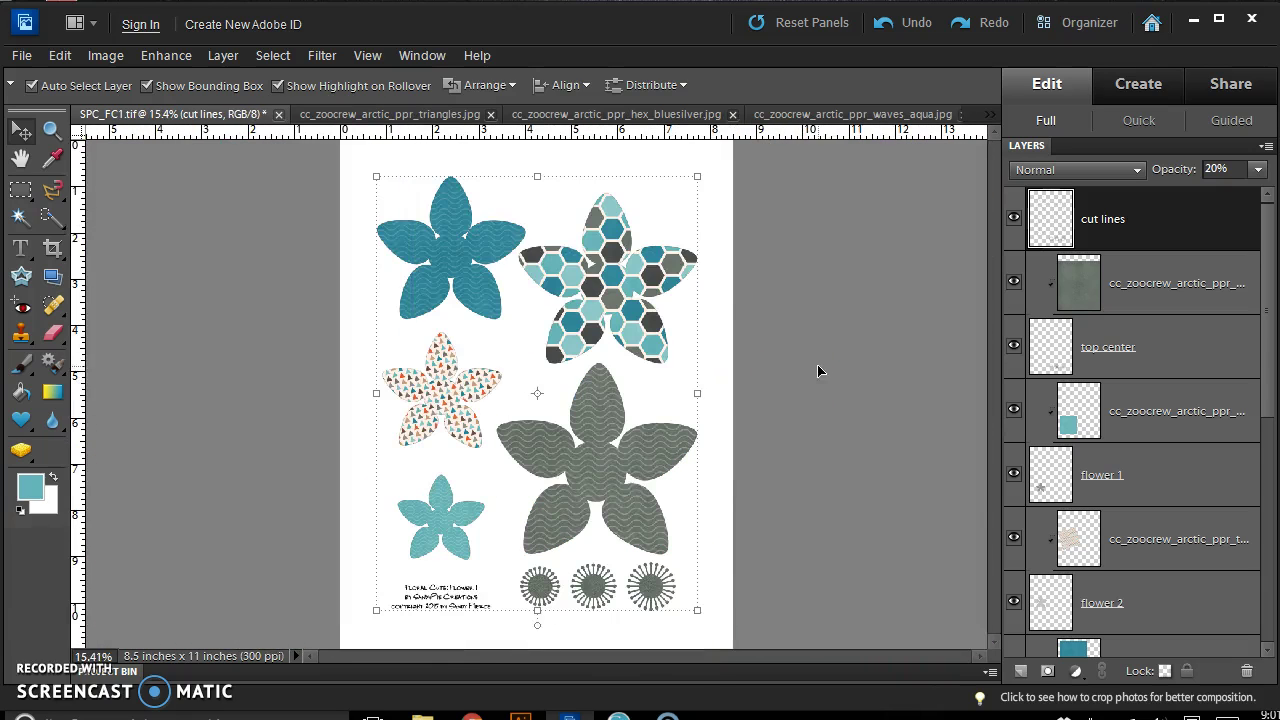
scroll(560, 510, "up", 3)
left_click(645, 472)
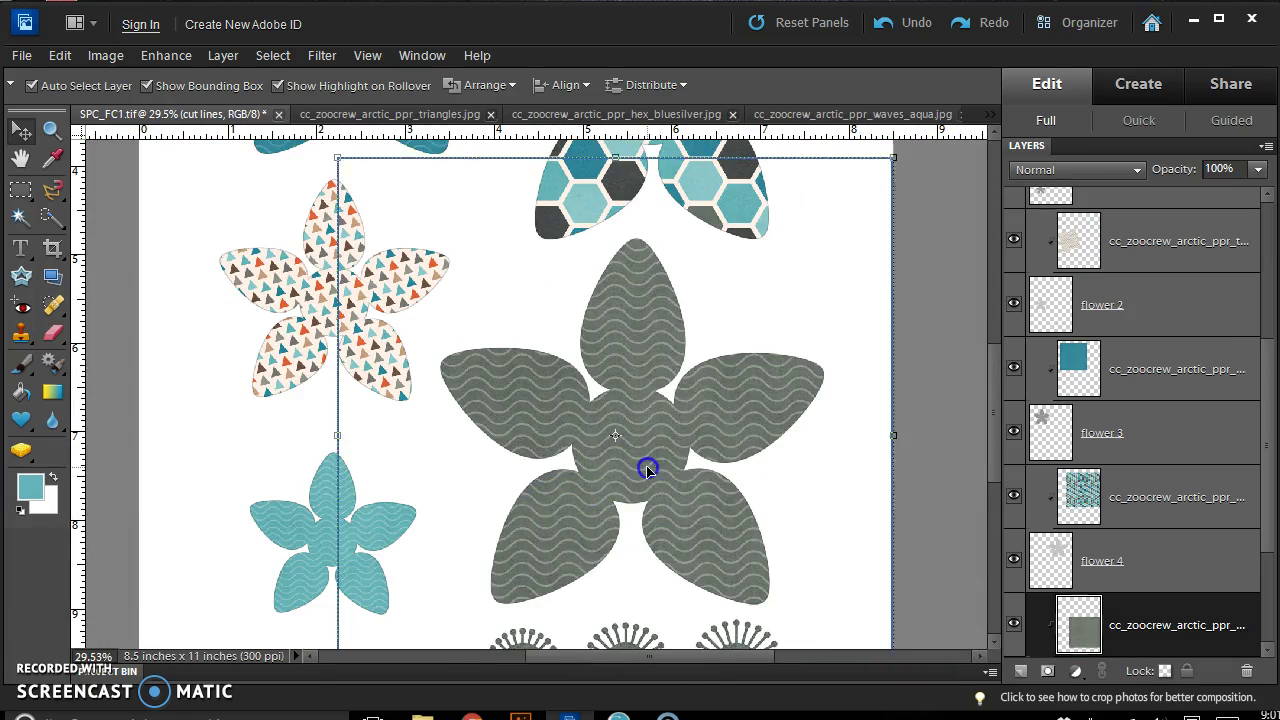
scroll(1090, 585, "down", 3)
left_click(1129, 508)
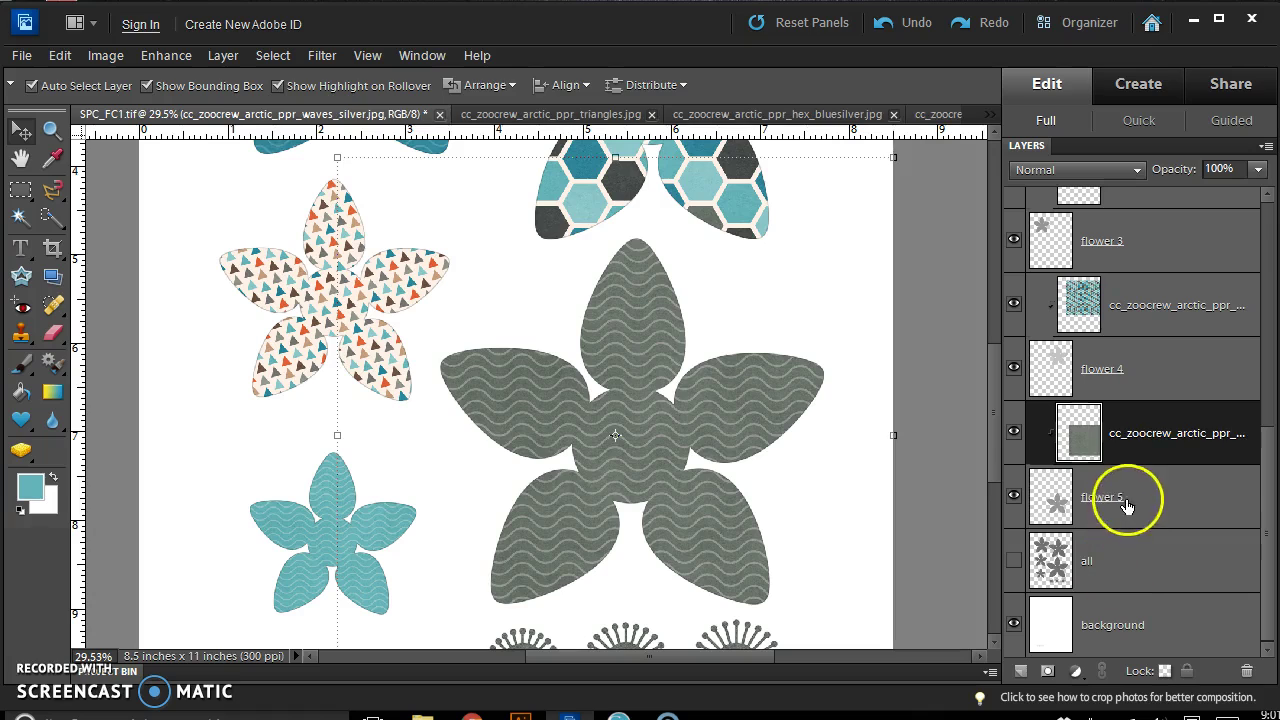
double_click(1179, 507)
left_click(735, 252)
right_click(1173, 514)
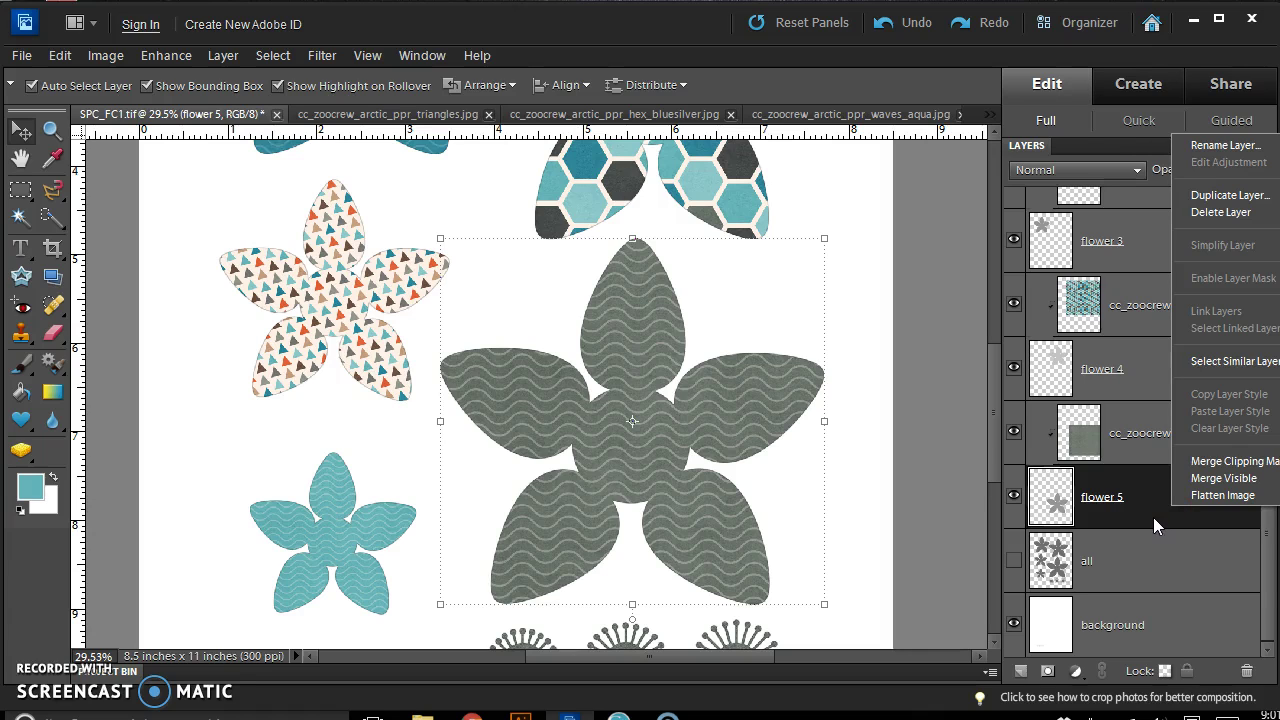
left_click(1151, 325)
scroll(694, 606, "up", 2)
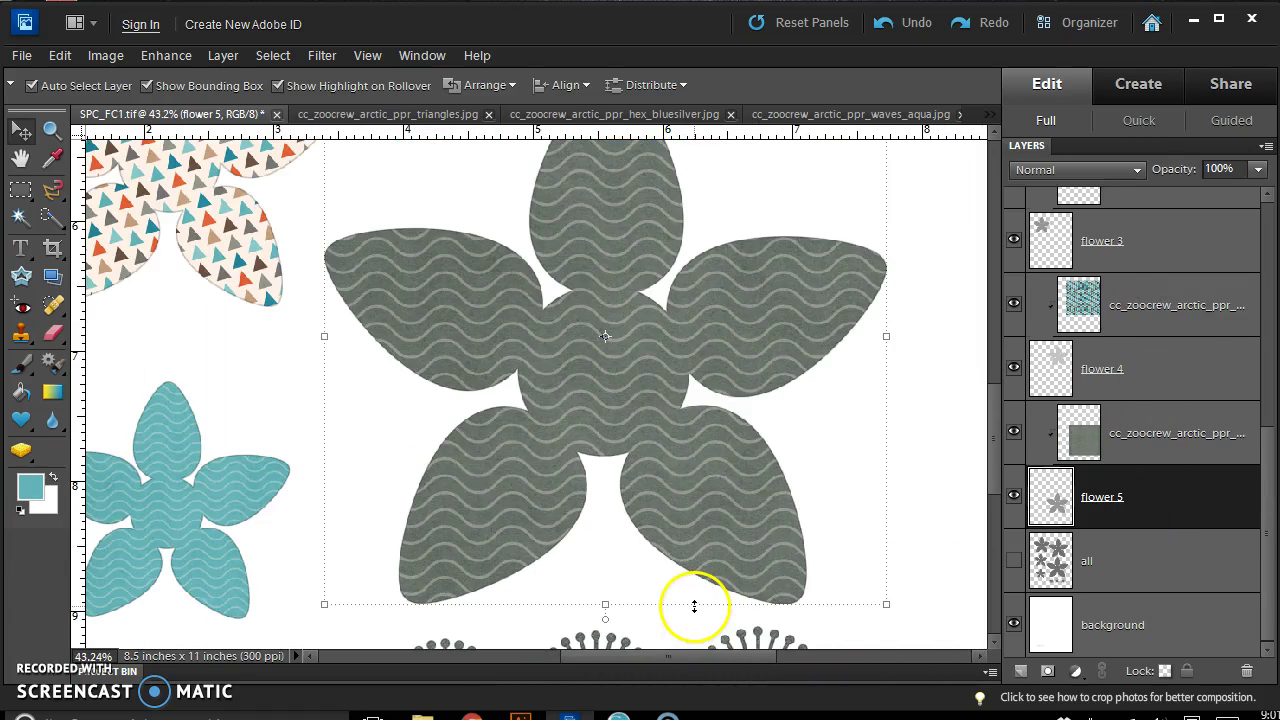
double_click(1136, 509)
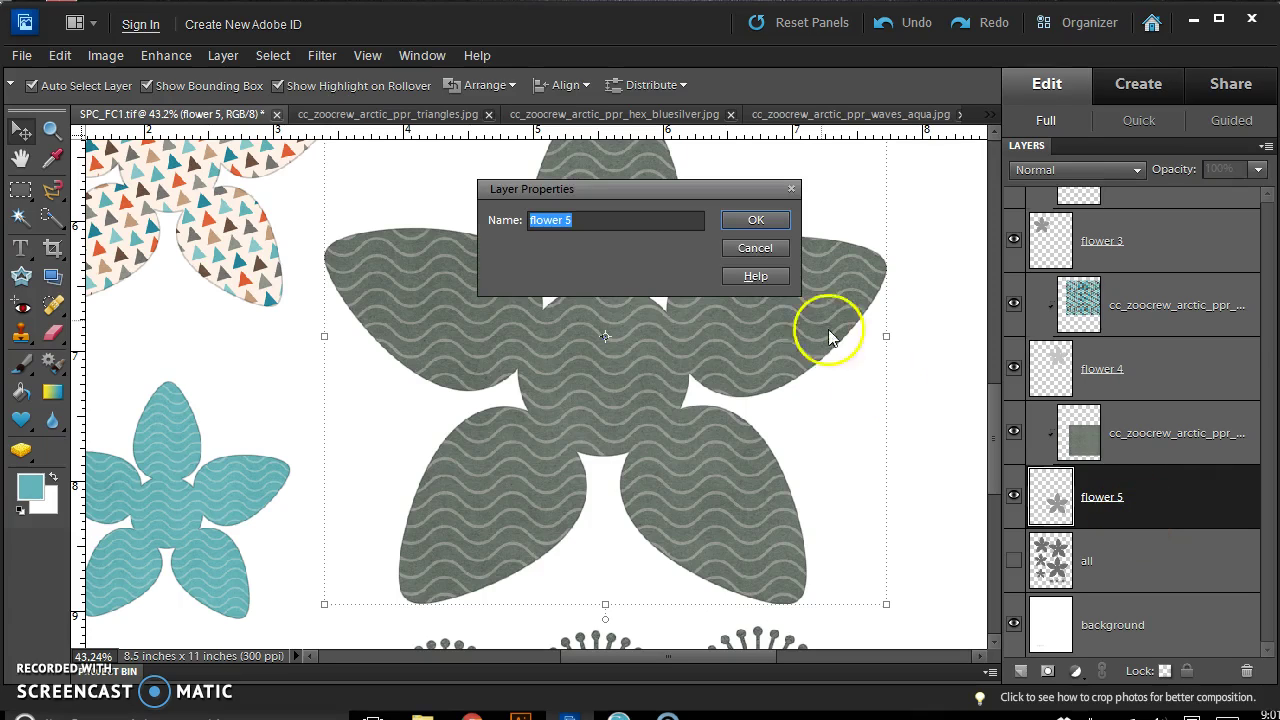
left_click(752, 262)
double_click(1235, 515)
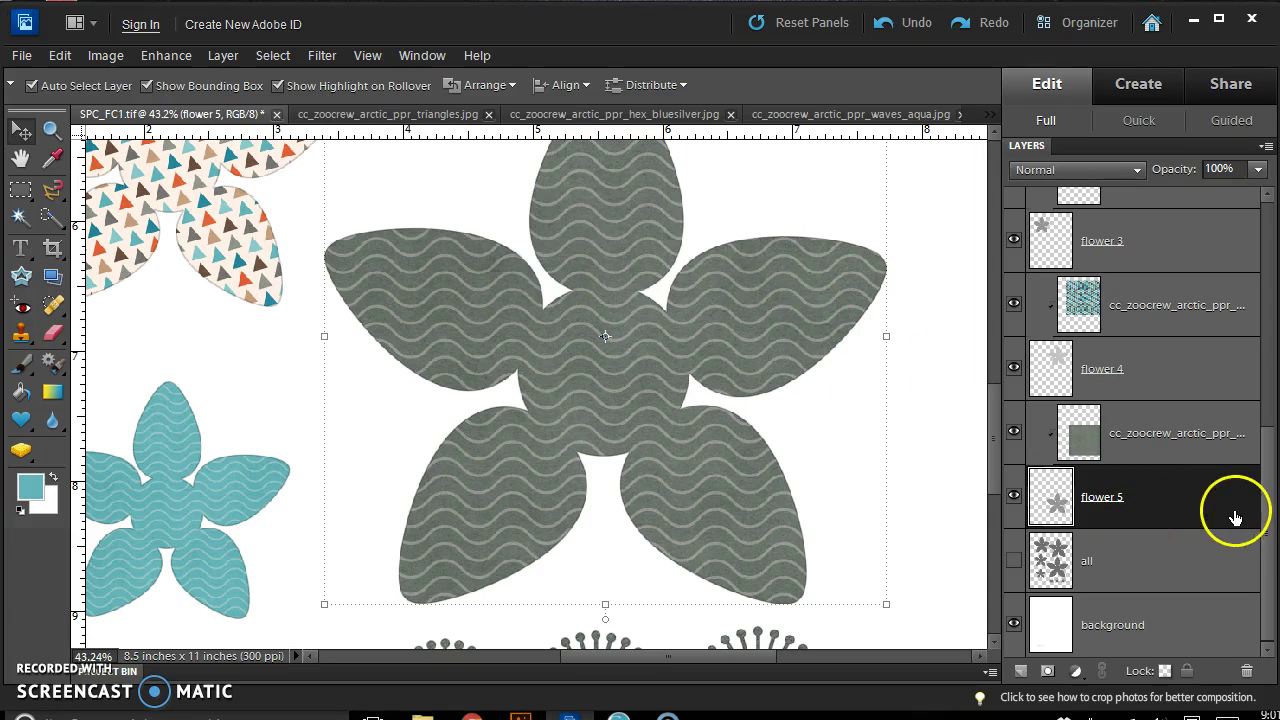
left_click(768, 250)
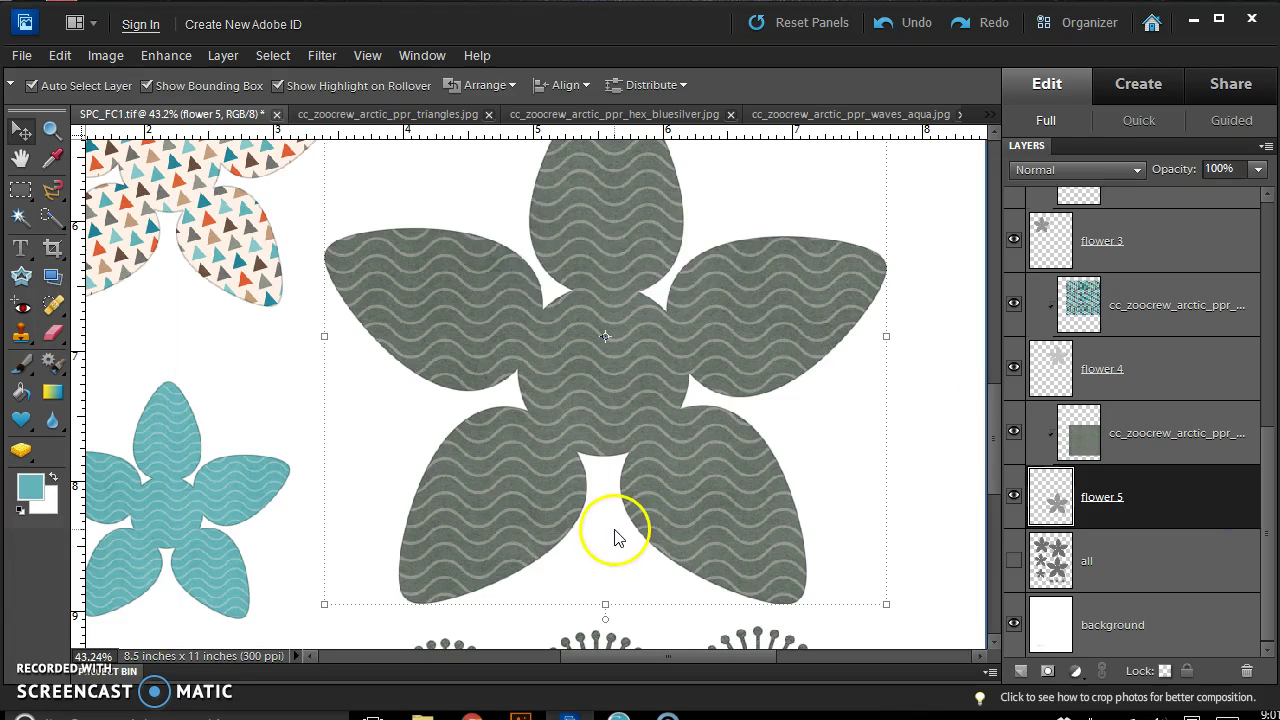
Select the gray paper clipped to the flower centers and examine the centers up close and the page as a whole
scroll(617, 540, "down", 2)
scroll(617, 540, "down", 1)
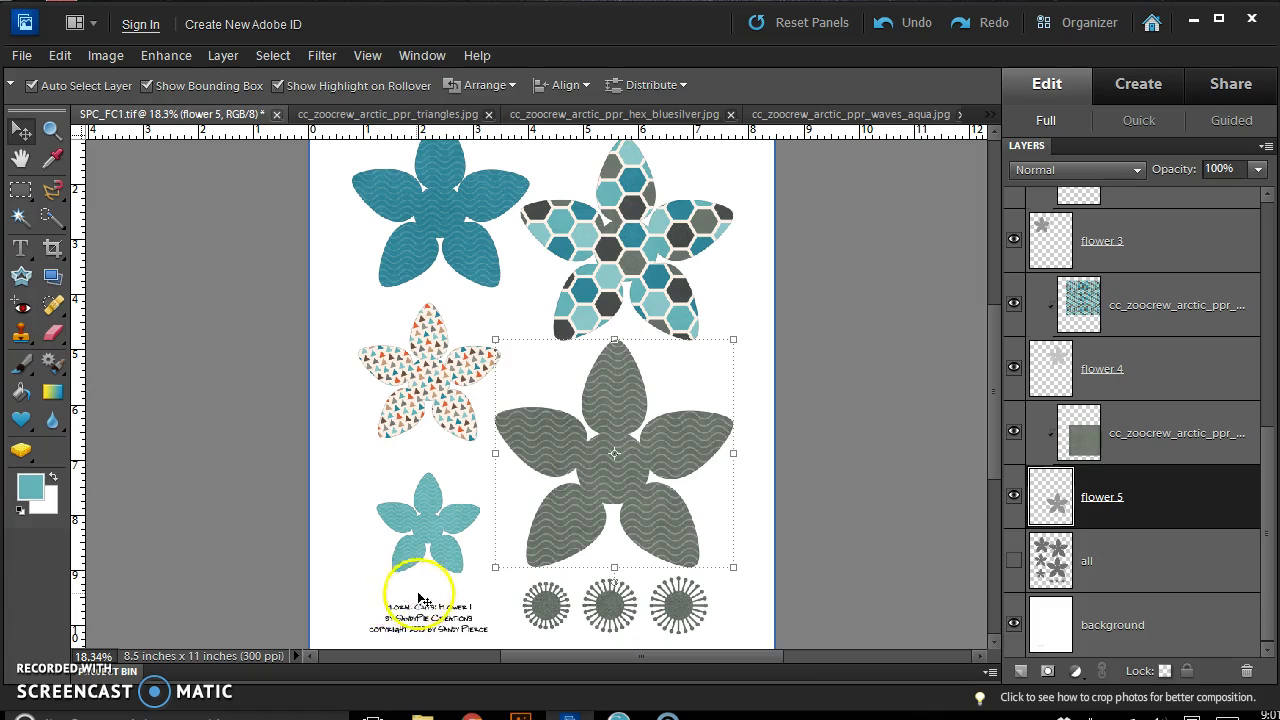
scroll(408, 520, "down", 1)
left_click(503, 463)
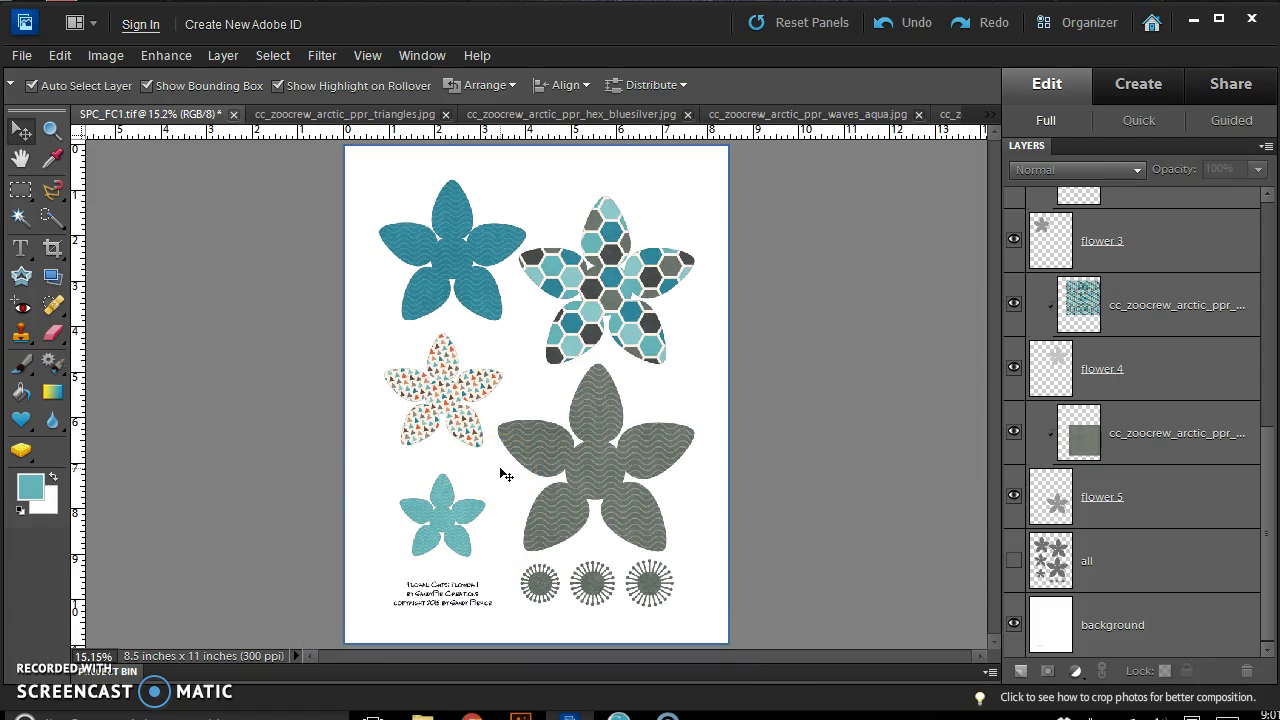
scroll(566, 523, "up", 2)
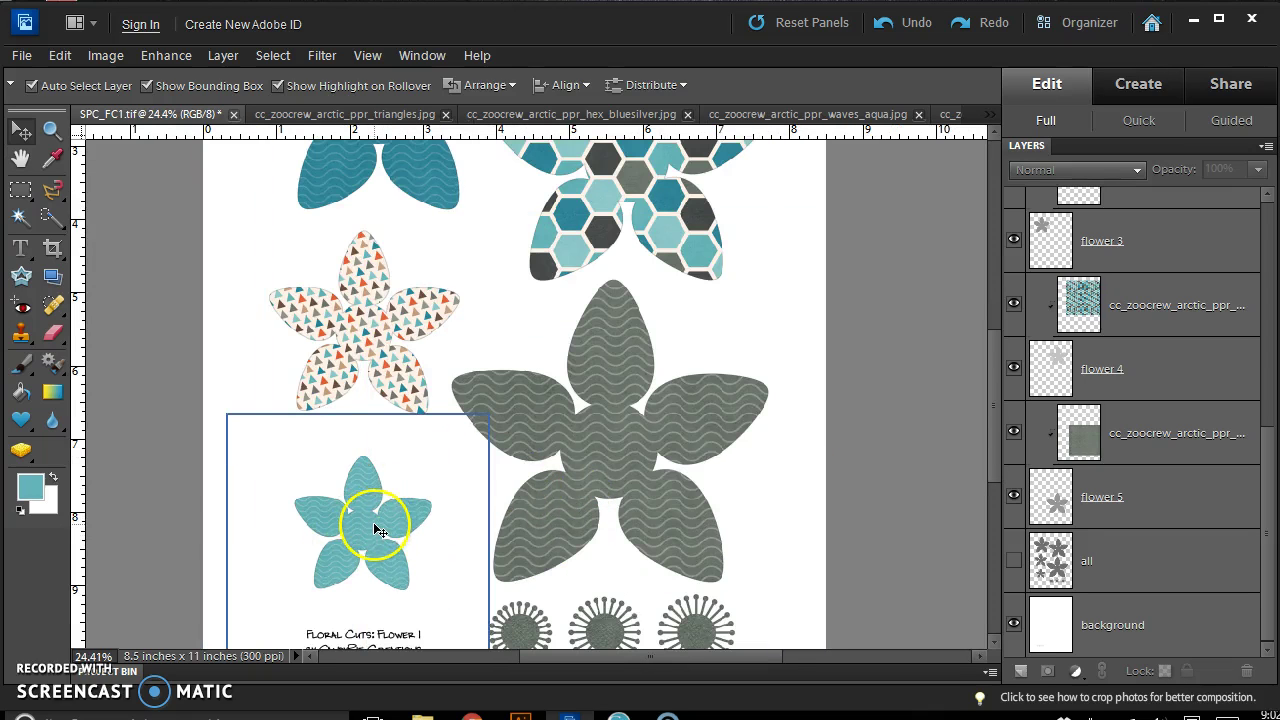
scroll(560, 632, "down", 1)
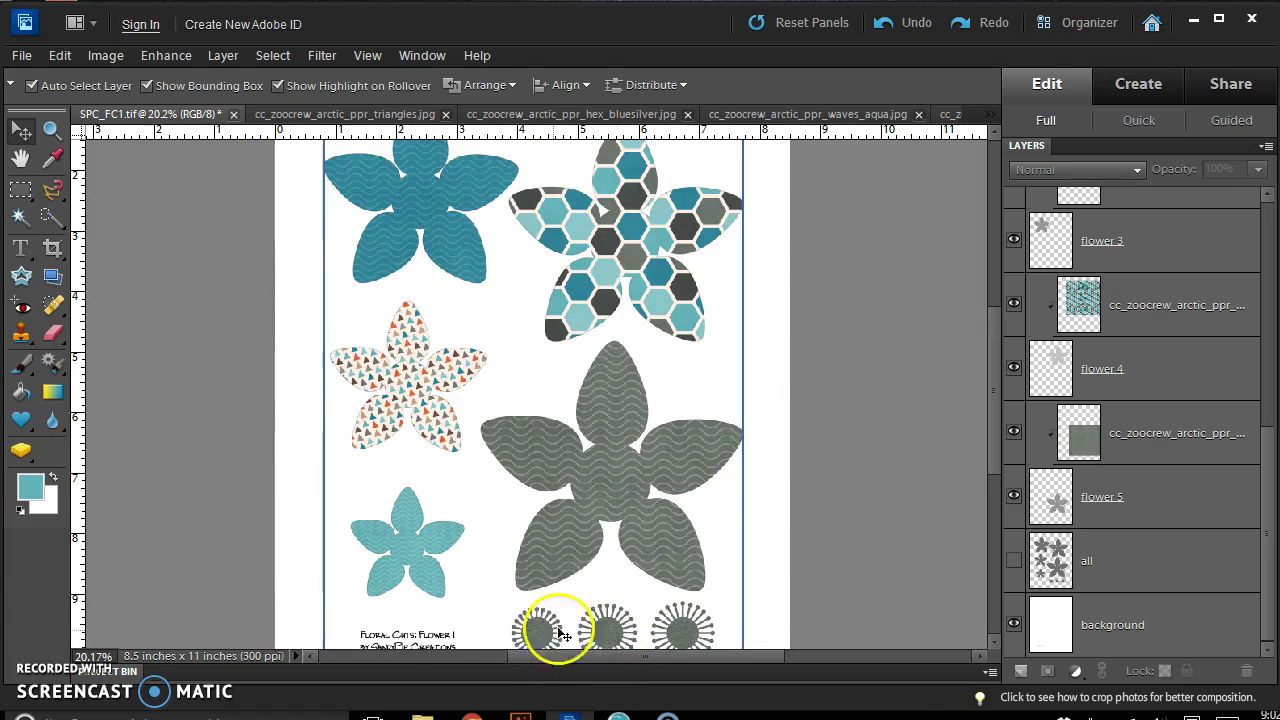
left_click(535, 628)
left_click_drag(997, 356, 880, 509)
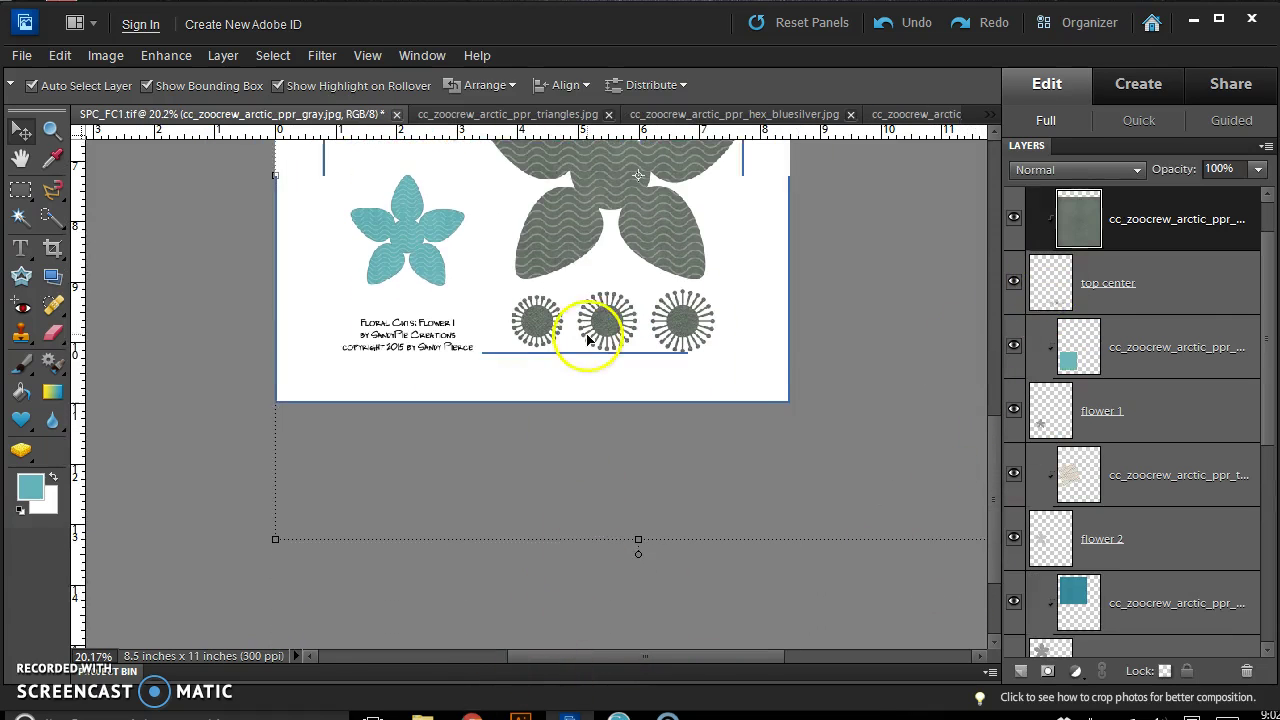
scroll(588, 340, "up", 5)
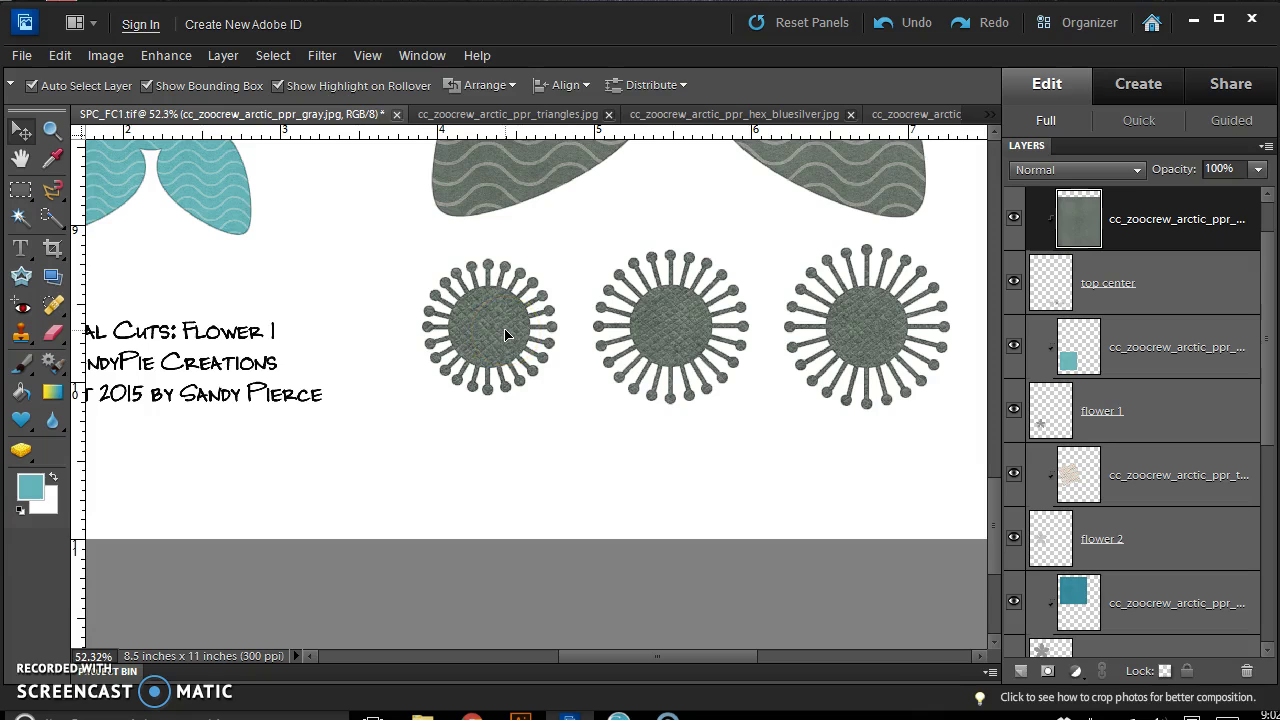
scroll(430, 390, "down", 5)
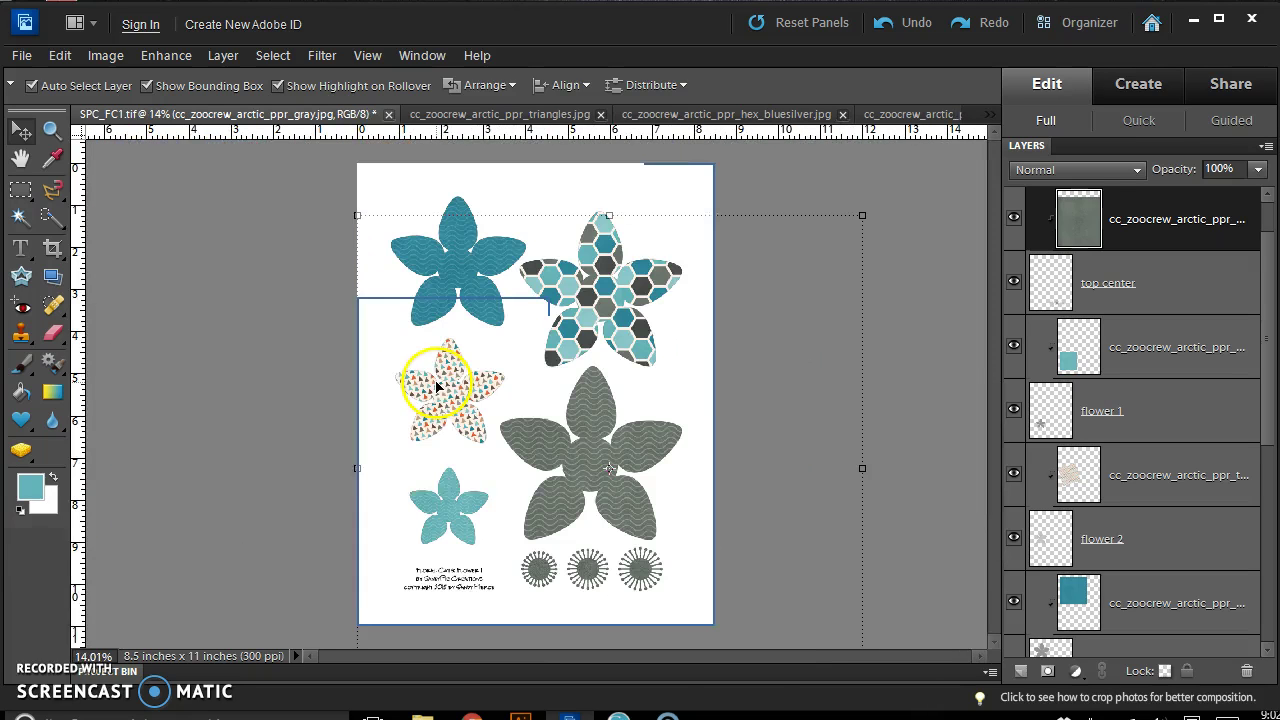
left_click(34, 58)
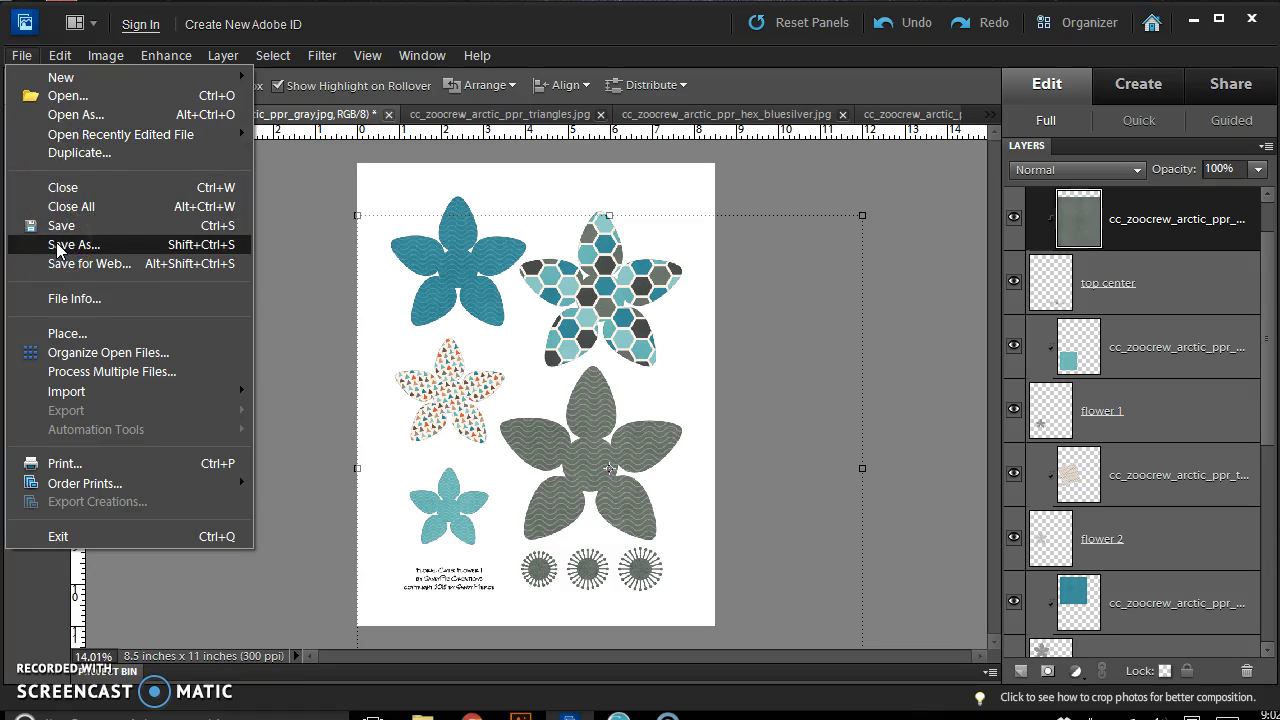
left_click(700, 225)
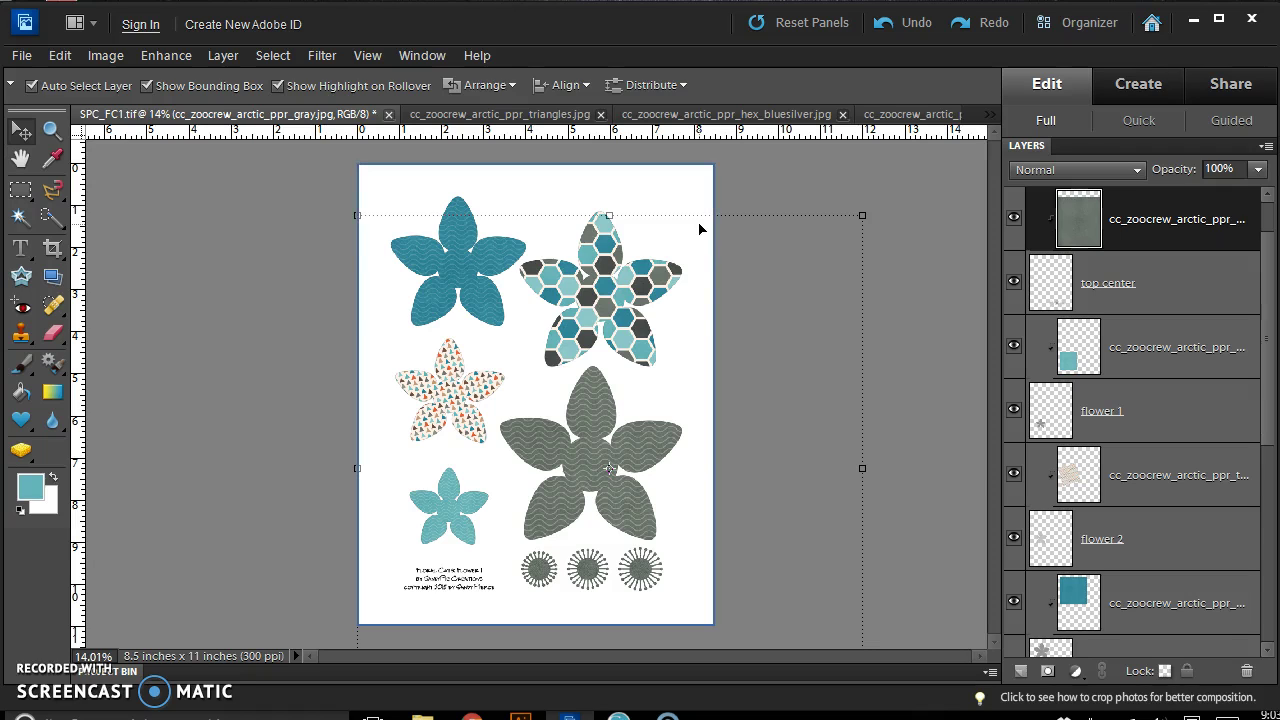
scroll(580, 532, "up", 2)
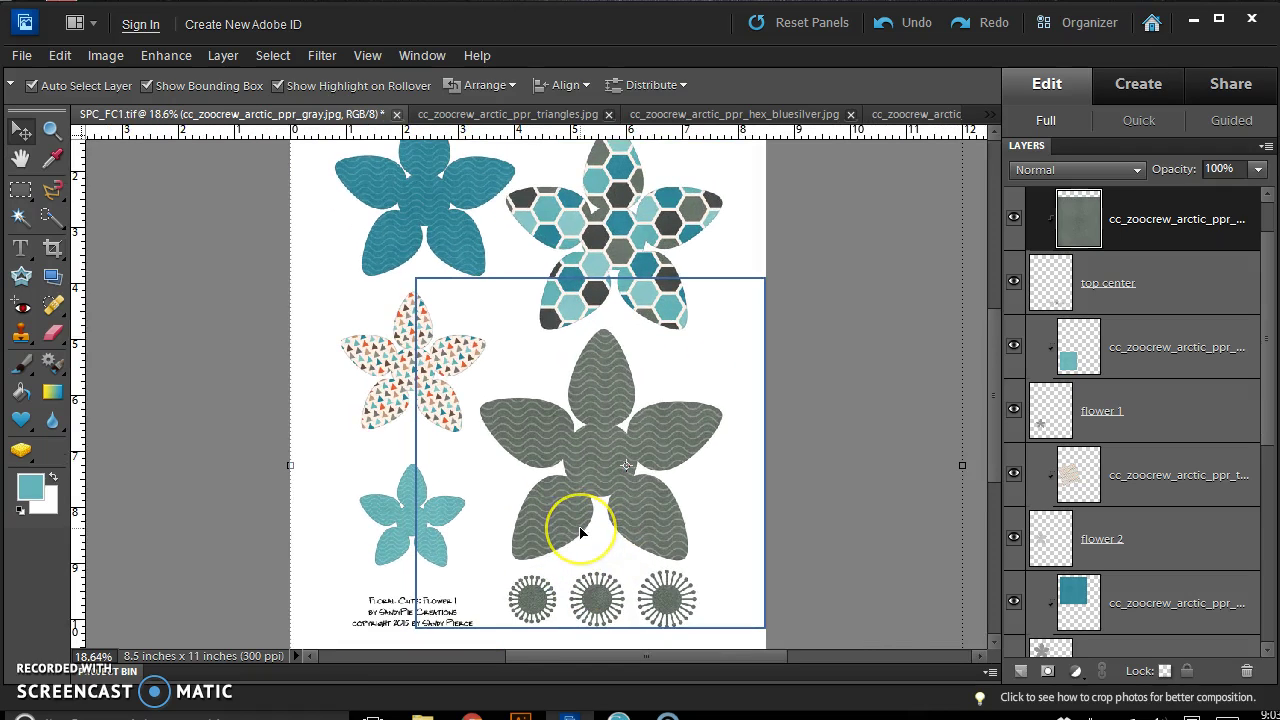
scroll(522, 542, "up", 1)
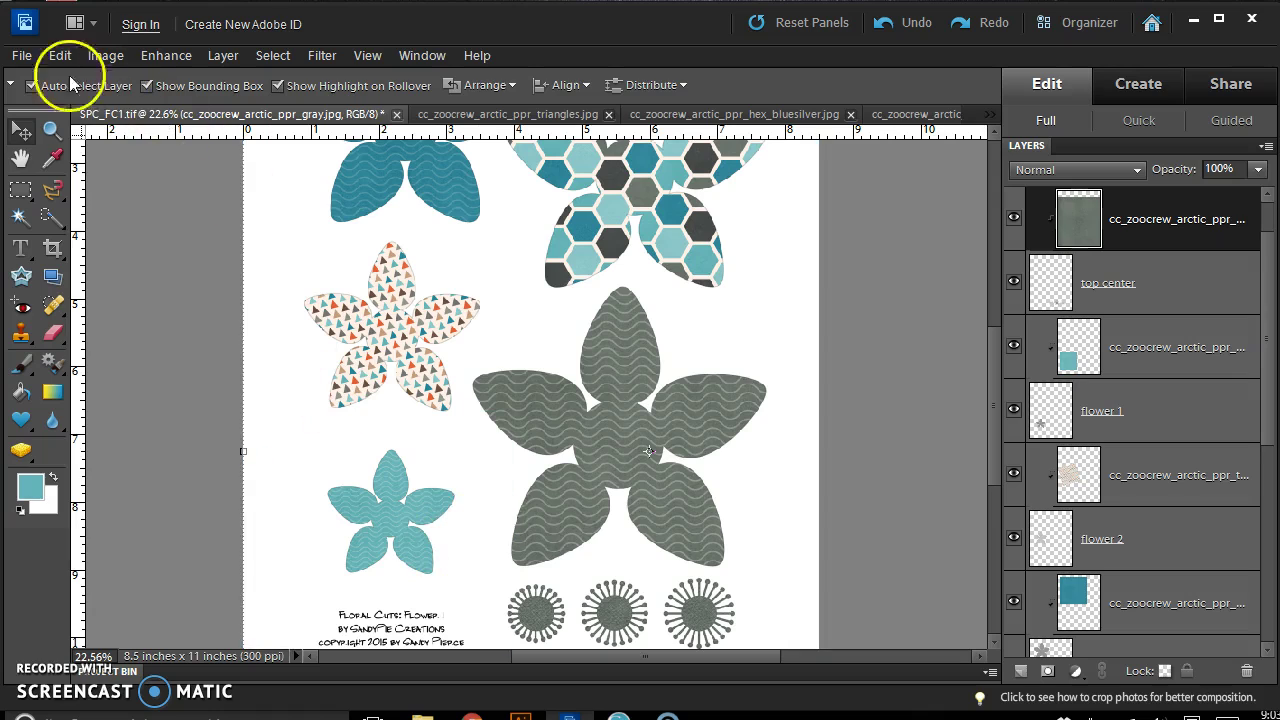
Start saving a copy of the template and set its file format to JPEG
left_click(21, 60)
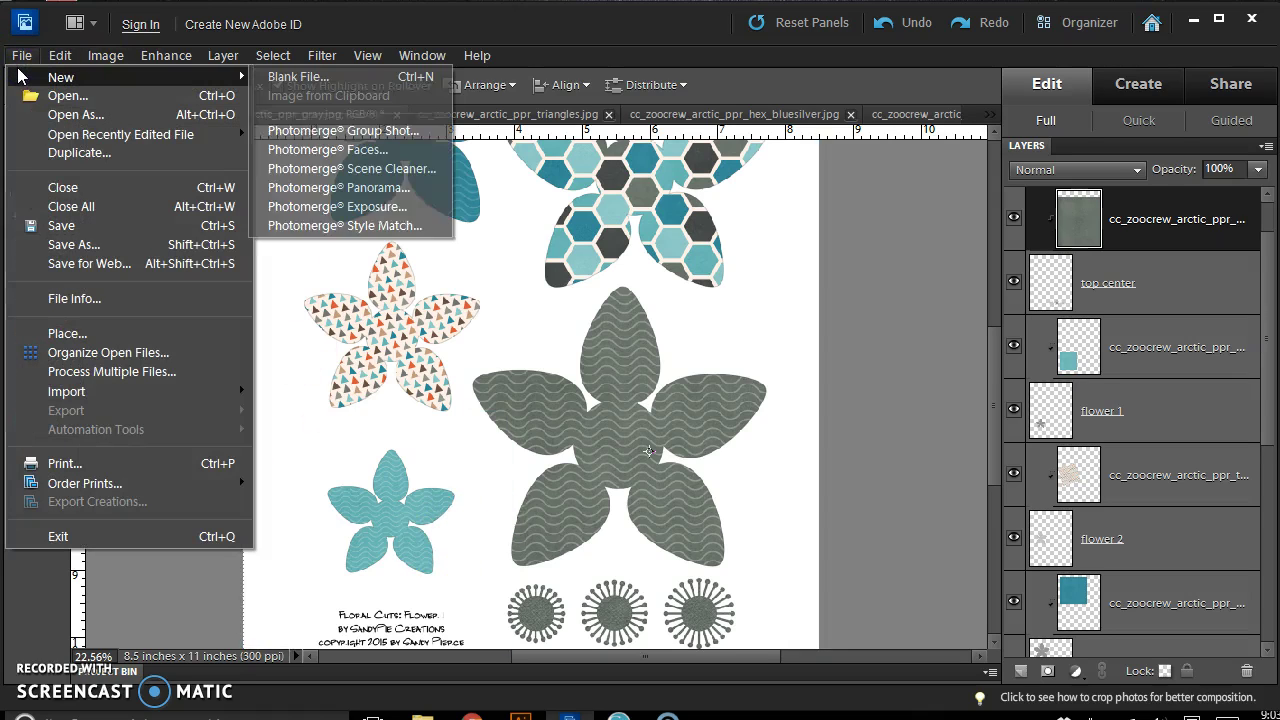
left_click(48, 245)
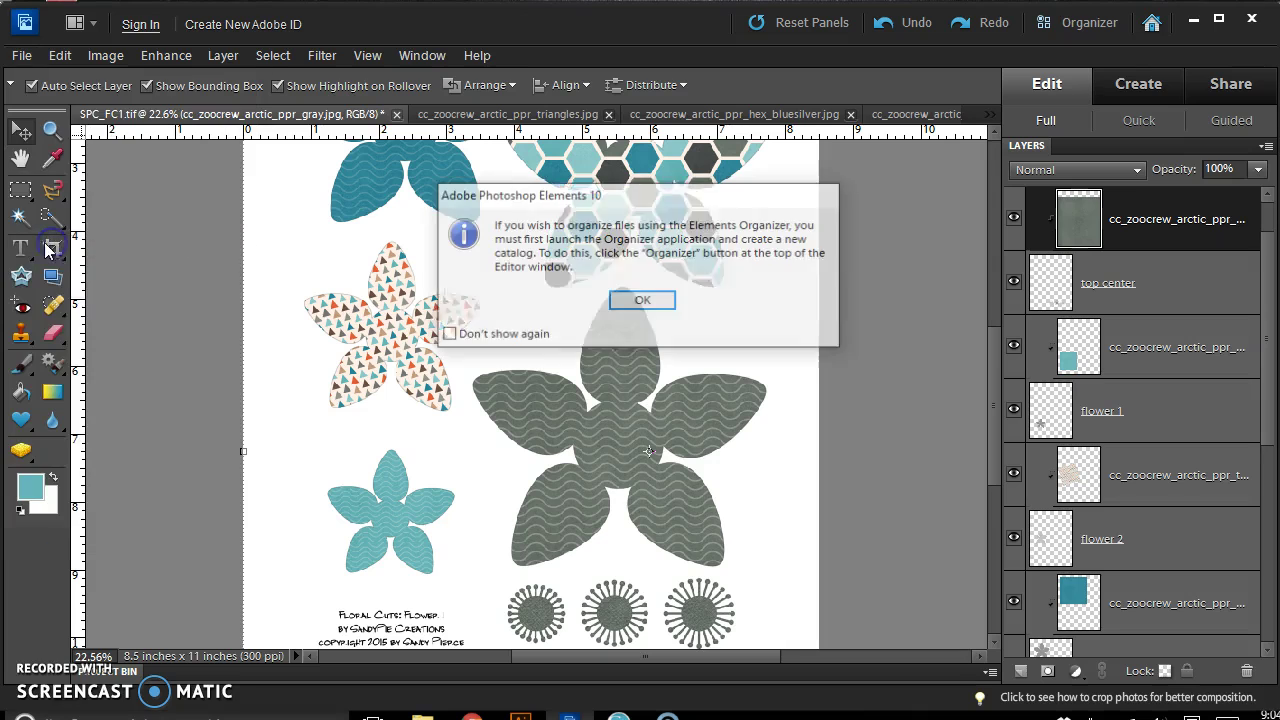
left_click(640, 296)
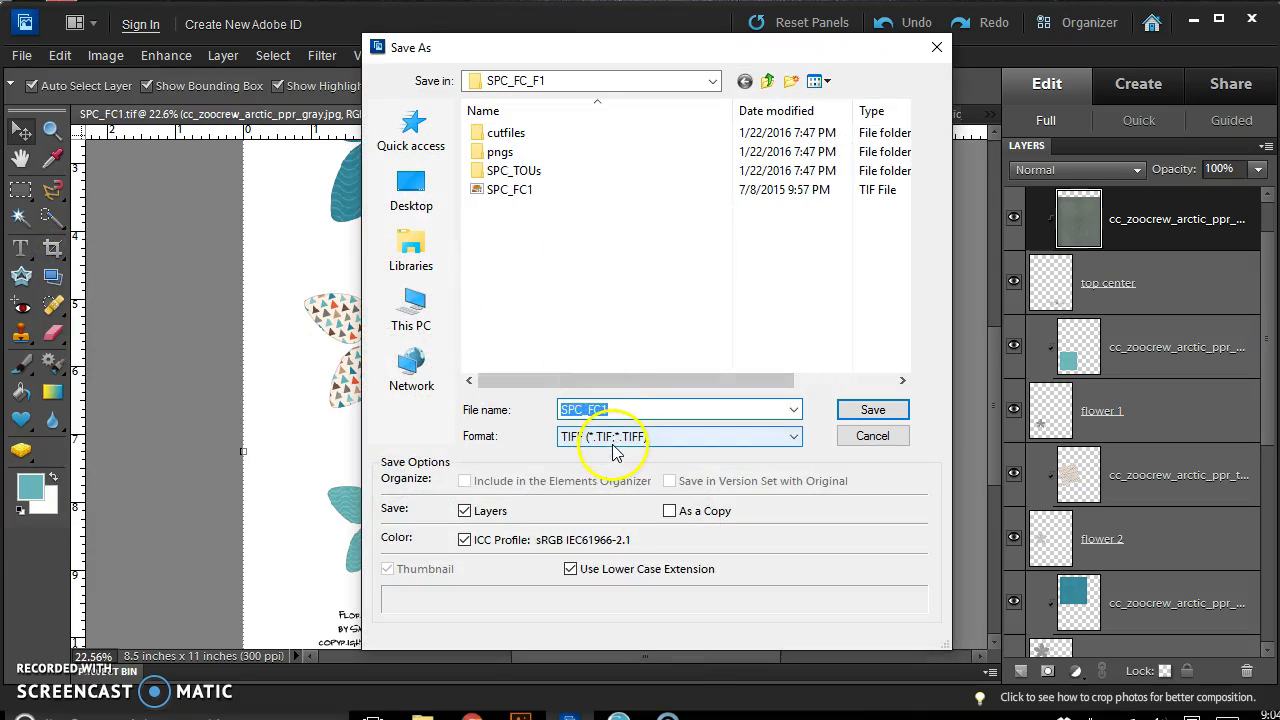
left_click(605, 436)
left_click(590, 519)
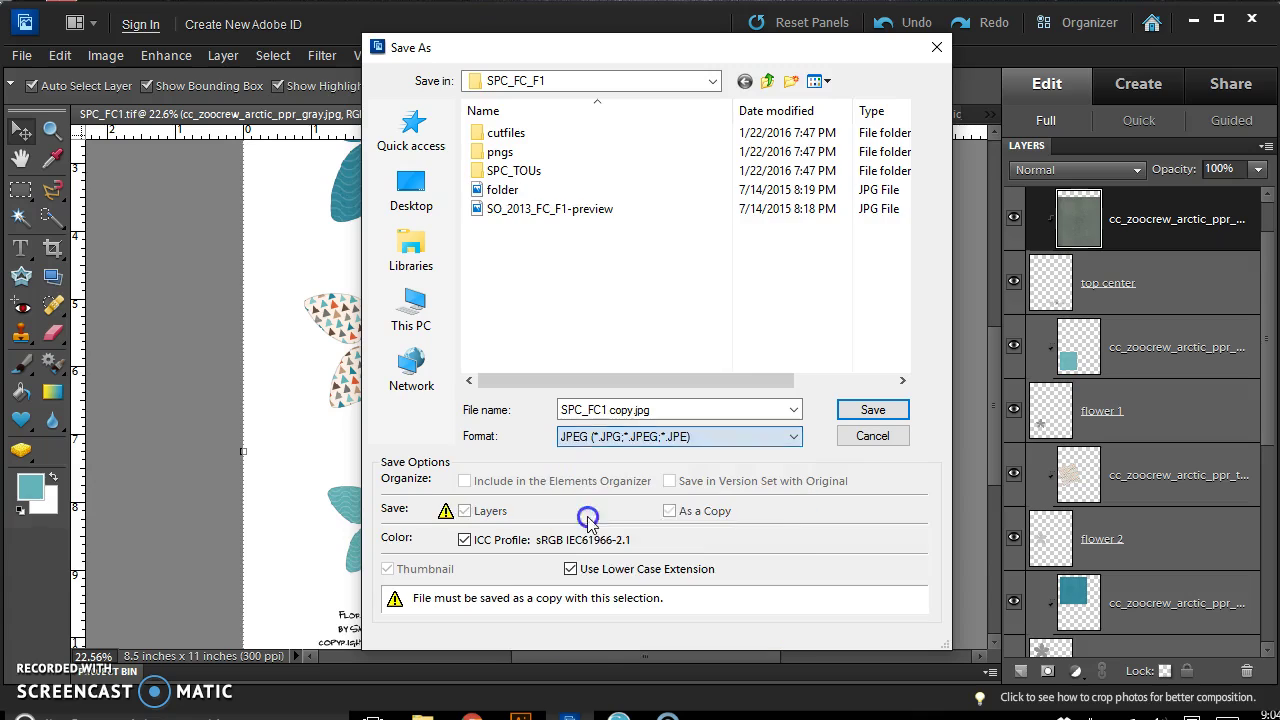
Name the JPEG copy SPC_FC1_CCAZC.jpg and save it one folder level up
left_click(634, 409)
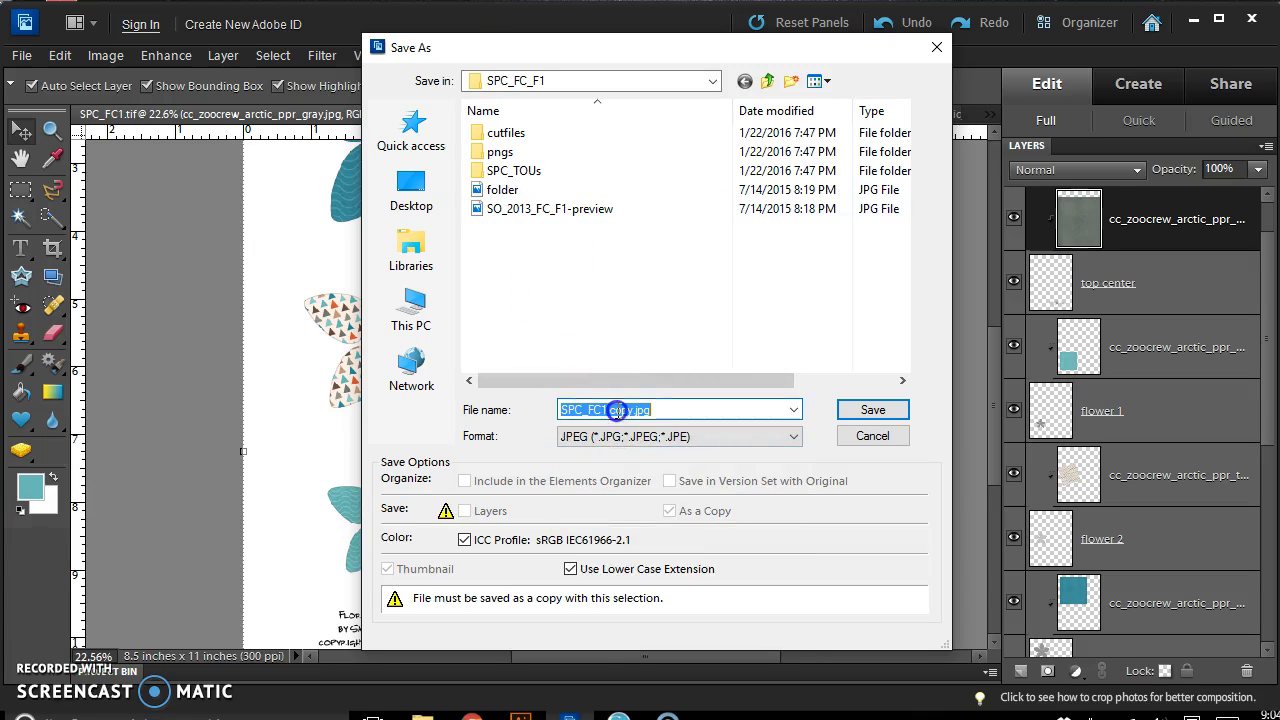
left_click(615, 410)
double_click(615, 410)
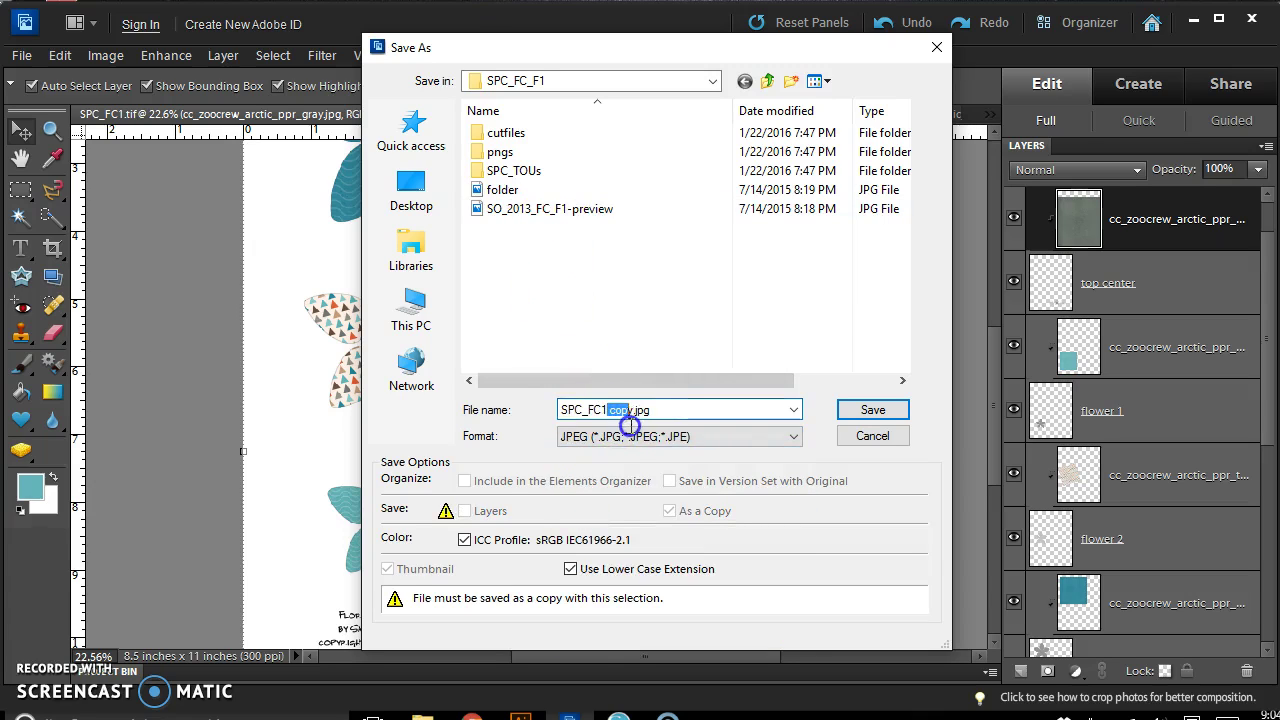
key("BackSpace")
type("ZC")
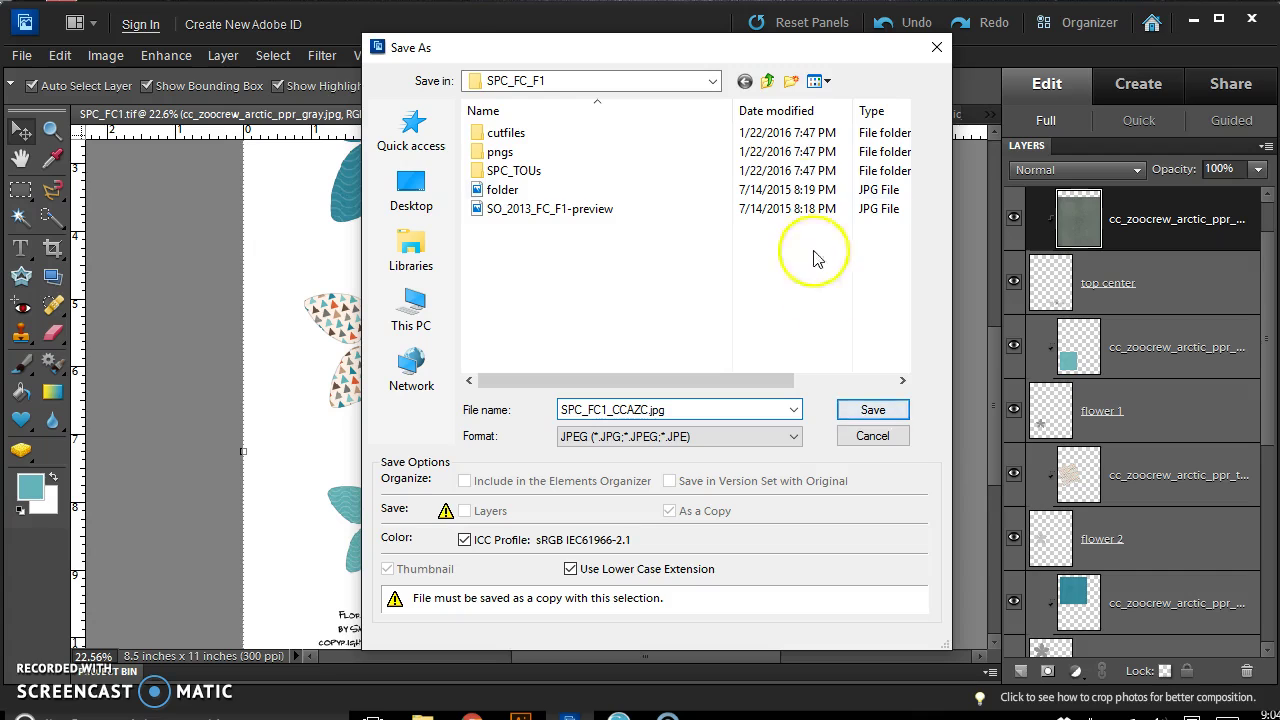
left_click(767, 81)
left_click(866, 410)
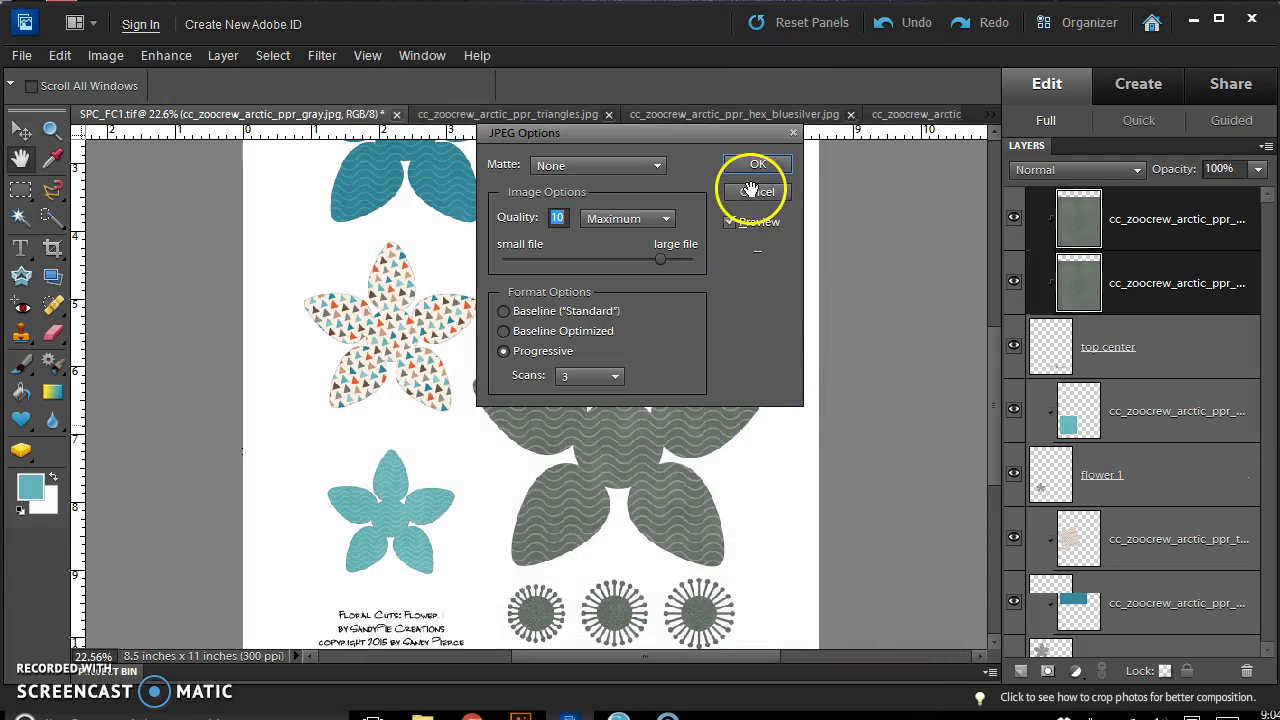
Set the JPEG format option to Baseline ("Standard"), keep maximum quality 10, and complete the save
left_click(557, 314)
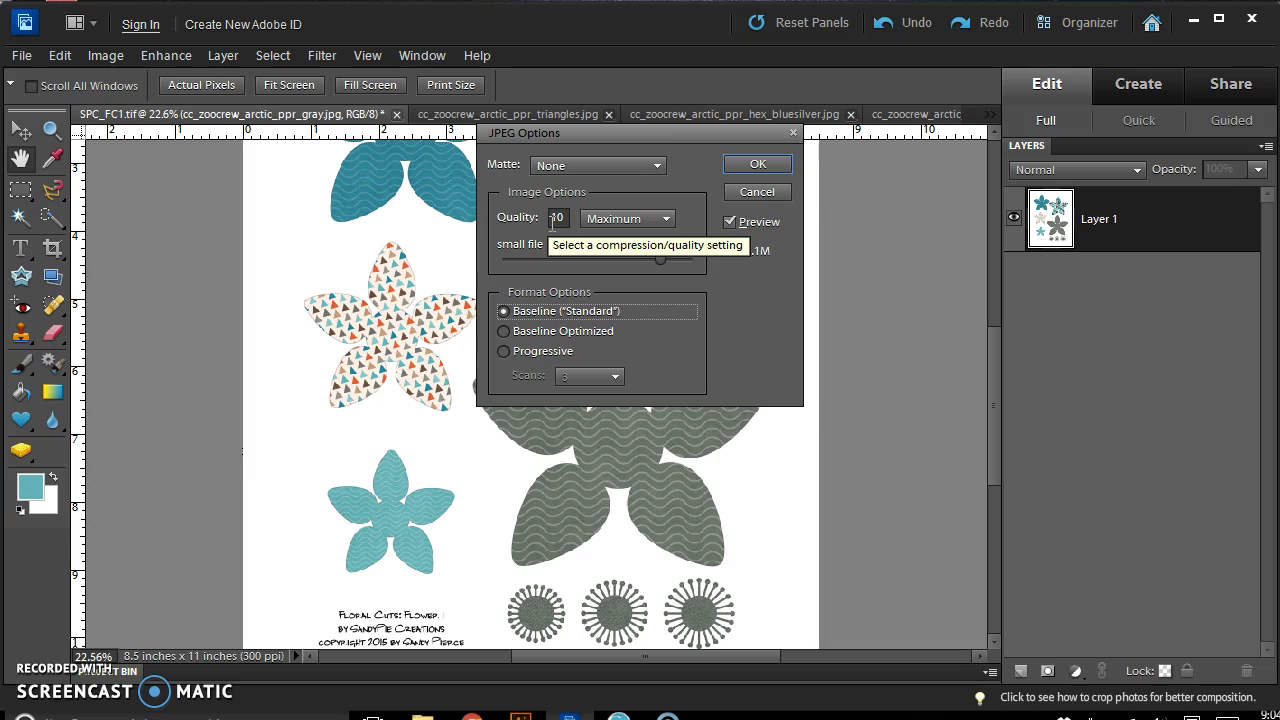
left_click(557, 222)
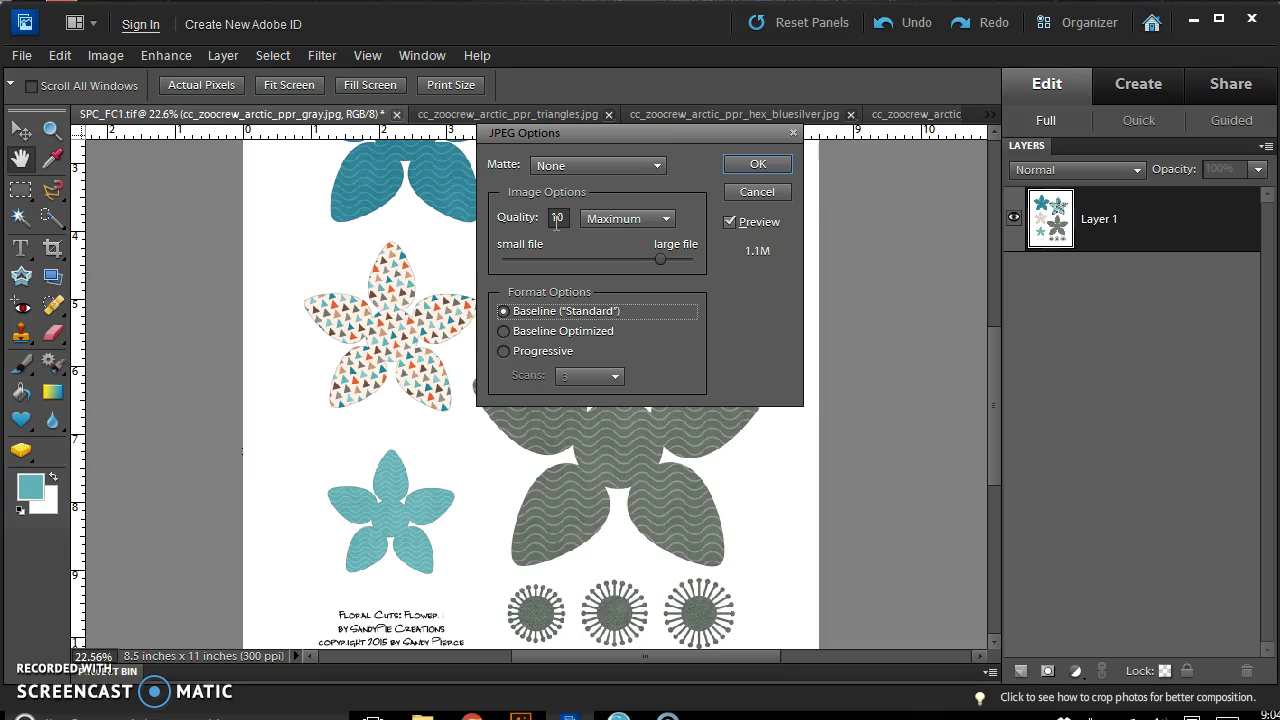
left_click(546, 295)
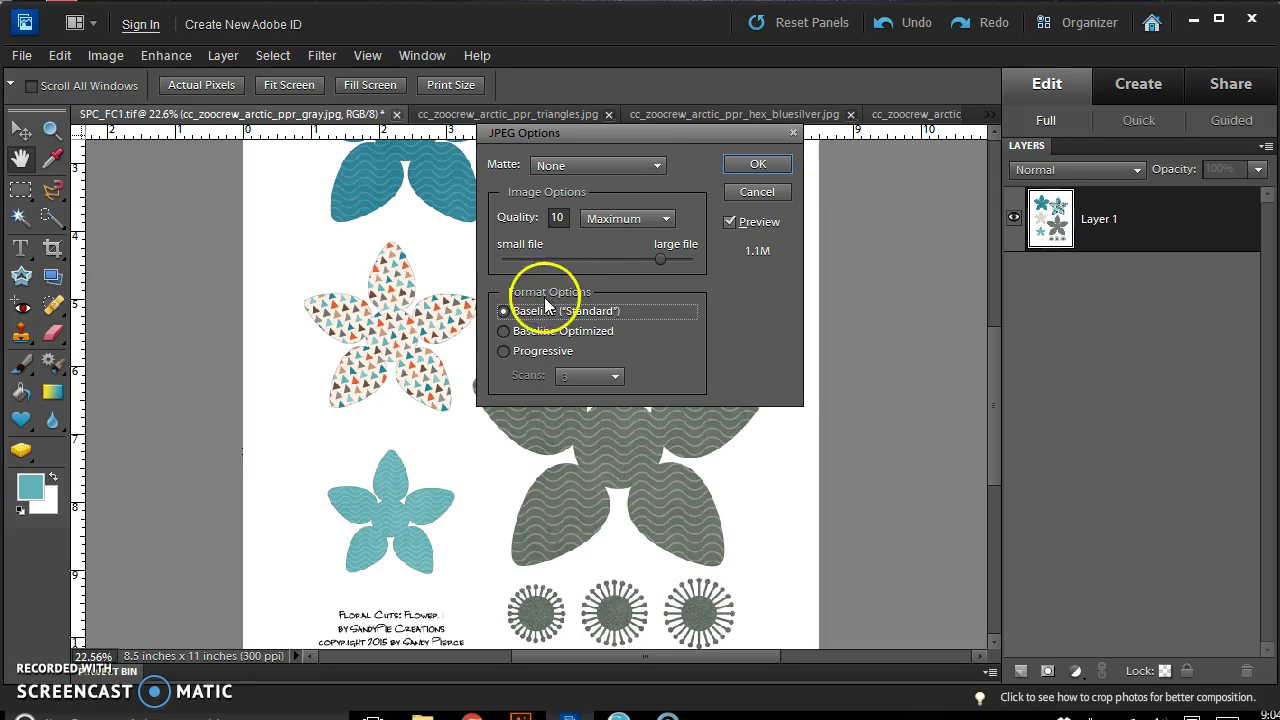
left_click(750, 166)
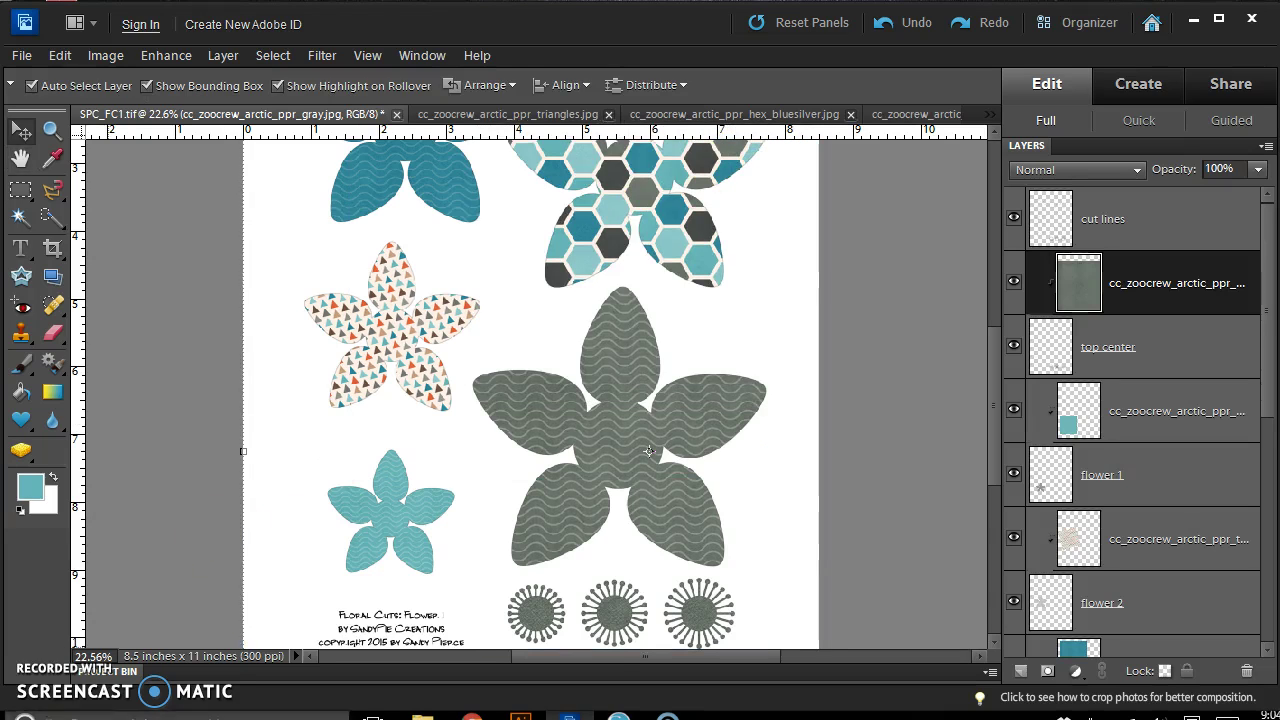
Open the print setup for the finished flower page
left_click(89, 679)
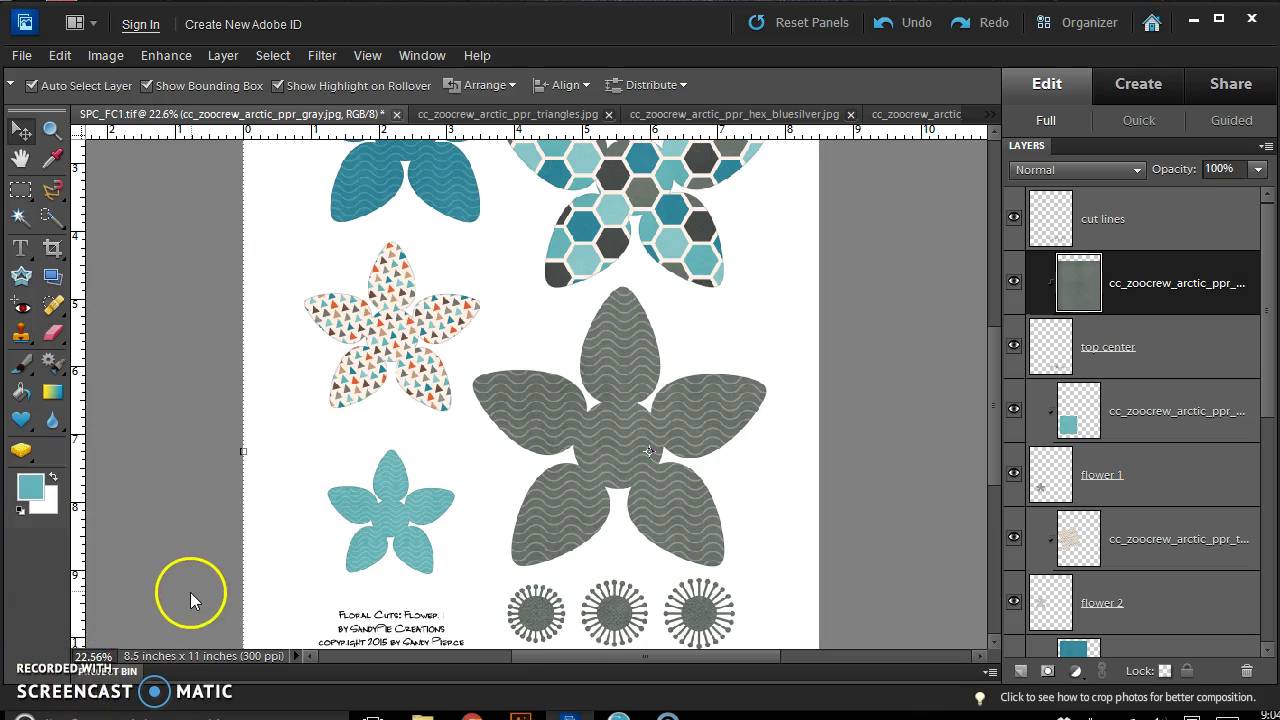
scroll(191, 590, "down", 3)
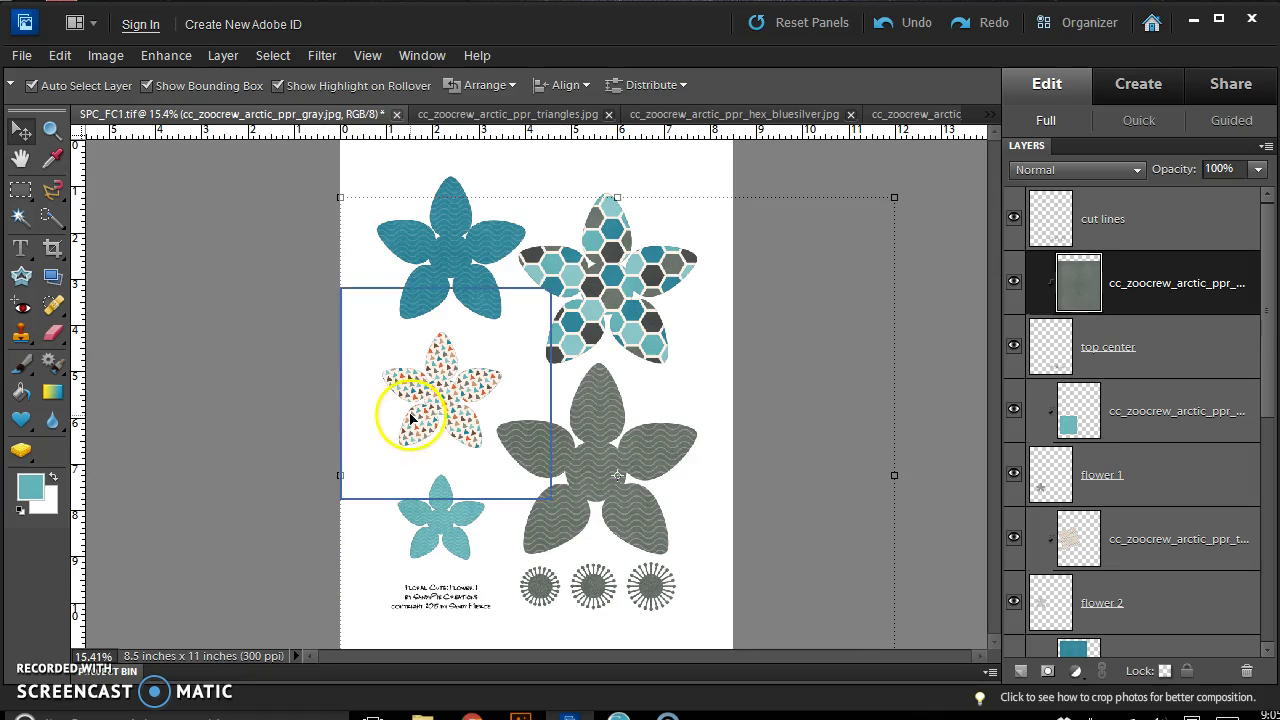
left_click(22, 57)
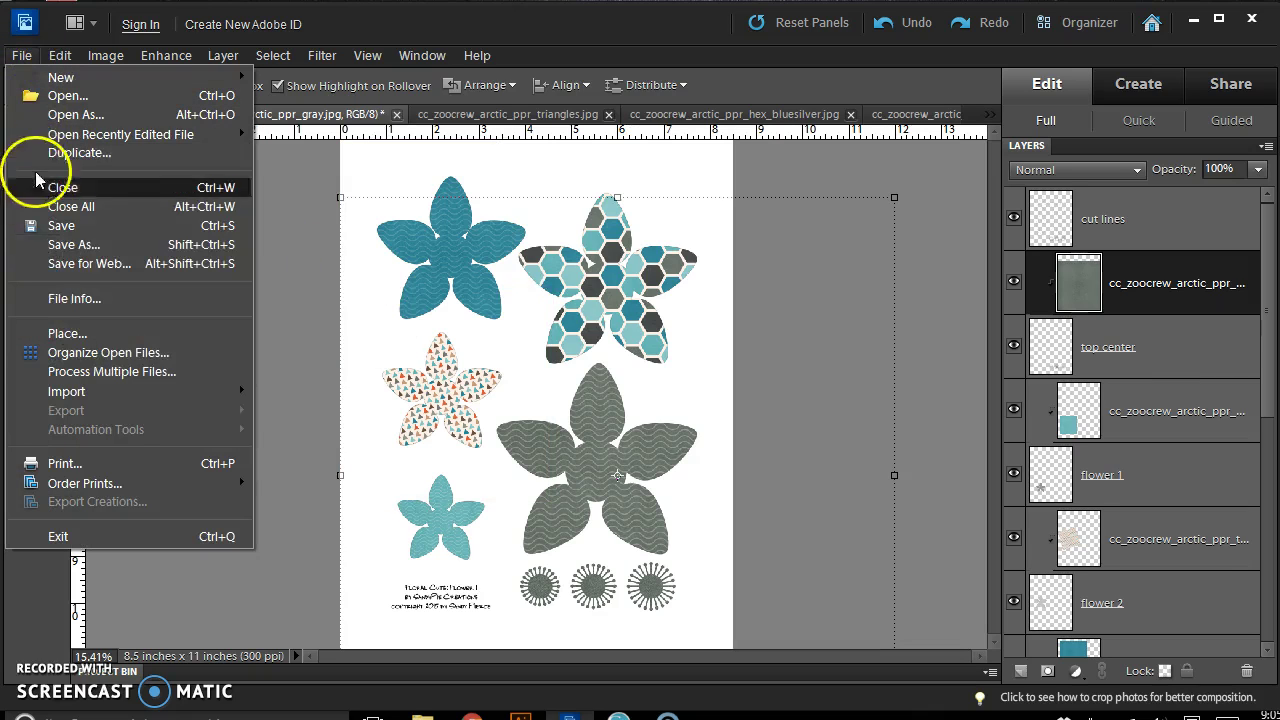
left_click(37, 466)
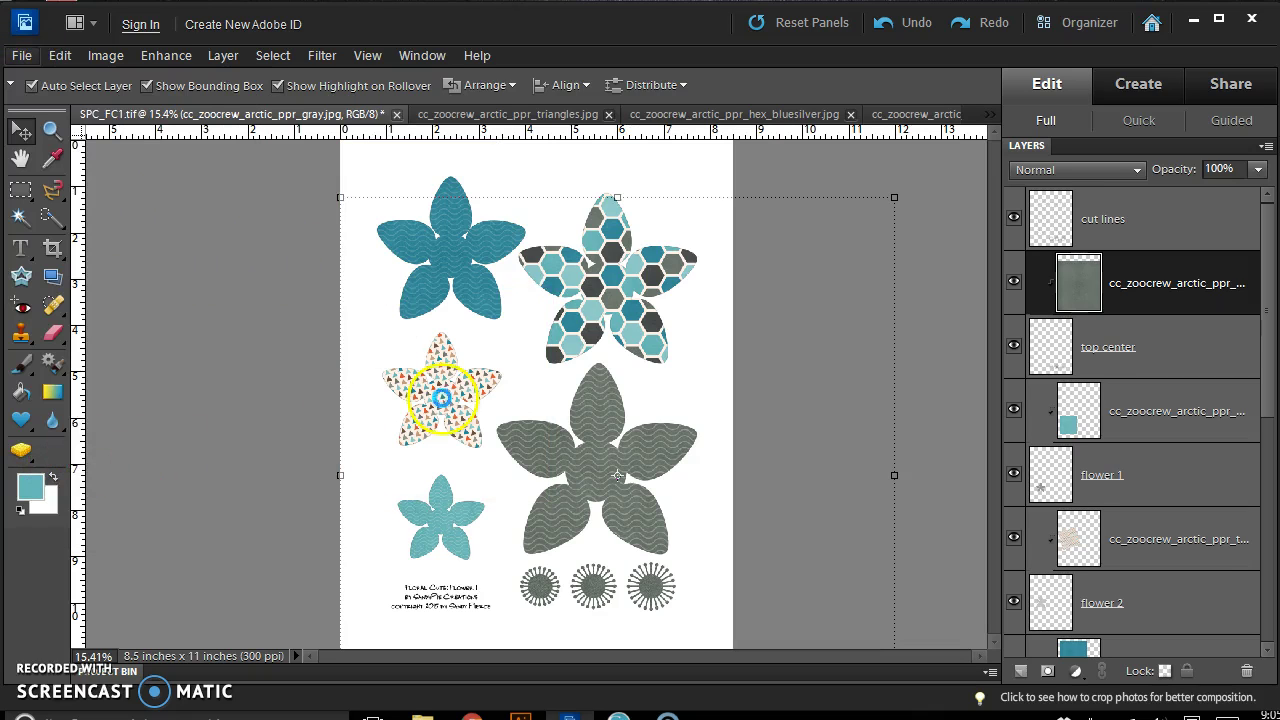
left_click(454, 383)
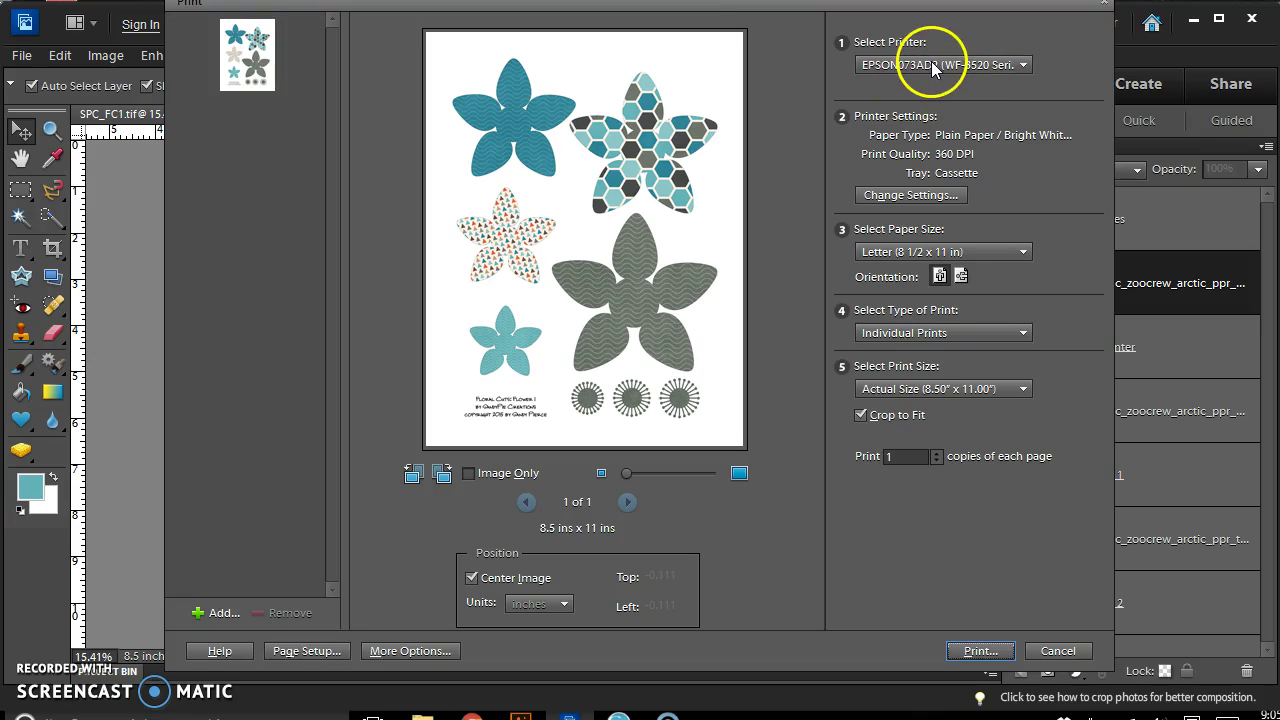
Set the printer's paper type to Premium Presentation Paper Matte and leave the print setup without printing
left_click(951, 193)
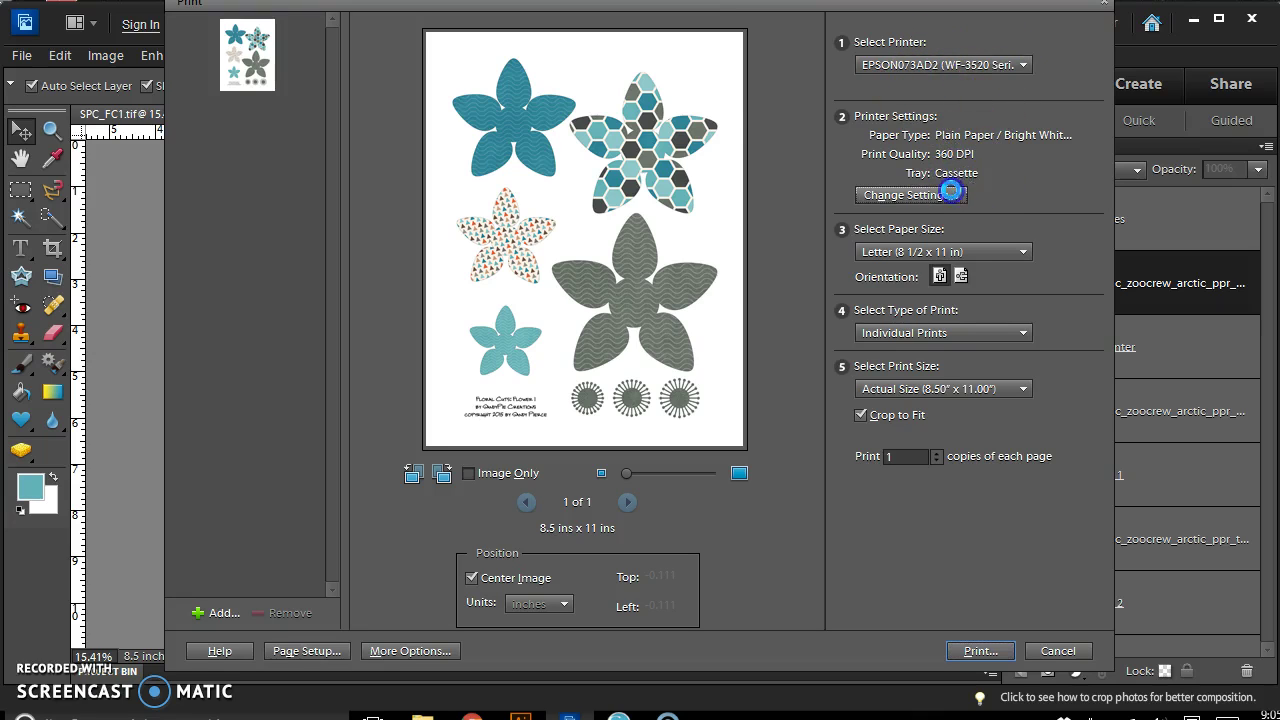
left_click(762, 172)
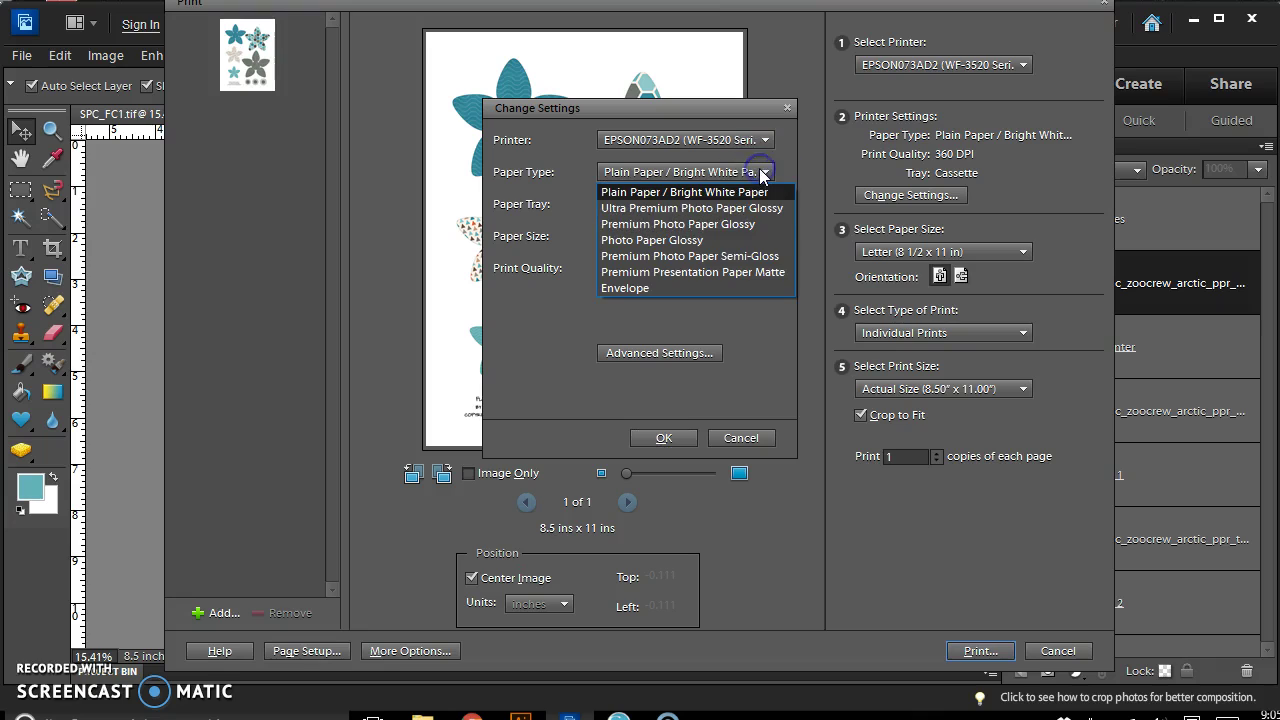
left_click(692, 272)
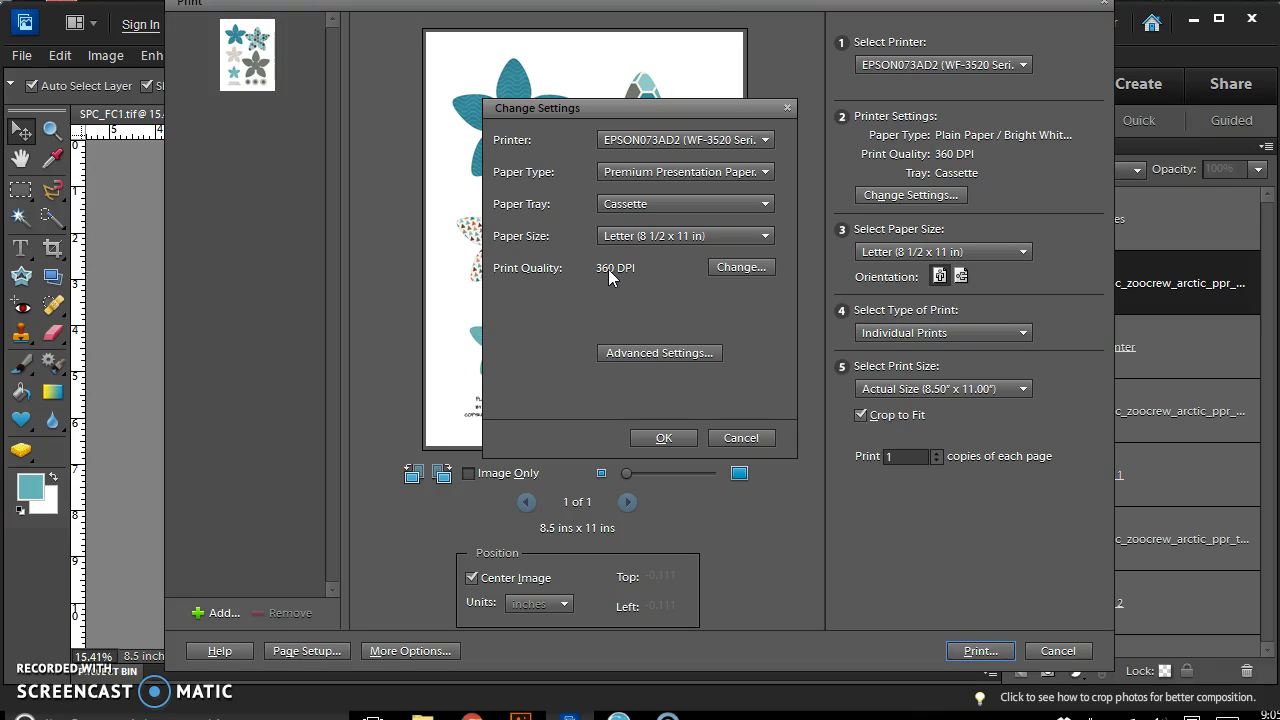
left_click(664, 438)
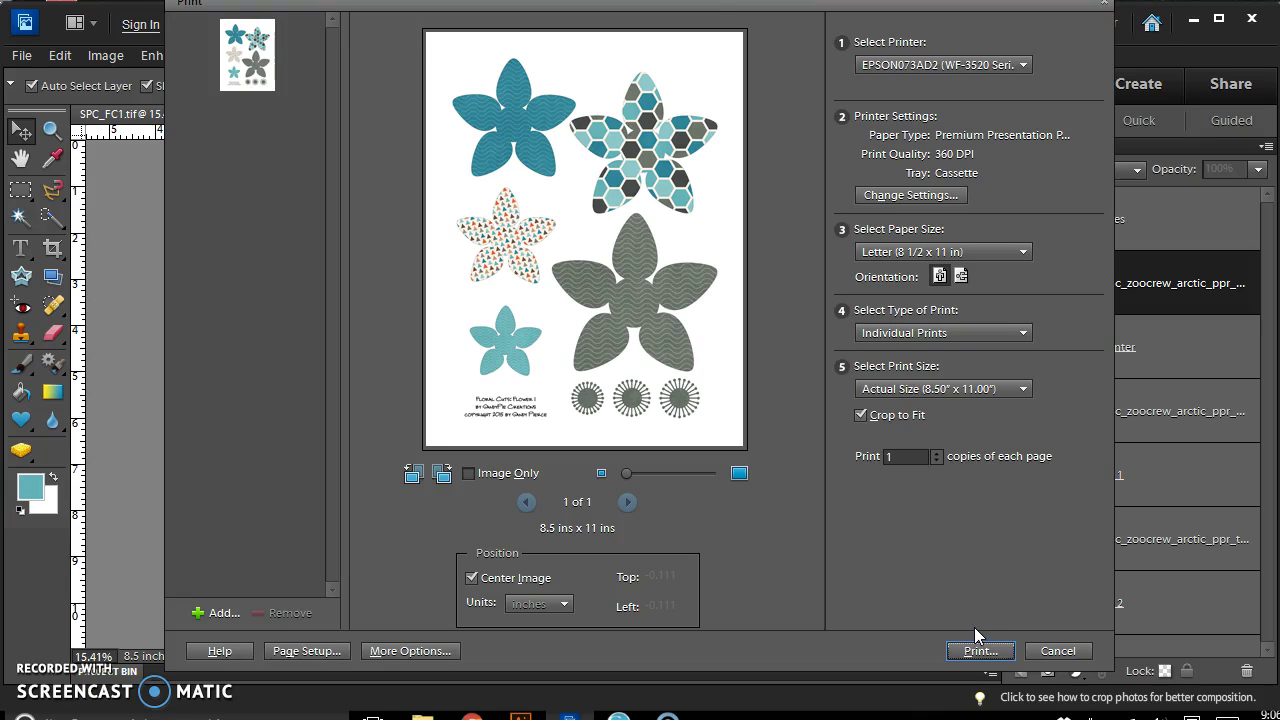
left_click(1041, 648)
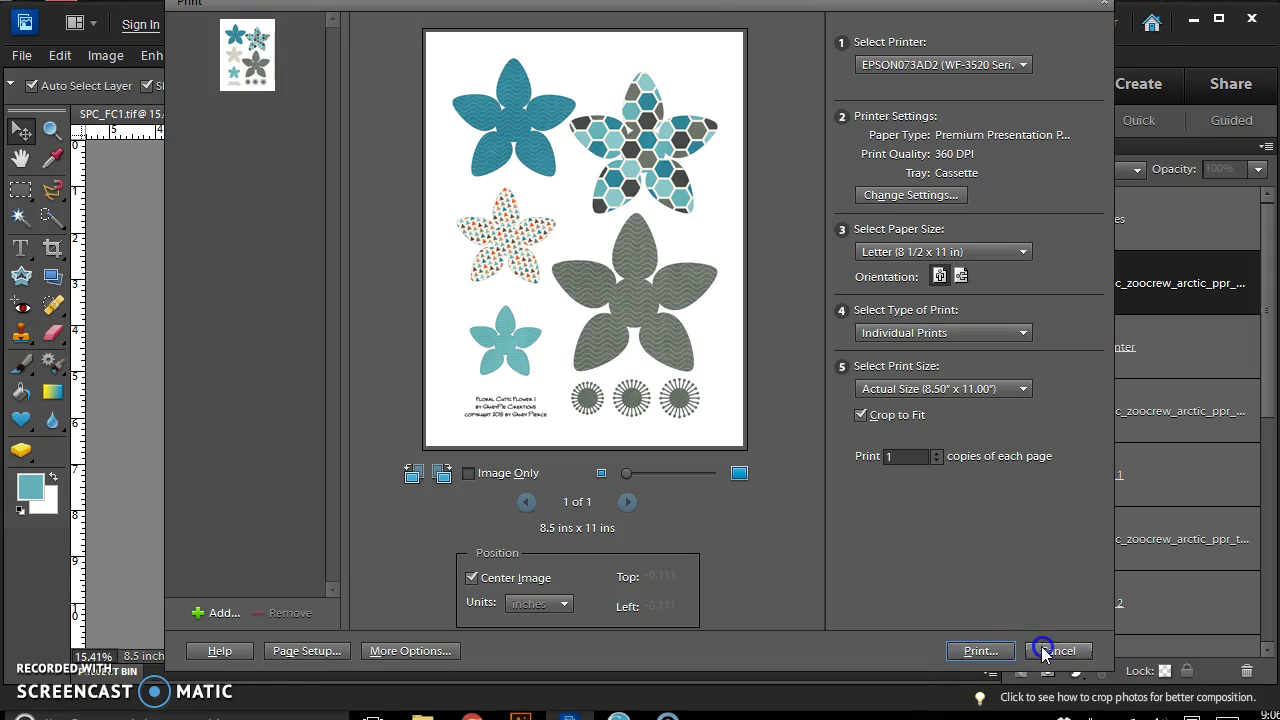
Deselect the gray paper layer clipped to the flower centers with the whole page in view
key("ctrl+minus")
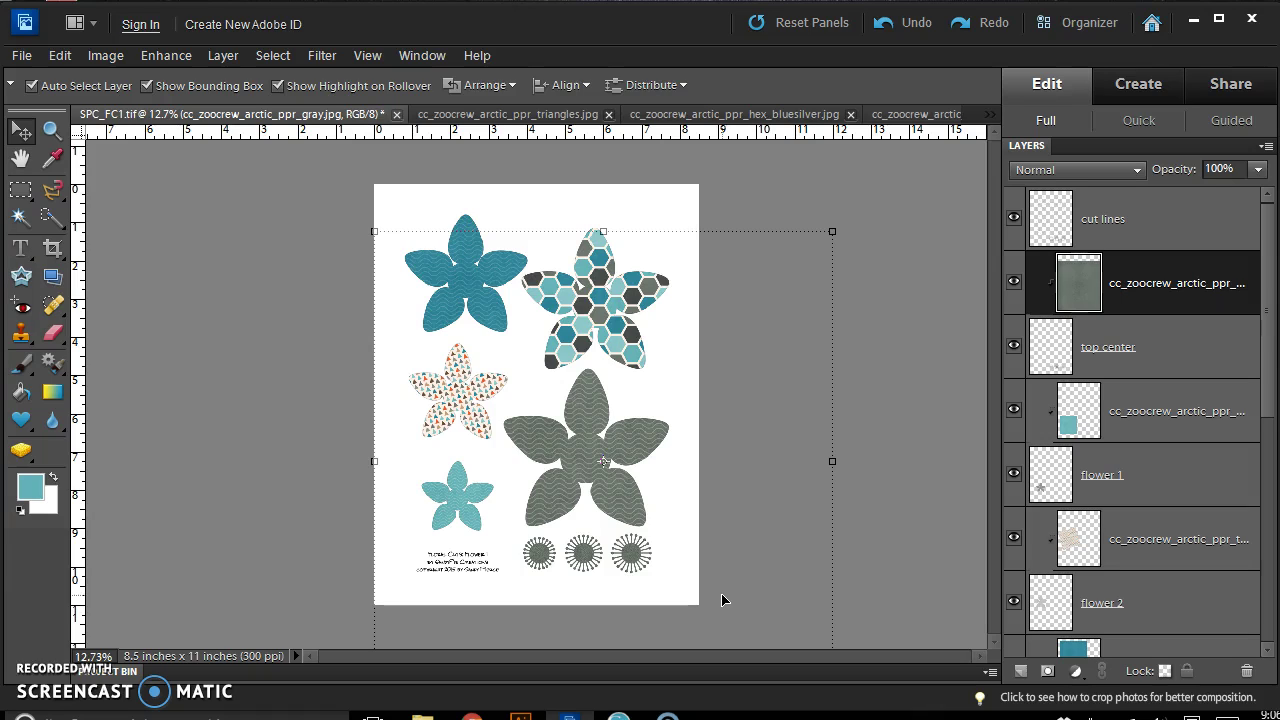
left_click(731, 534)
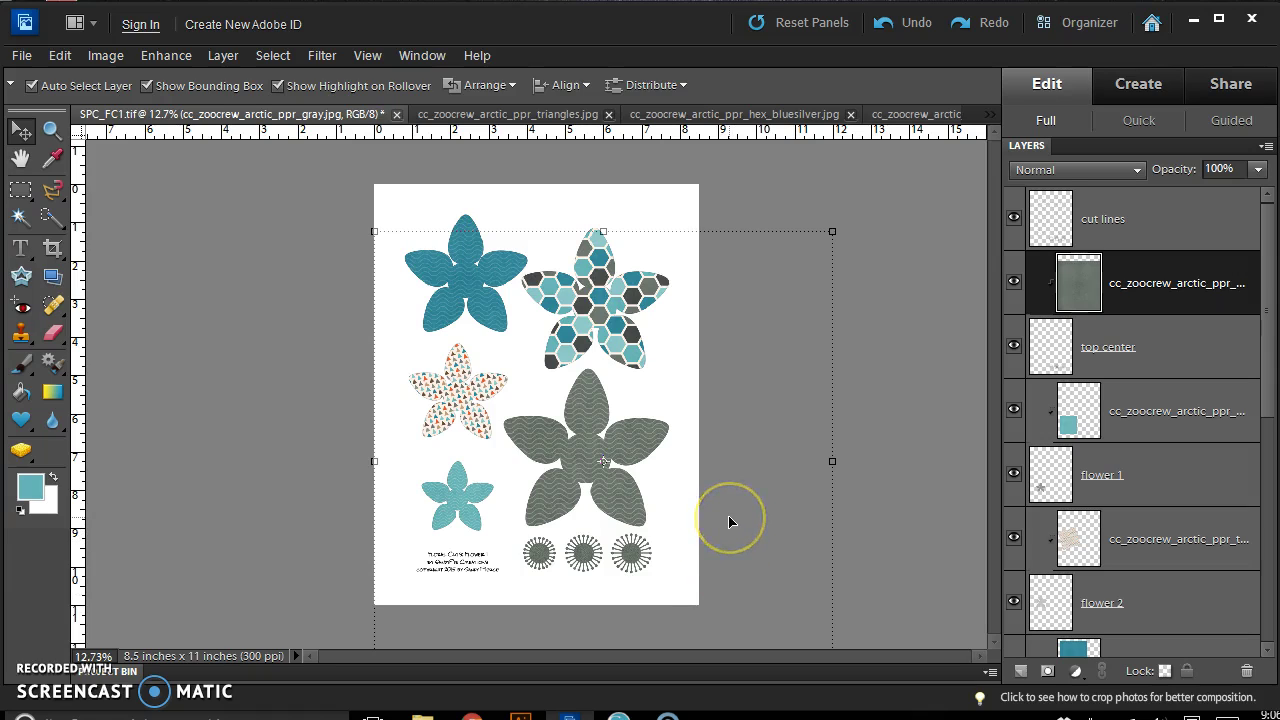
left_click(729, 523)
left_click(738, 514)
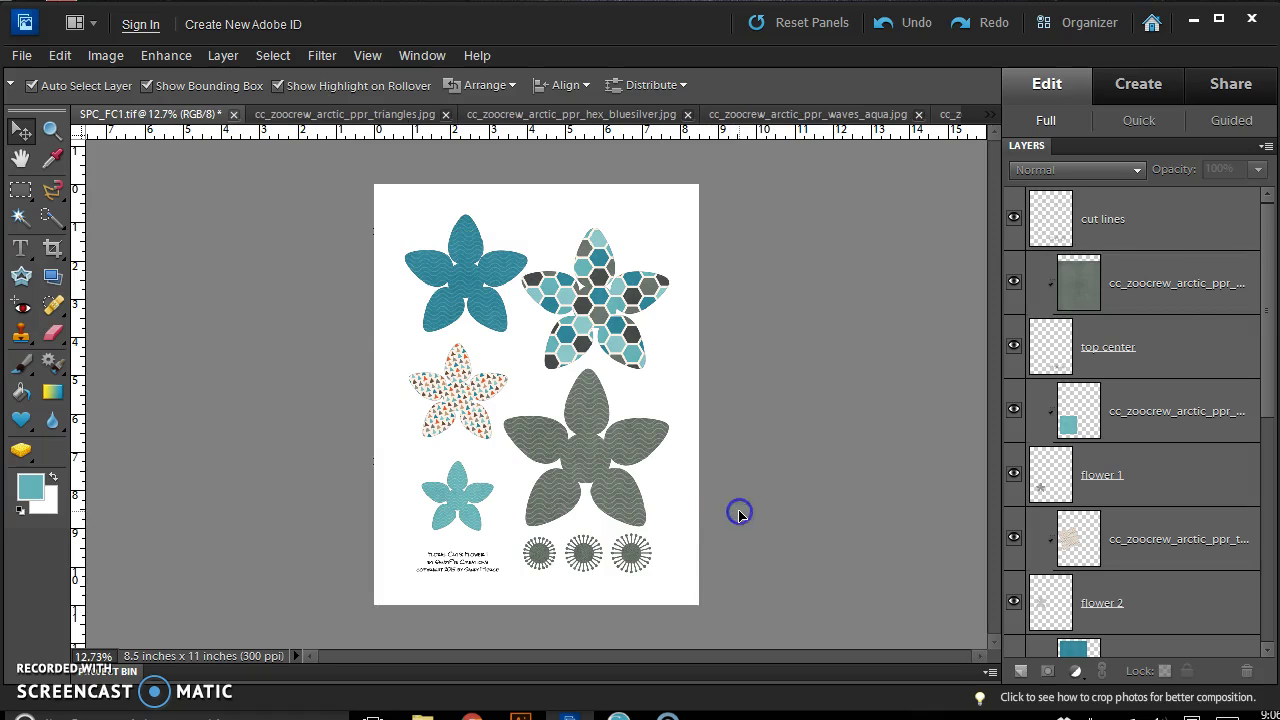
left_click(741, 566)
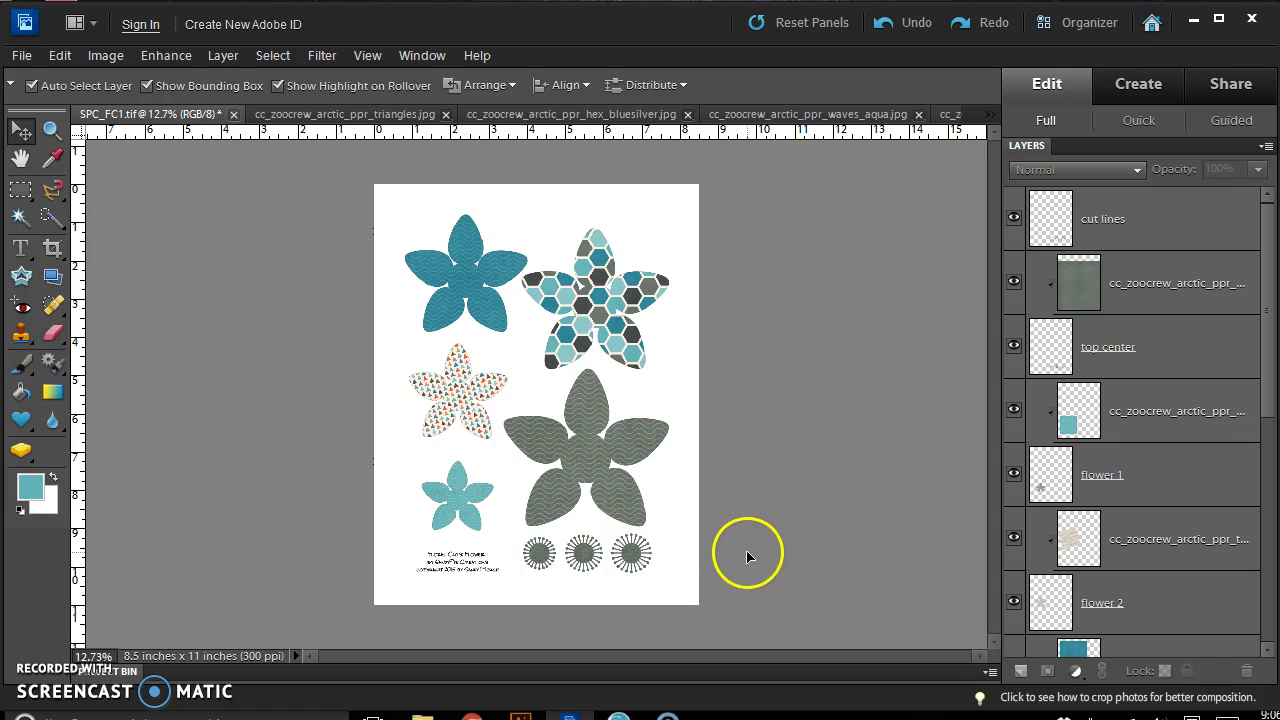